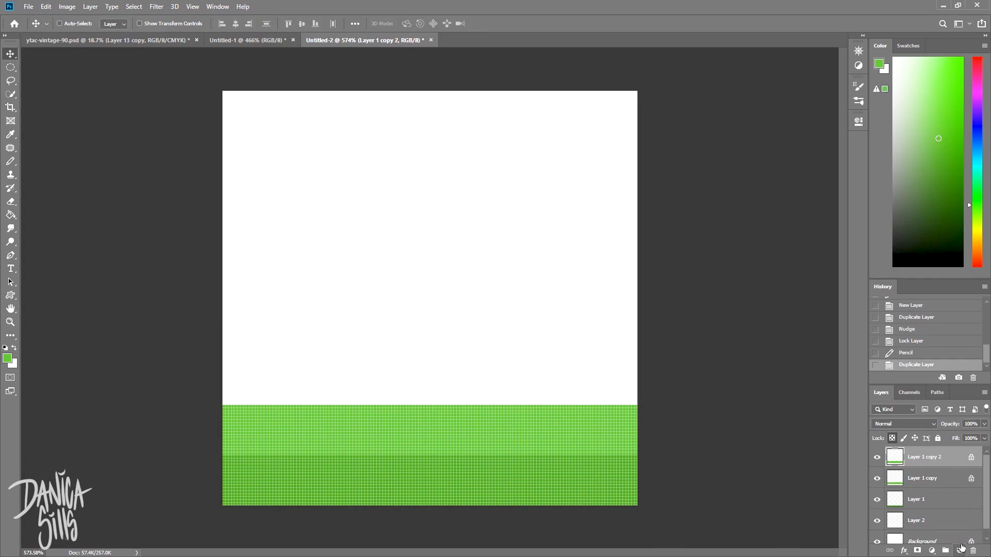
- Pick a lighter green and repaint the stripe on Layer 1 copy 2 with it
left_click(935, 110)
key("b")
left_click_drag(661, 377, 52, 361)
- Duplicate the light green stripe, move the copy up directly above it, and repaint it in a paler green
left_click_drag(953, 459, 961, 549)
key("v")
key("Up")
key("Up")
key("Up")
key("Up")
key("Up")
key("Up")
key("Up")
key("Up")
key("Up")
key("Up")
key("Up")
key("Up")
key("Up")
key("Up")
key("Up")
key("Up")
key("Return")
key("b")
left_click(928, 86)
left_click_drag(612, 317, 160, 317)
- Stretch the four green stripe layers together so they fill the full height of the canvas
scroll(255, 443, "down", 5)
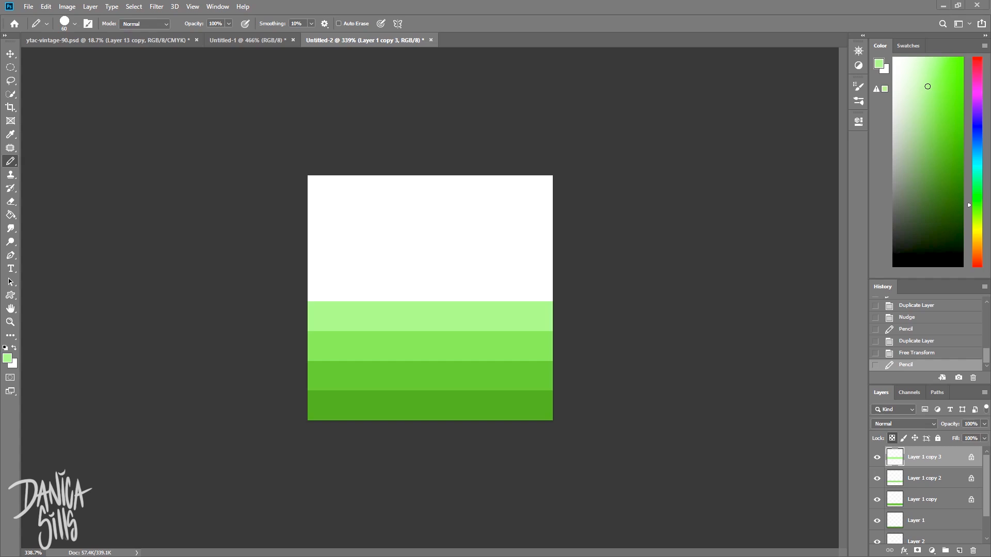
left_click(908, 522, "shift")
key("ctrl+t")
left_click_drag(409, 301, 405, 175)
key("Return")
- Lock Layer 1's transparent pixels and repaint its lowest stripe in purple
left_click(916, 521)
left_click(892, 438)
left_click(978, 102)
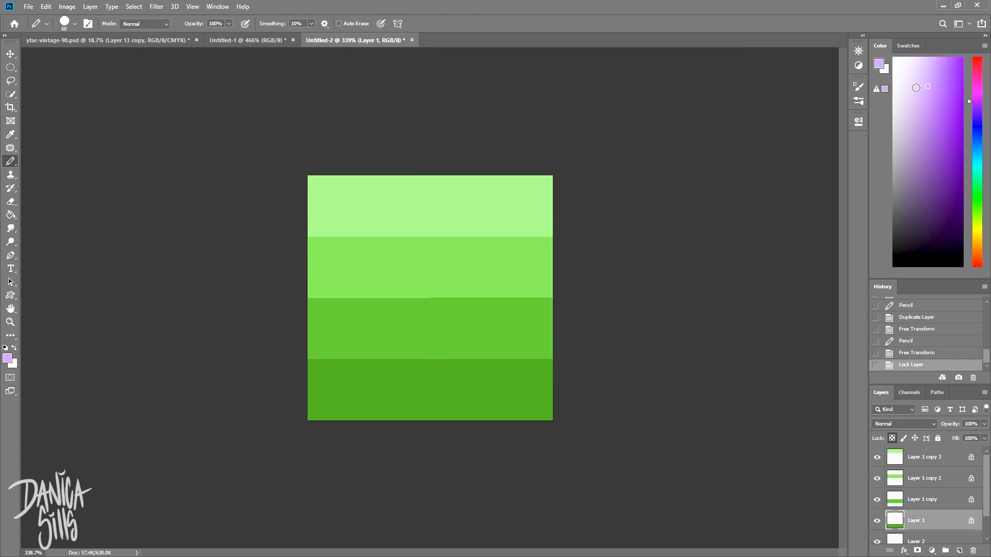
key("Up")
key("Up")
key("Up")
left_click_drag(538, 392, 309, 393)
- Repaint the Layer 1 copy stripe in lavender and the Layer 1 copy 2 stripe in periwinkle blue
left_click(913, 500)
left_click_drag(558, 330, 310, 329)
left_click(927, 481)
left_click(977, 127)
left_click_drag(557, 264, 310, 264)
- Repaint the uppermost stripe on Layer 1 copy 3 in pale blue
left_click(978, 136)
left_click(924, 457)
left_click_drag(558, 207, 310, 206)
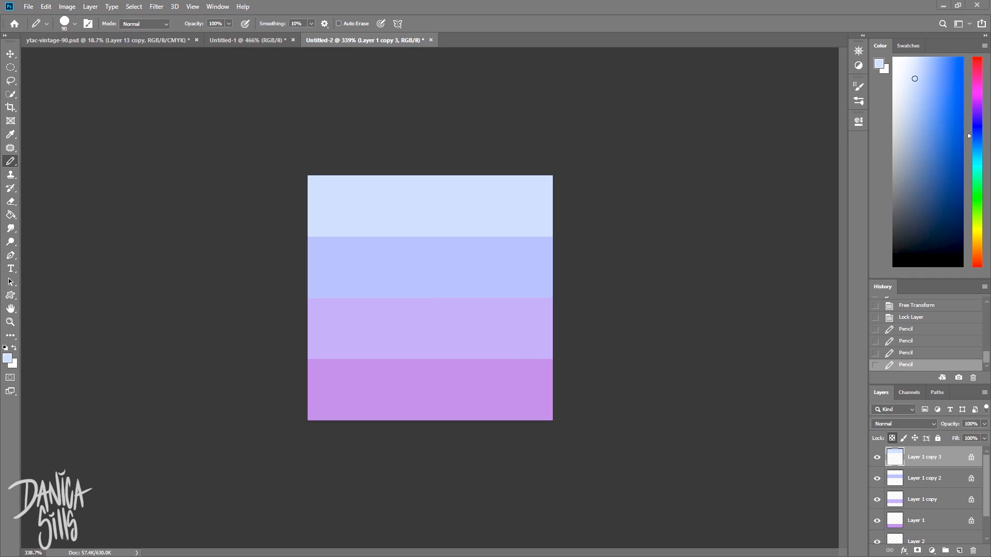
- Scale the four stripe layers down together so they occupy only the lower part of the canvas
left_click(920, 525, "shift")
key("ctrl+t")
left_click_drag(430, 175, 429, 328)
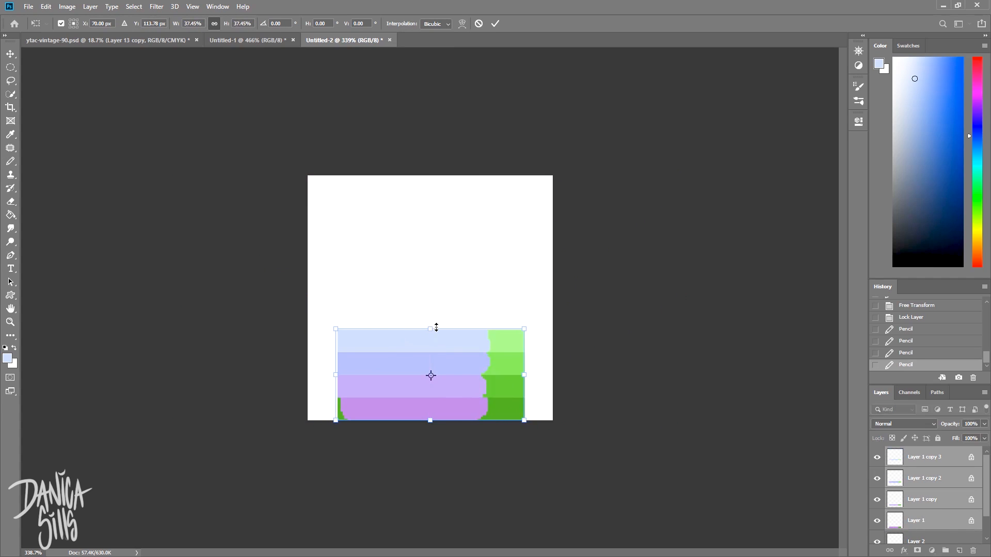
key("Return")
- Duplicate the stripe set upward twice to fill the canvas and delete the surplus stripe layers
key("v")
left_click_drag(349, 382, 349, 283)
left_click_drag(354, 419, 353, 221)
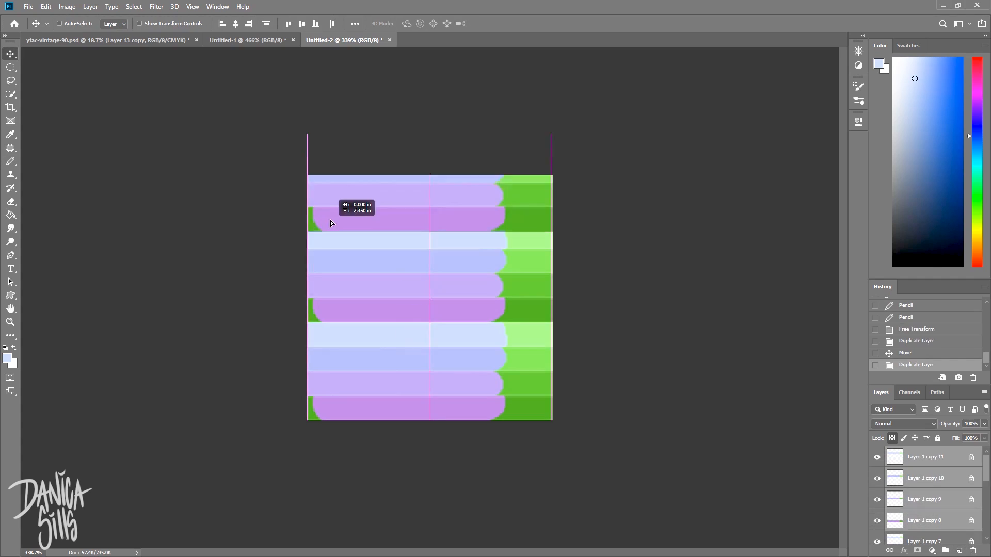
key("Delete")
- Repaint the lowest stripe, on Layer 1, in hot pink with a larger pencil
left_click(912, 459)
scroll(912, 459, "down", 3)
left_click(877, 491)
left_click(877, 491)
left_click(916, 491)
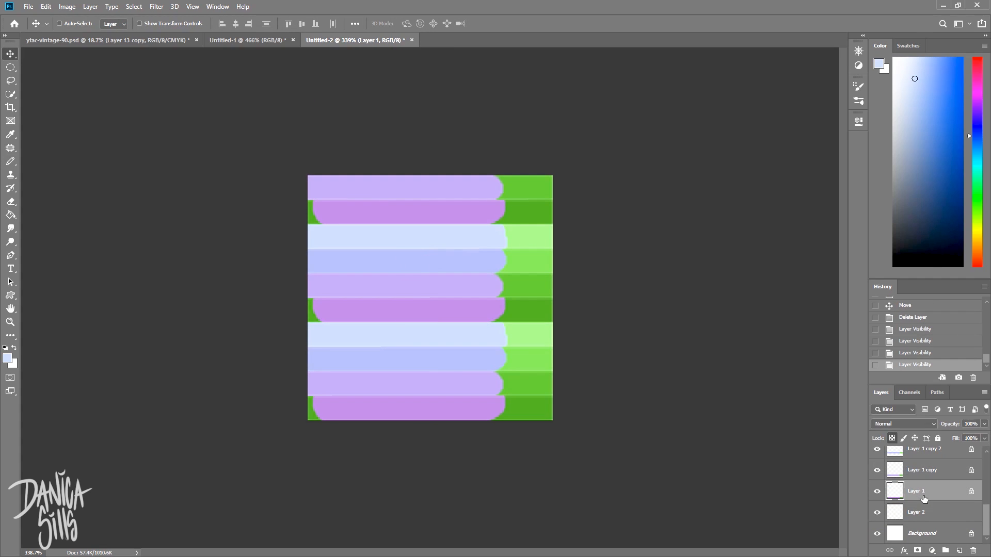
key("b")
left_click(970, 77)
left_click(947, 117)
key("bracketright")
key("bracketright")
key("bracketright")
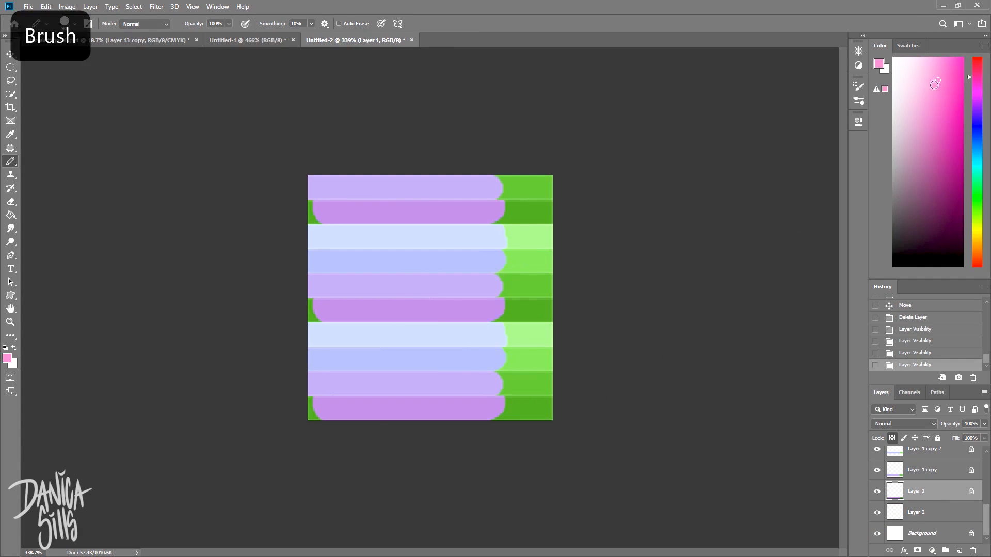
left_click_drag(243, 413, 455, 413)
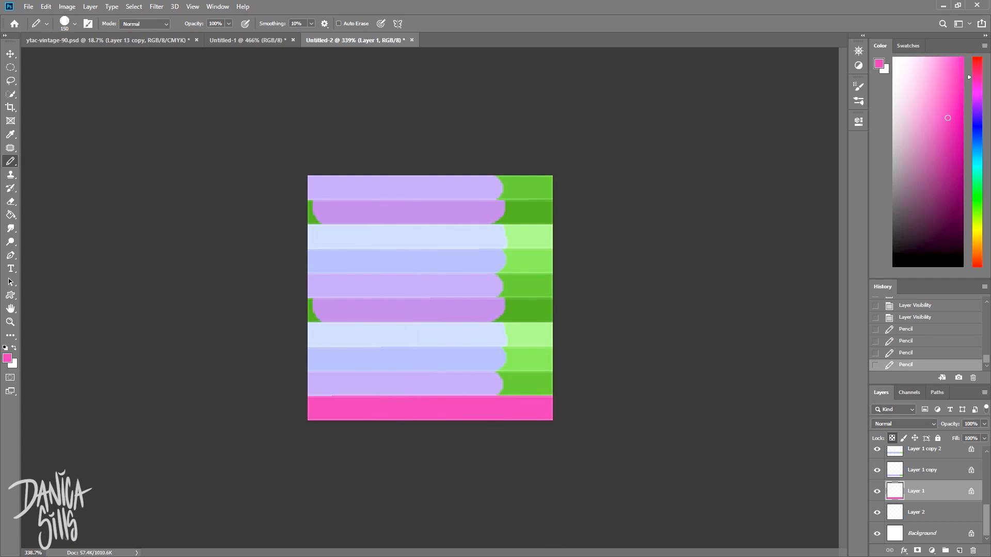
- Repaint the stripe directly above the hot pink one in a slightly darker pink
key("alt+bracketright")
mouse_move(299, 392)
left_mouse_down()
mouse_move(455, 384)
mouse_move(228, 394)
left_mouse_up()
key("alt+bracketright")
key("z")
key("ctrl+plus")
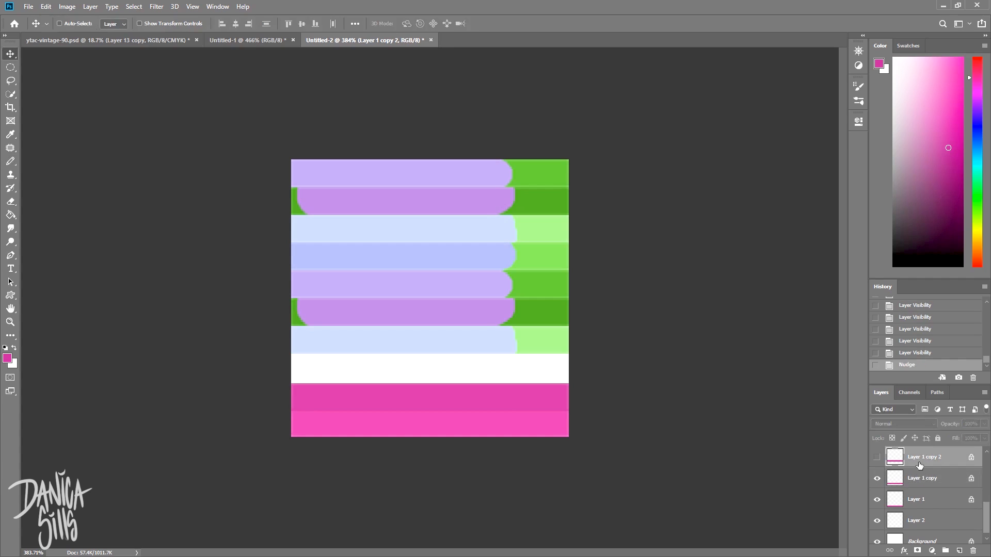
- Show the Layer 1 copy 2 stripe and nudge it and the Layer 1 copy 3 stripe into place above the pink stripes
left_click(876, 458)
key("Down")
key("Down")
key("Down")
key("alt+bracketright")
key("Up")
- Paint over the pale blue Layer 1 copy 3 stripe to continue the magenta gradient
key("b")
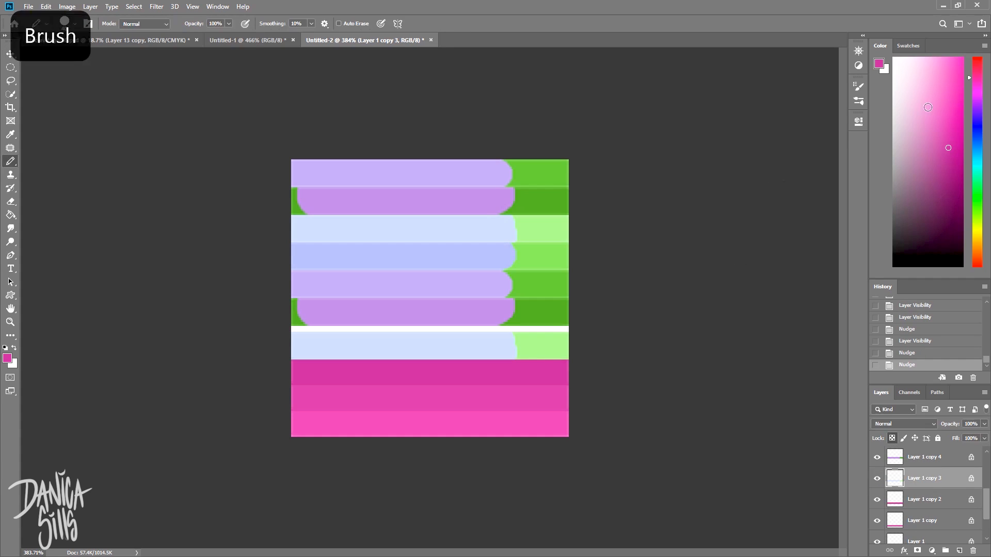
left_click_drag(594, 345, 221, 347)
left_click(222, 347)
- Nudge the stripe in the layer above down to close the gap
key("alt+bracketright")
key("v")
key("Down")
key("Down")
key("Down")
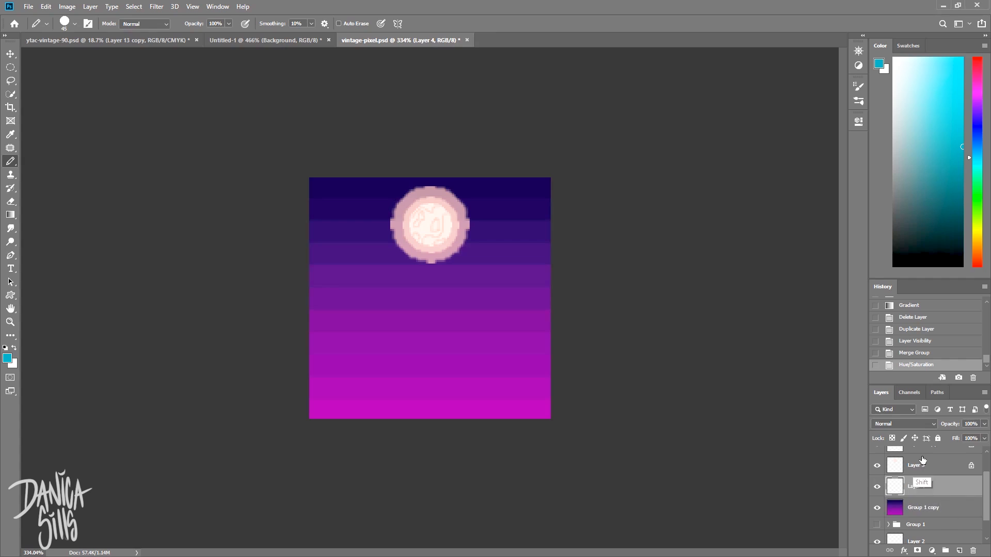
- Scale the four moon layers down together and group them
key("ctrl+t")
key("Escape")
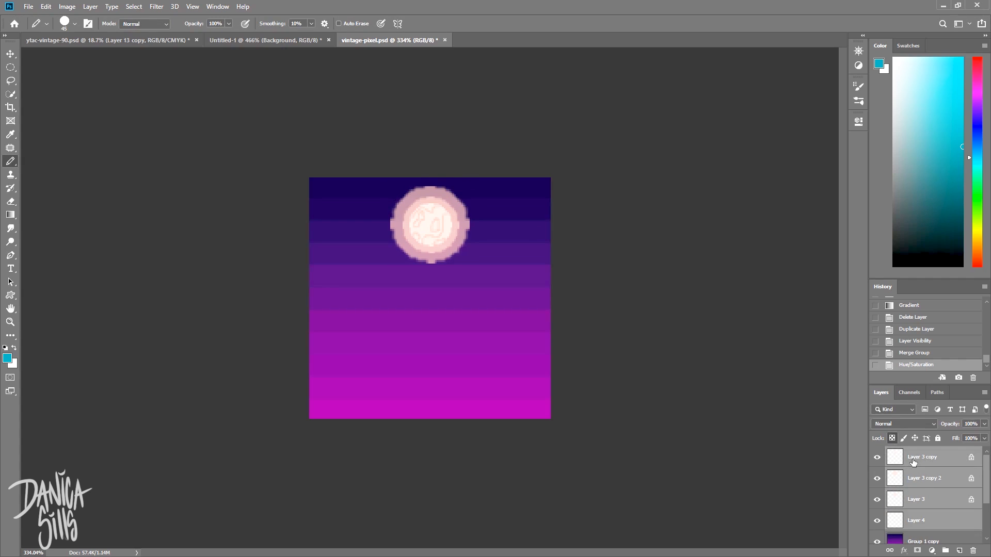
key("ctrl+t")
key("Return")
key("ctrl+g")
- Add a new layer directly above the Group 1 copy gradient background
left_click(924, 470)
left_click(877, 470)
left_click(878, 469)
left_click(959, 551)
mouse_move(480, 296)
left_mouse_down()
mouse_move(376, 308)
mouse_move(432, 303)
left_mouse_up()
key("ctrl+z")
key("ctrl+z")
key("ctrl+z")
key("ctrl+z")
key("ctrl+z")
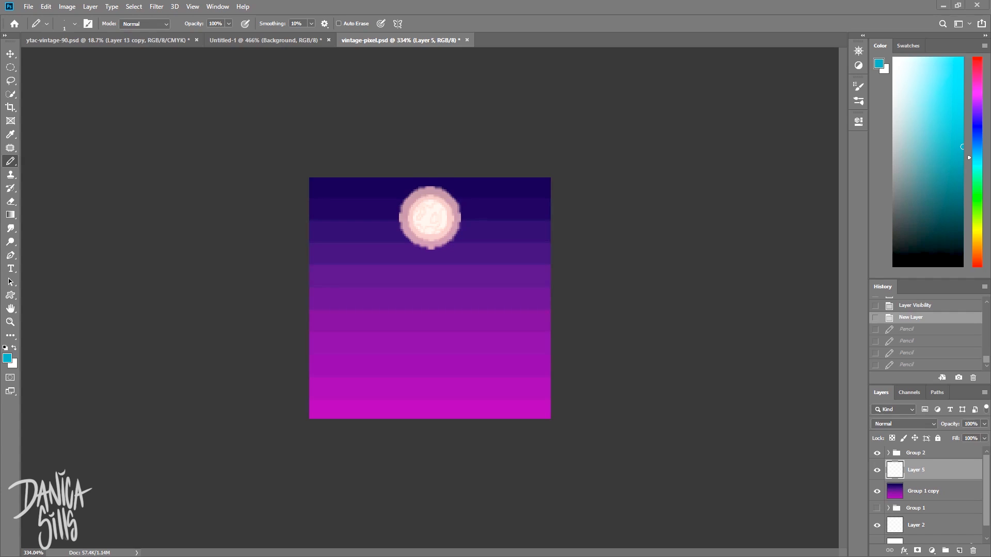
key("ctrl+shift+z")
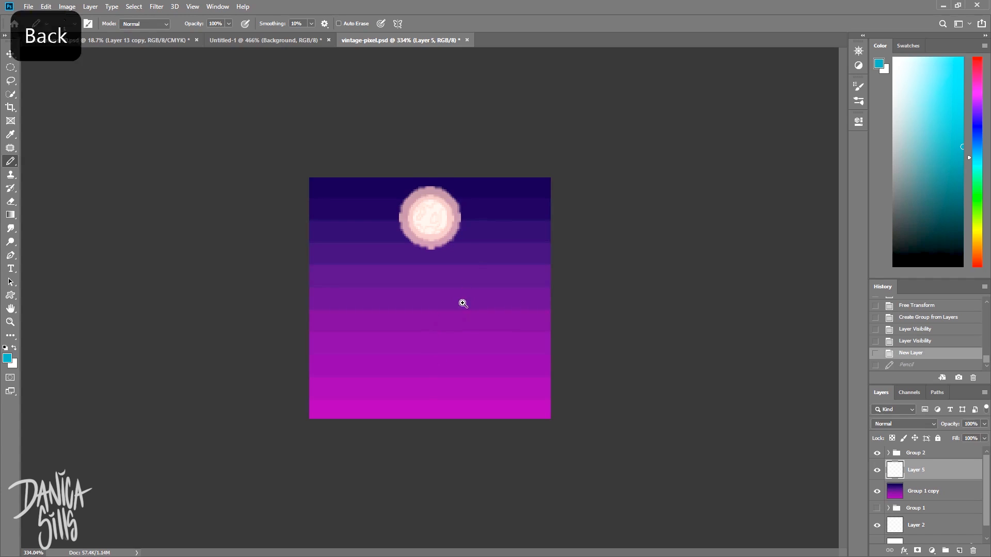
key("ctrl+shift+z")
key("ctrl+shift+z")
- Draw the figure's dark hair silhouette below the moon and a dark green face mask on a new layer
mouse_move(472, 317)
left_mouse_down()
mouse_move(436, 319)
mouse_move(435, 356)
left_mouse_up()
mouse_move(385, 327)
left_mouse_down()
mouse_move(430, 337)
mouse_move(399, 349)
mouse_move(424, 303)
mouse_move(412, 305)
mouse_move(425, 344)
mouse_move(445, 316)
mouse_move(414, 309)
mouse_move(417, 299)
mouse_move(397, 313)
mouse_move(465, 335)
left_mouse_up()
left_click(933, 223)
key("ctrl+shift+alt+n")
key("[")
key("[")
key("[")
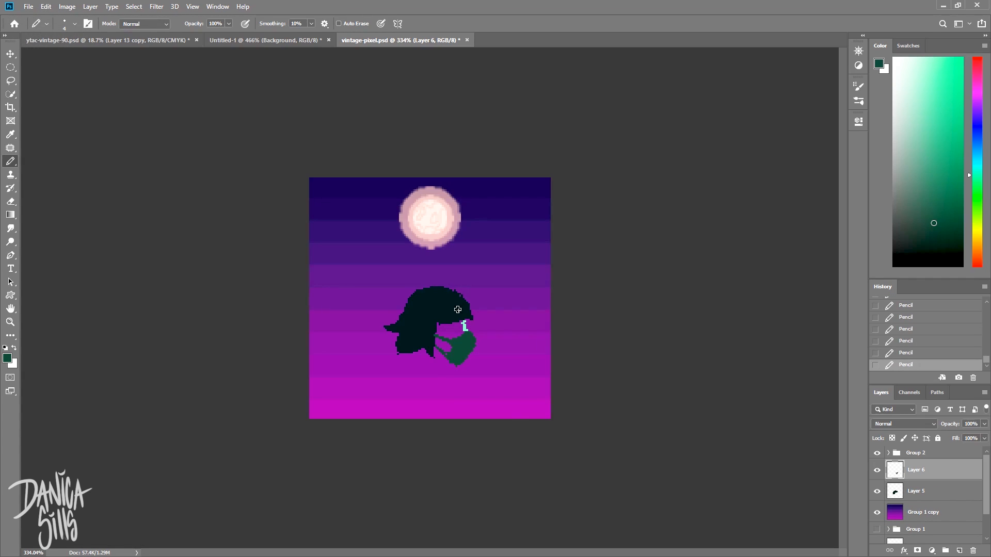
- Paint the figure's face and neck in light mint green on Layer 5
key("alt+[")
left_click_drag(420, 351, 417, 374)
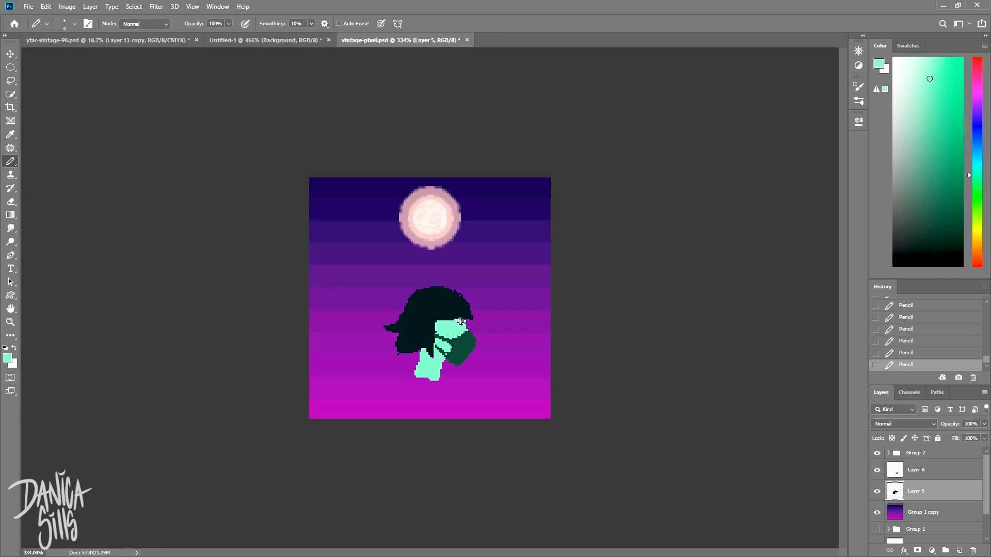
key("e")
mouse_move(409, 382)
left_mouse_down()
mouse_move(417, 379)
mouse_move(394, 382)
mouse_move(475, 415)
left_mouse_up()
key("b")
key("ctrl+z")
key("ctrl+z")
- Draw the figure's shoulders and chest as a black top with a V neckline, and trim its edges
left_click_drag(396, 381, 383, 418)
key("d")
key("[")
key("[")
left_click_drag(448, 377, 438, 402)
mouse_move(412, 372)
left_mouse_down()
mouse_move(438, 401)
mouse_move(399, 377)
mouse_move(477, 418)
left_mouse_up()
key("ctrl+z")
mouse_move(398, 377)
left_mouse_down()
mouse_move(357, 418)
mouse_move(375, 386)
left_mouse_up()
key("ctrl+z")
key("e")
left_click_drag(476, 395, 466, 412)
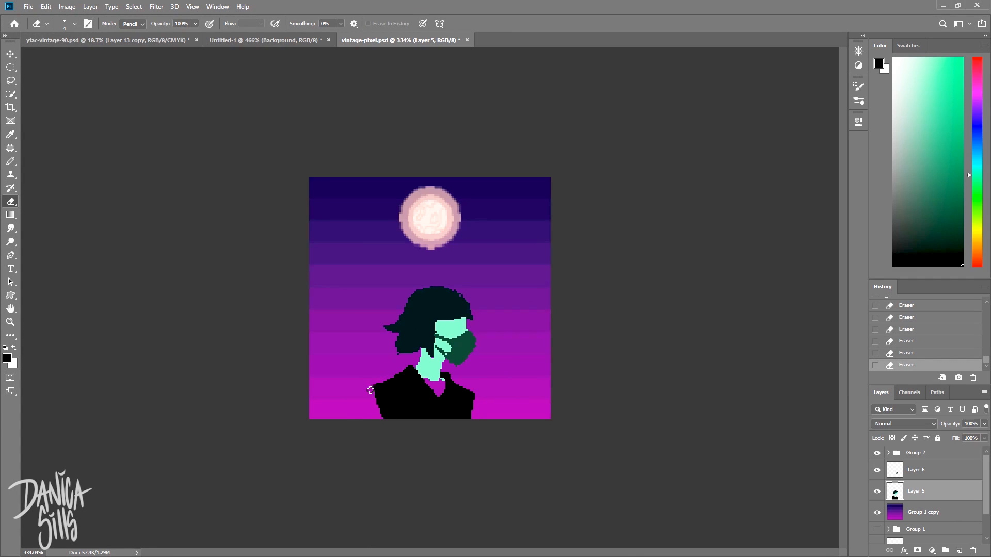
- Sample the mint skin colour and fill the V neckline with it
key("b")
left_click(452, 364, "alt")
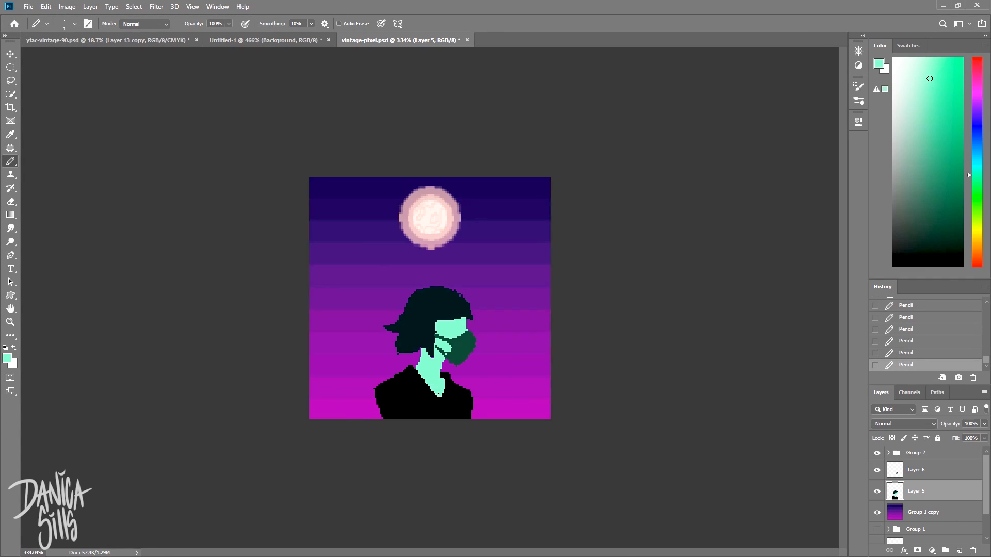
- Erase the flicked-out hair behind the head and the tip of the fringe
key("e")
left_click_drag(401, 312, 388, 329)
left_click_drag(398, 330, 396, 355)
left_click_drag(467, 295, 473, 319)
left_click_drag(471, 305, 473, 320)
- Draw dark hair strands sweeping across the forehead with a resized pencil
key("b")
key("]")
key("]")
key("]")
key("]")
key("]")
key("]")
left_click_drag(459, 316, 440, 334)
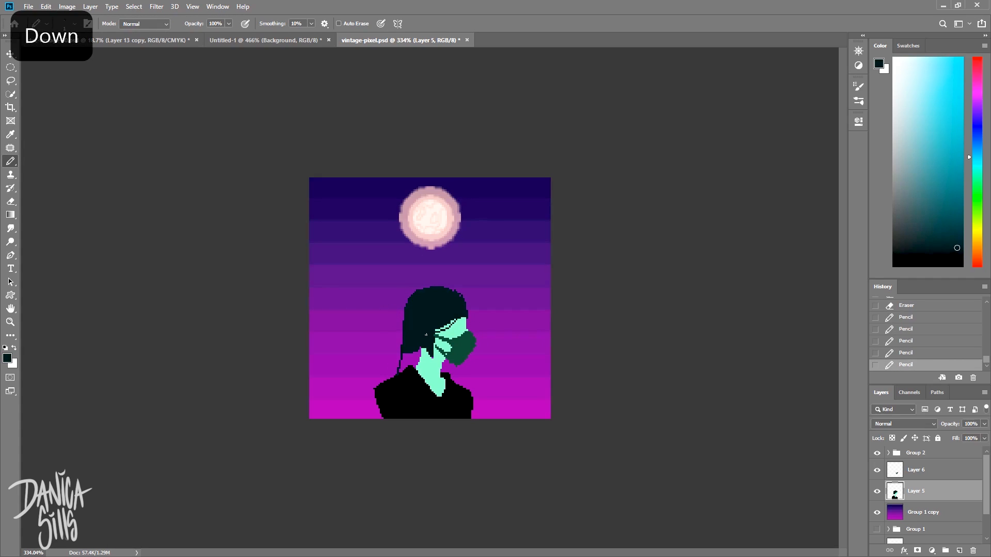
key("Up")
- Trim the front outline of the hair above the forehead with the Eraser
key("e")
left_click_drag(484, 305, 482, 319)
left_click_drag(482, 311, 474, 321)
key("b")
left_click_drag(470, 357, 470, 362)
key("ctrl+z")
key("e")
left_click_drag(479, 306, 478, 316)
left_click_drag(477, 302, 478, 318)
- Draw a dark knotted tail sticking out behind the head
key("b")
left_click_drag(404, 320, 381, 331)
left_click_drag(381, 331, 403, 330)
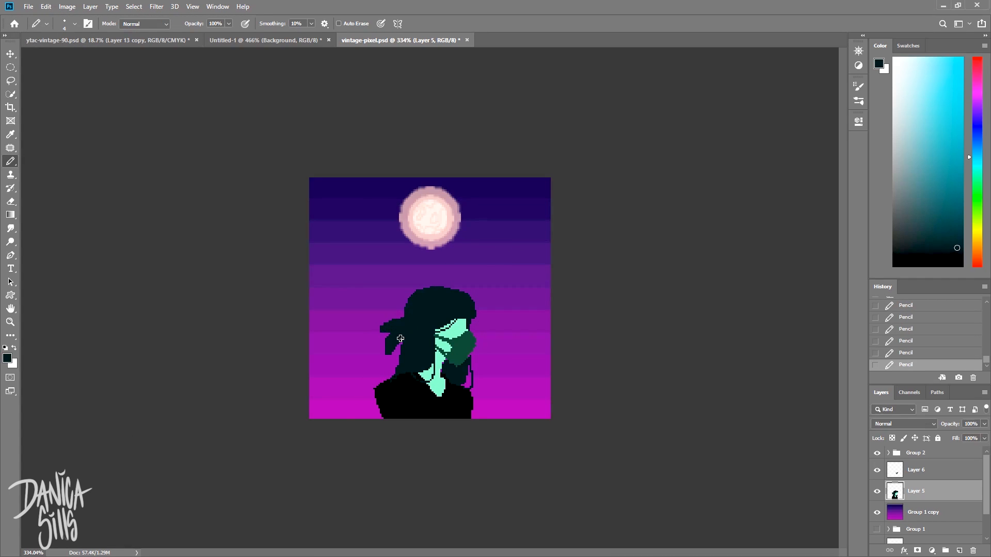
- Draw dark flicked strands at the fringe tip and back knot, and add dark eye details above the mask
key("ctrl+z")
left_click_drag(482, 282, 460, 292)
key("ctrl+z")
key("ctrl+z")
key("ctrl+z")
key("ctrl+z")
key("ctrl+z")
key("ctrl+z")
left_click_drag(453, 331, 464, 324)
left_click_drag(309, 355, 333, 358)
- Draw black strand lines through the crown, knot and long hair with the sweater's black
key("alt")
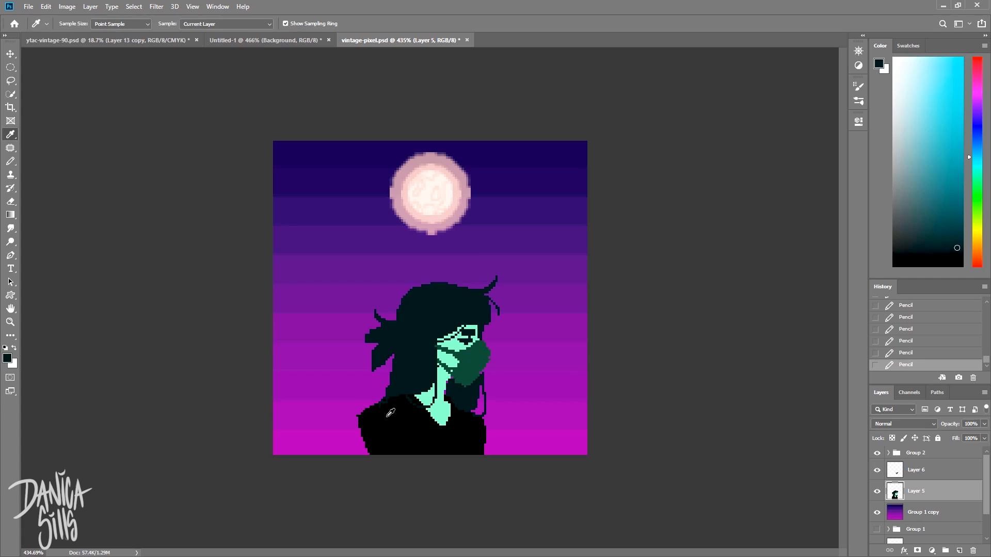
left_click(391, 413, "alt")
key("ctrl+z")
left_click_drag(458, 290, 439, 334)
mouse_move(461, 292)
left_mouse_down()
mouse_move(404, 355)
mouse_move(428, 302)
mouse_move(417, 285)
mouse_move(405, 324)
left_mouse_up()
key("ctrl+z")
key("ctrl+z")
key("ctrl+z")
key("ctrl+z")
left_click_drag(397, 335, 387, 387)
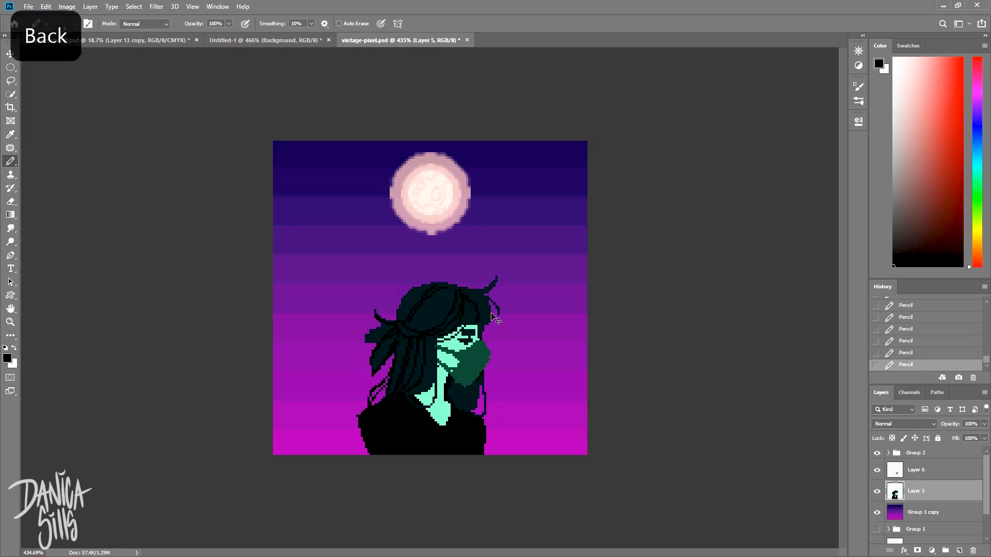
- Recolour the green face mask to a pale cyan-white with its layer's transparent pixels locked
left_click(916, 471)
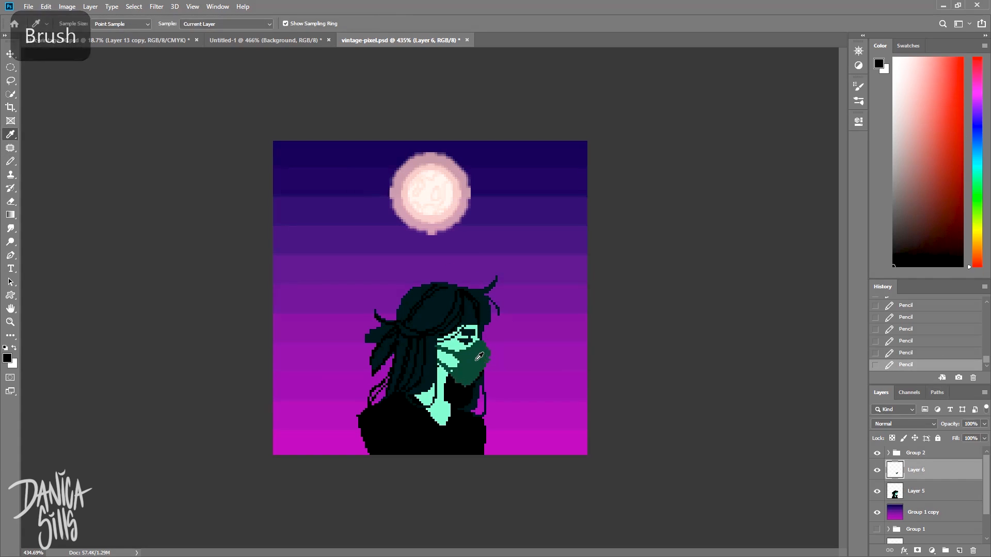
left_click(479, 355, "alt")
left_click(910, 69)
left_click(973, 165)
left_click(892, 438)
left_click_drag(480, 381, 444, 354)
left_click(892, 438)
- Trim the mask's lower tip with the Eraser and touch up the skin beside it in the sampled light green
left_click_drag(281, 370, 304, 370)
key("b")
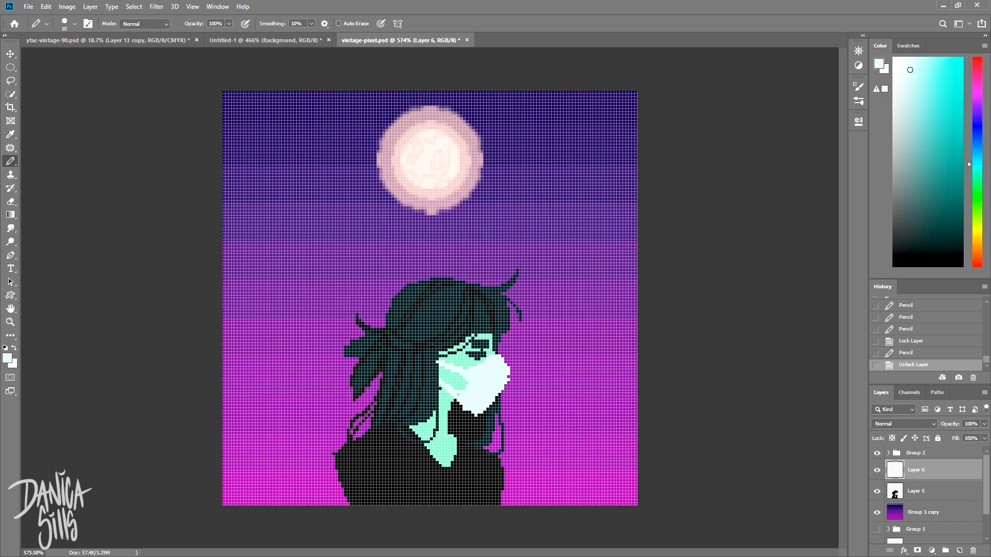
key("e")
left_click(476, 415)
left_click(916, 492)
key("b")
left_click(442, 401, "alt")
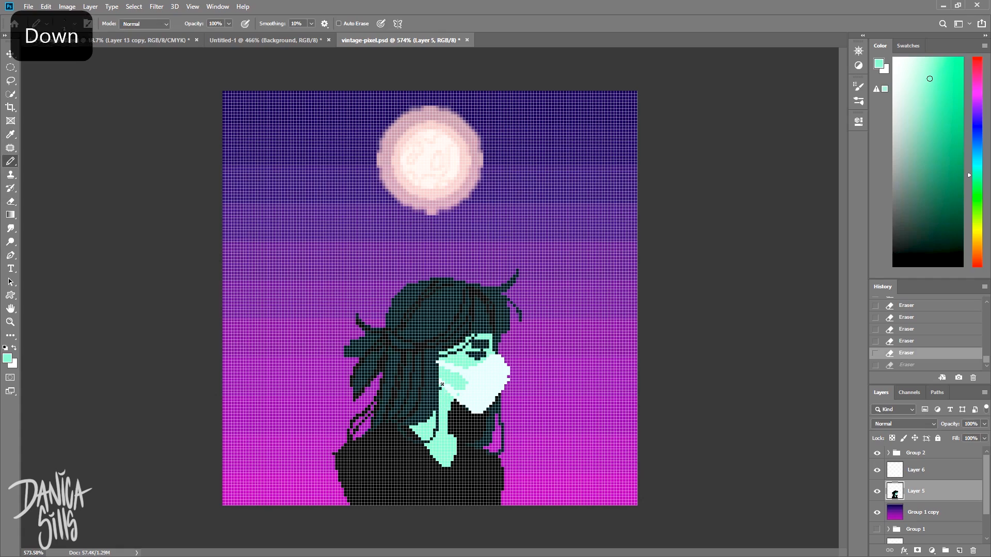
left_click(440, 389)
- Reshape the mask with its own pale colour and erase part of its upper edge near the nose
left_click(916, 470)
key("e")
key("b")
left_click(474, 385, "alt")
left_click(466, 382)
left_click(459, 395)
left_click(500, 389)
key("e")
left_click(496, 368)
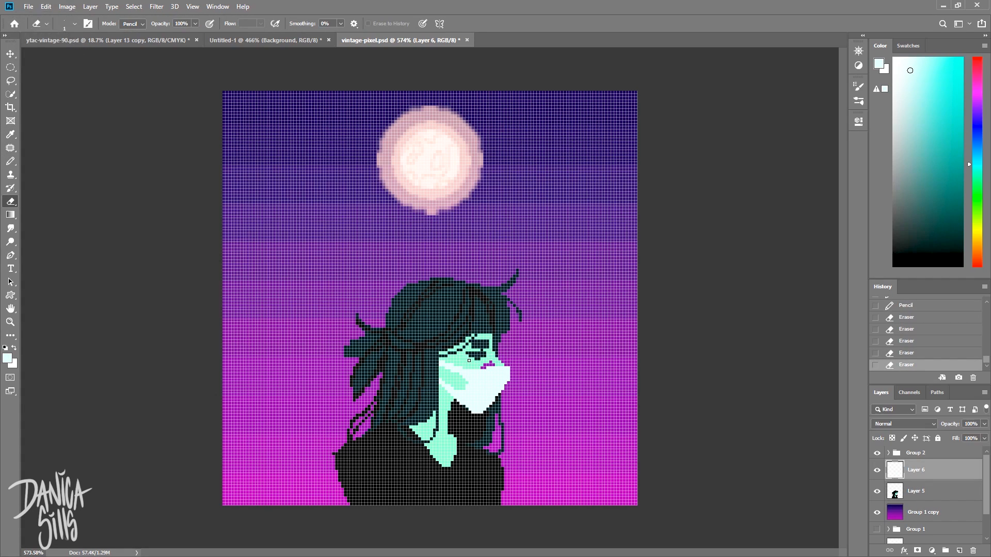
- Nudge the mask upward and fill the gaps around it on the figure layer with black and skin green
key("v")
key("Up")
left_click(927, 491)
key("b")
left_click(463, 421, "alt")
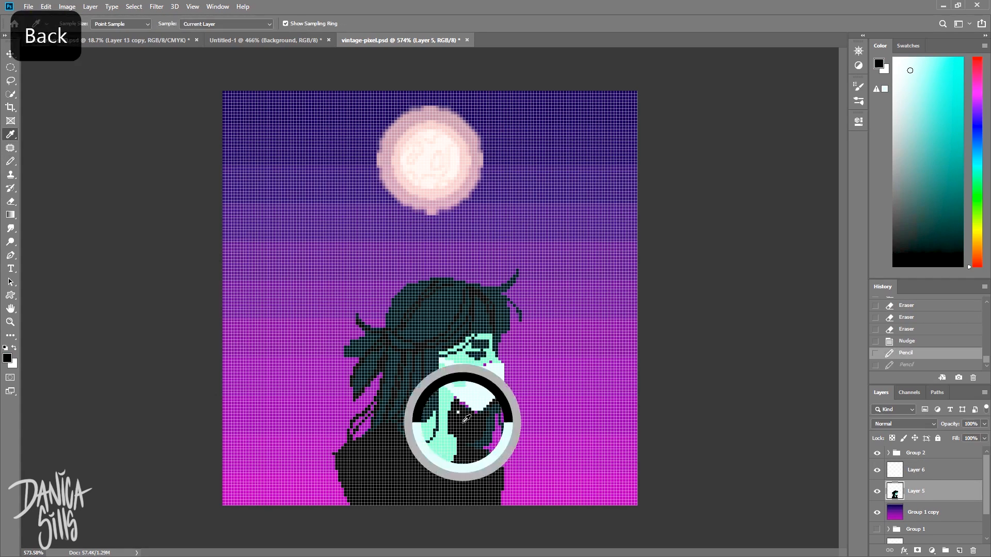
left_click_drag(455, 398, 466, 409)
left_click(490, 358, "alt")
left_click(494, 361)
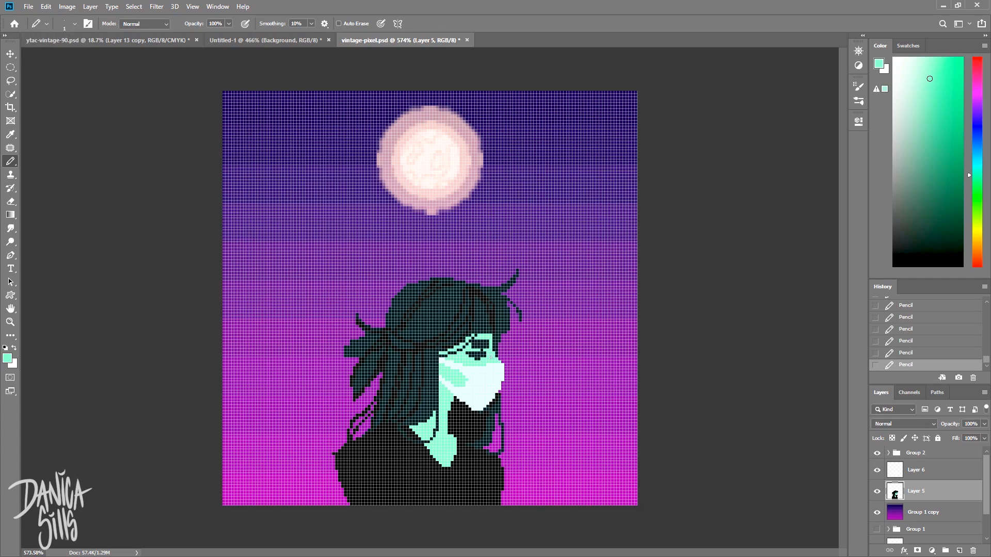
- Tidy the nose bridge with the Eraser and shade the face and neck with a darker teal
key("e")
left_click(496, 358)
key("b")
left_click(458, 464)
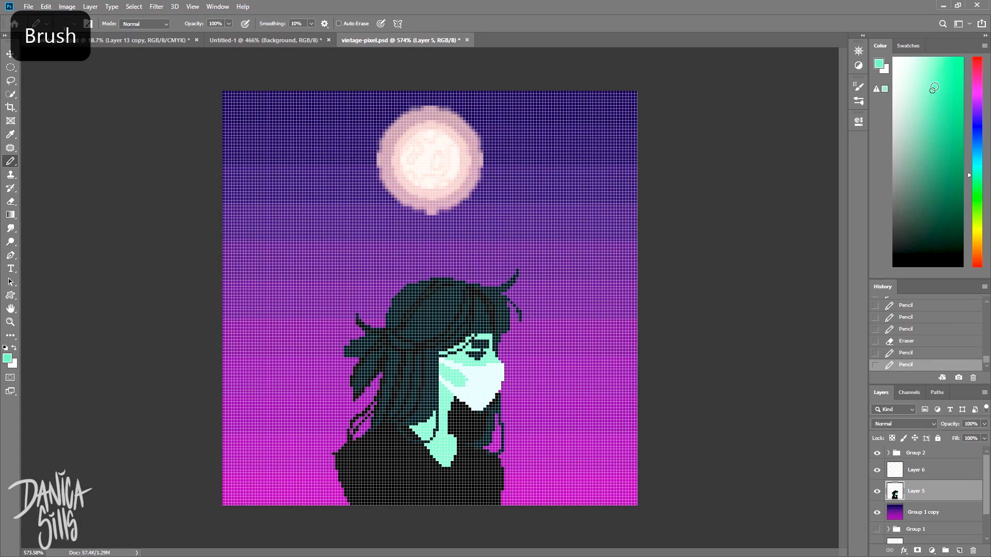
left_click(454, 393, "alt")
left_click(440, 383)
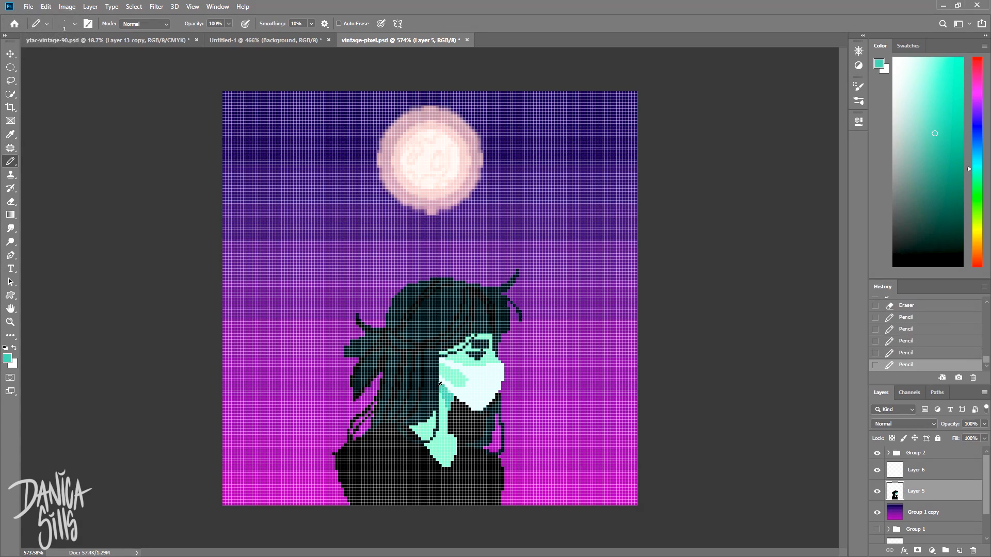
key("Down")
key("BackSpace")
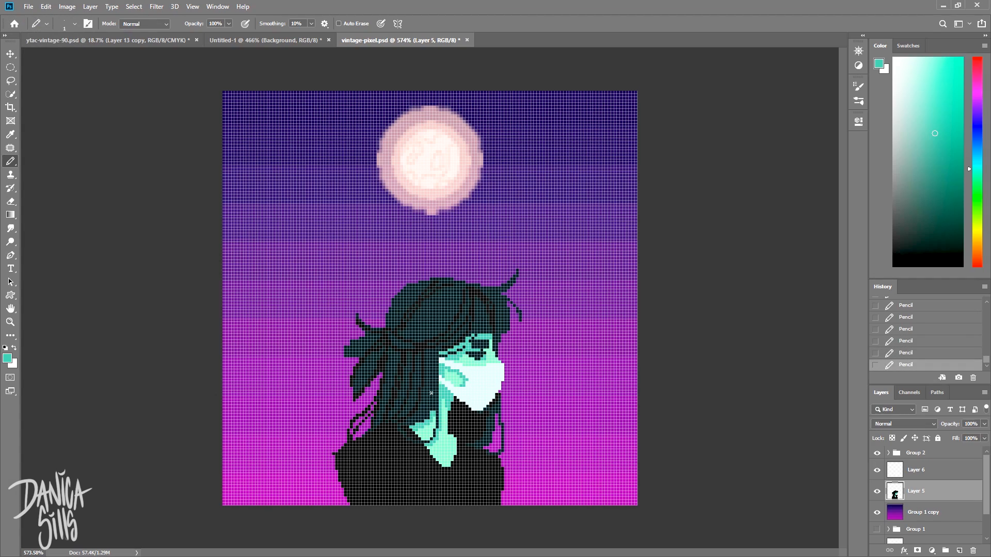
- Slim the back of the sweater with the Eraser and dab teal highlights onto the crown of the hair
key("e")
left_click_drag(341, 496, 333, 459)
key("b")
key("d")
scroll(388, 258, "down", 2)
left_click(425, 316, "alt")
left_click(425, 316)
key("ctrl+alt+z")
key("ctrl+alt+z")
key("ctrl+alt+z")
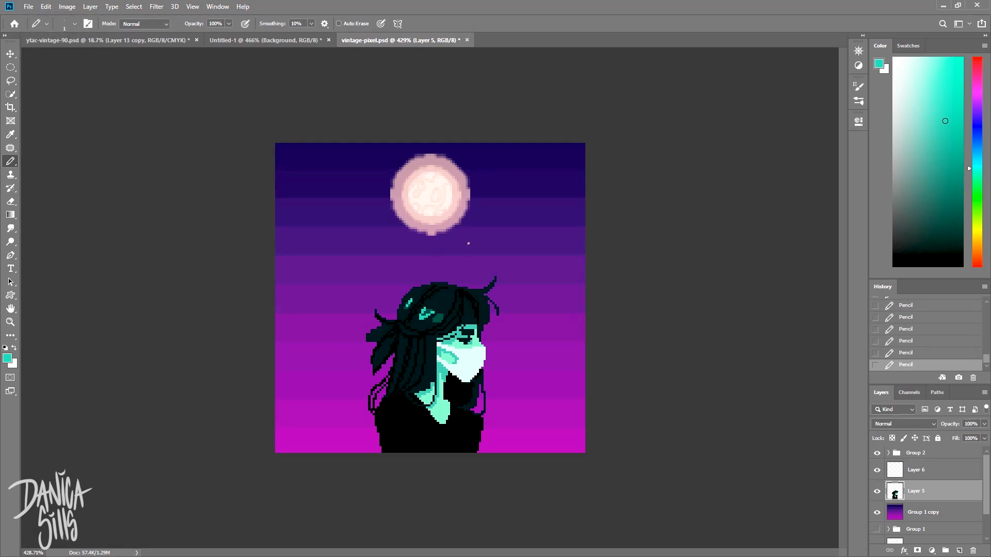
key("ctrl+alt+z")
- Lock the mask layer's transparent pixels and draw pale pleat lines across the mask
key("alt+bracketright")
key("slash")
key("b")
left_click(972, 159)
mouse_move(471, 382)
left_mouse_down()
mouse_move(445, 365)
mouse_move(457, 357)
left_mouse_up()
- Draw grey crease lines on both sides of the black sweater on the figure layer
key("alt+bracketleft")
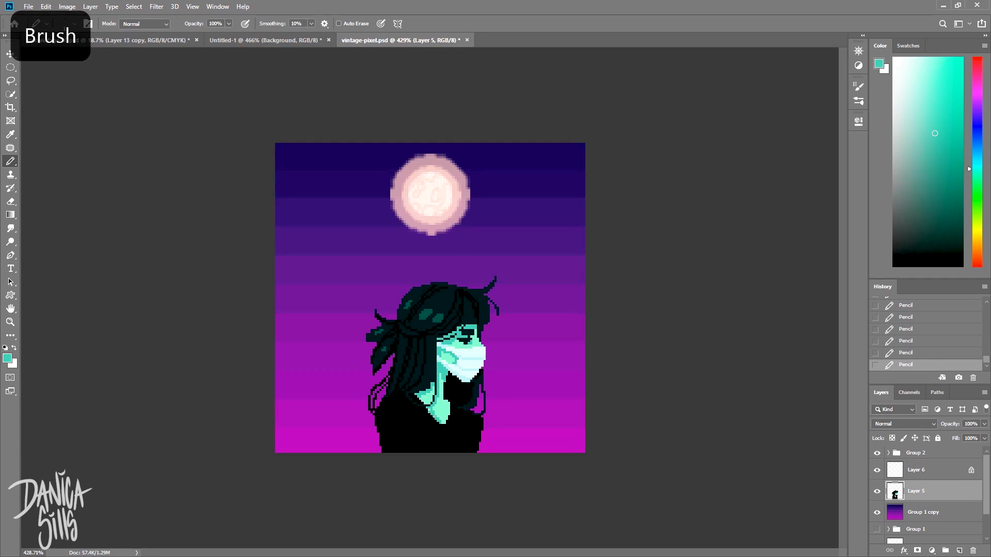
key("ctrl+alt+z")
left_click_drag(454, 408, 463, 452)
key("ctrl+alt+z")
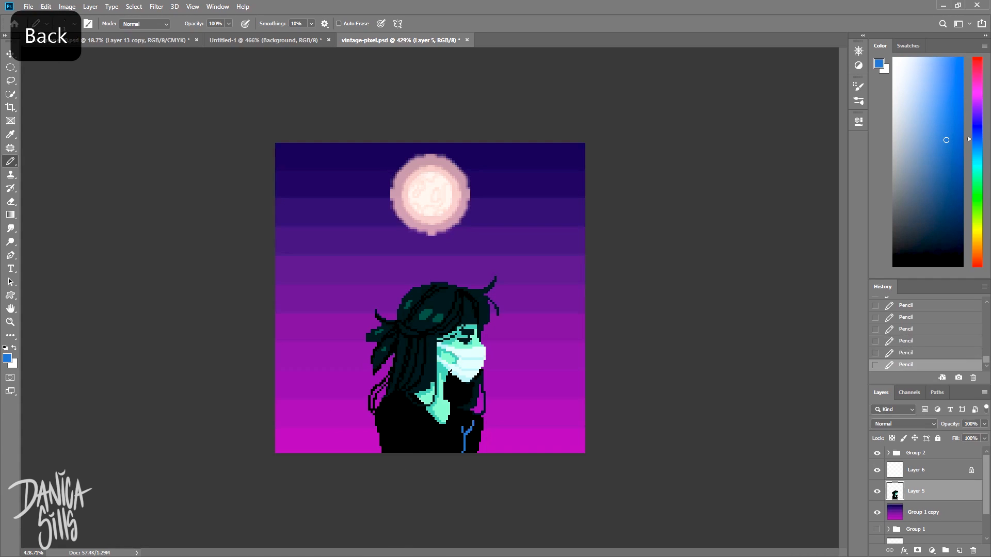
left_click(390, 495, "alt")
key("ctrl+shift+z")
key("ctrl+alt+z")
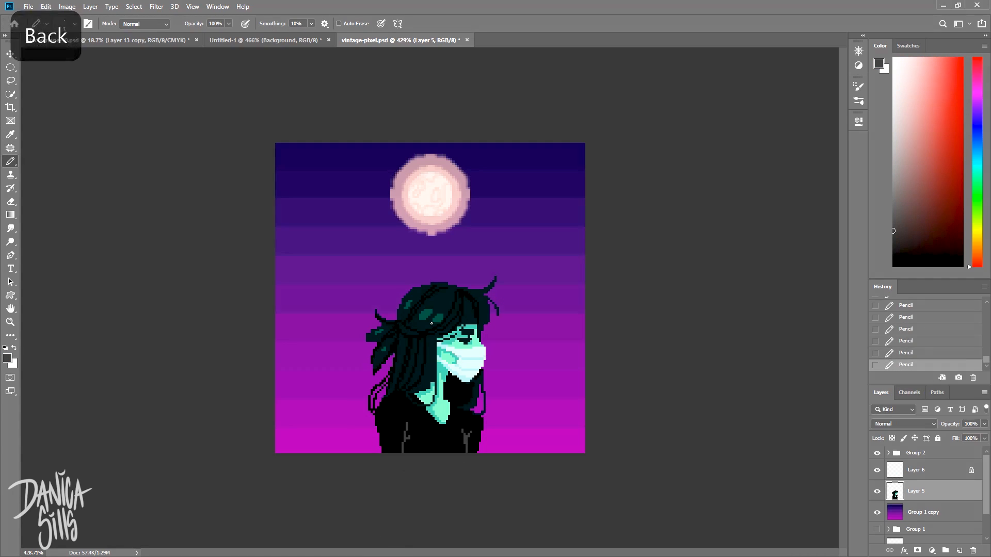
- Unlock the mask layer and try adding near-white pencil touches to the mask
key("b")
left_click(456, 353, "alt")
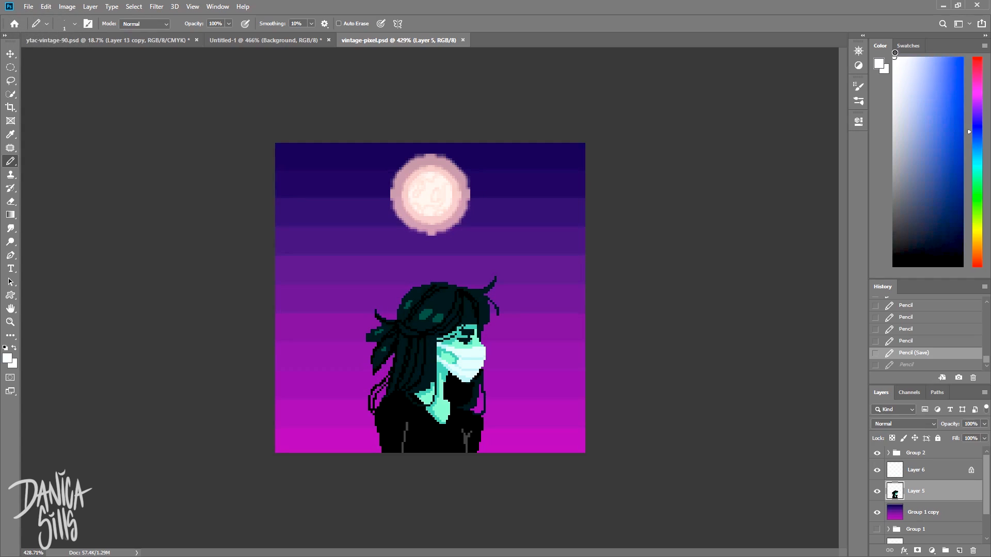
key("alt+bracketright")
key("ctrl+slash")
left_click(457, 352)
key("ctrl+alt+z")
key("ctrl+alt+z")
key("ctrl+alt+z")
key("ctrl+alt+z")
key("ctrl+alt+z")
key("ctrl+alt+z")
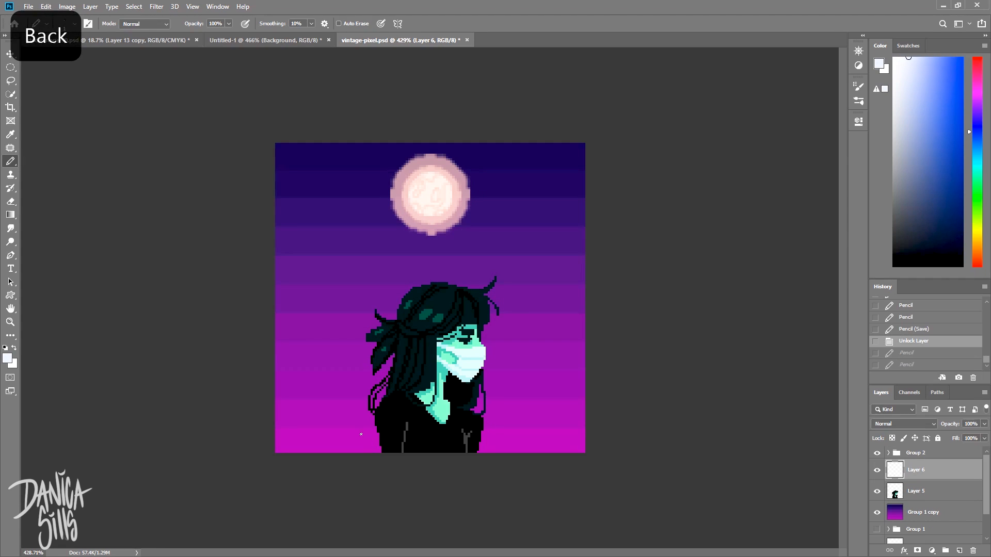
- Straighten the sweater's front and back edges down to the canvas bottom with black pencil and Eraser
key("e")
left_click(923, 491)
key("b")
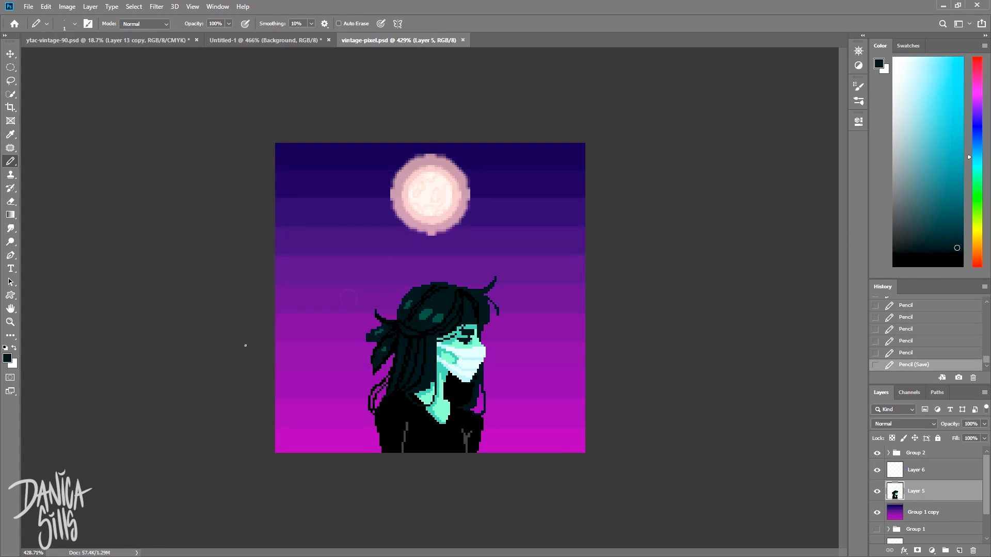
scroll(326, 398, "up", 1)
left_click(372, 447, "alt")
key("b")
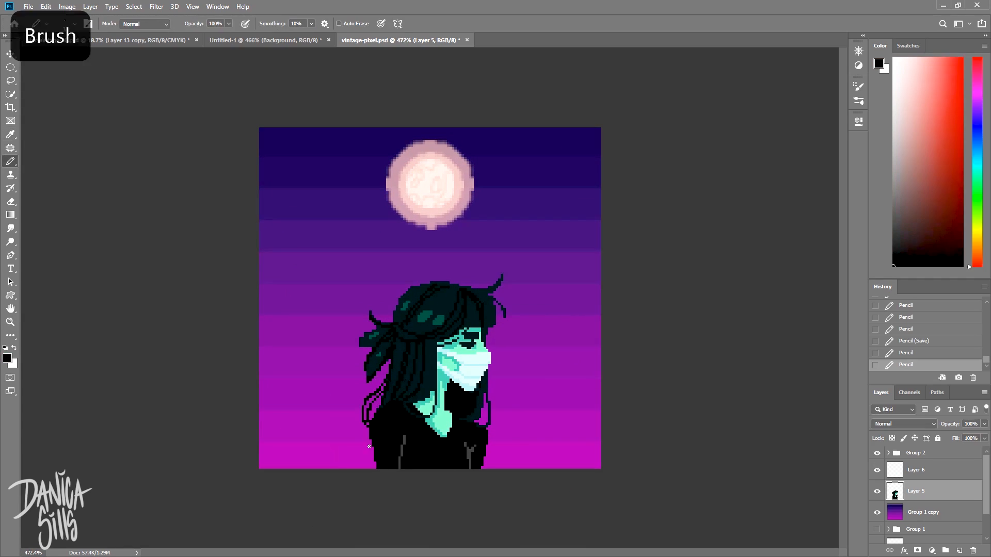
left_click_drag(485, 447, 486, 468)
key("e")
mouse_move(365, 468)
left_mouse_down()
mouse_move(366, 448)
mouse_move(307, 468)
left_mouse_up()
key("b")
left_click(403, 375, "alt")
key("bracketleft")
key("bracketleft")
key("bracketleft")
mouse_move(368, 440)
left_mouse_down()
mouse_move(338, 405)
mouse_move(328, 469)
left_mouse_up()
key("ctrl+z")
key("ctrl+z")
key("ctrl+z")
key("e")
key("ctrl+i")
key("ctrl+z")
- Try to draw short teal strokes in the fringe above the eye
key("b")
left_click(470, 329, "alt")
left_click_drag(470, 324, 470, 329)
left_click_drag(474, 321, 475, 328)
left_click_drag(479, 319, 479, 327)
key("ctrl+z")
key("z")
mouse_move(341, 289)
left_mouse_down()
mouse_move(276, 276)
mouse_move(315, 289)
left_mouse_up()
key("ctrl+z")
key("ctrl+z")
key("ctrl+z")
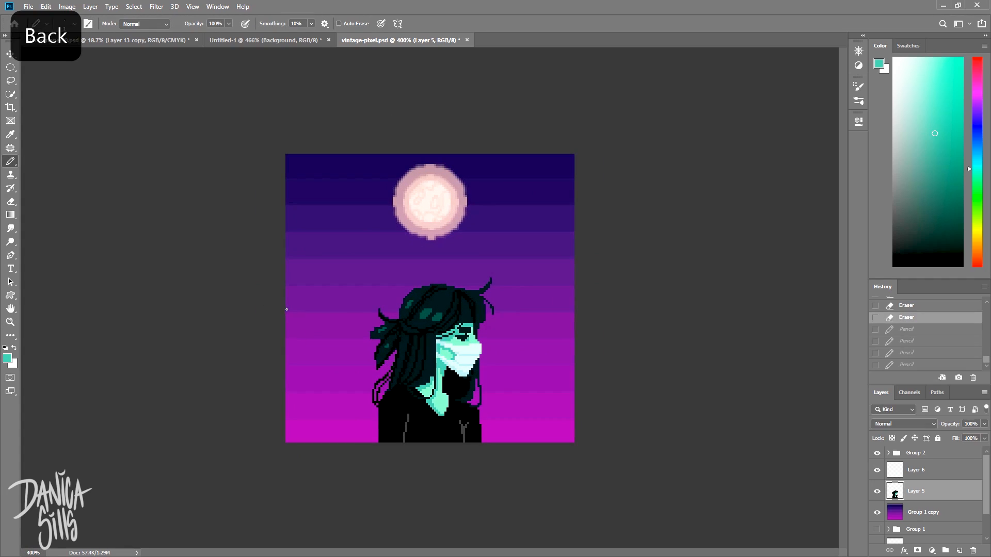
- Touch up the figure layer beneath the mask with the sampled black
key("e")
left_click(917, 470)
left_click(916, 491)
key("b")
left_click(457, 388, "alt")
left_click(457, 388)
- Enlarge the figure and its mask together with Free Transform so they fill more of the canvas
left_click(912, 474, "shift")
key("ctrl+t")
left_click_drag(370, 278, 324, 217)
left_click_drag(408, 320, 429, 320)
key("Return")
- Place the moon group behind the figure layers and move the moon to the sky's upper-left corner
left_click_drag(916, 453, 916, 501)
key("v")
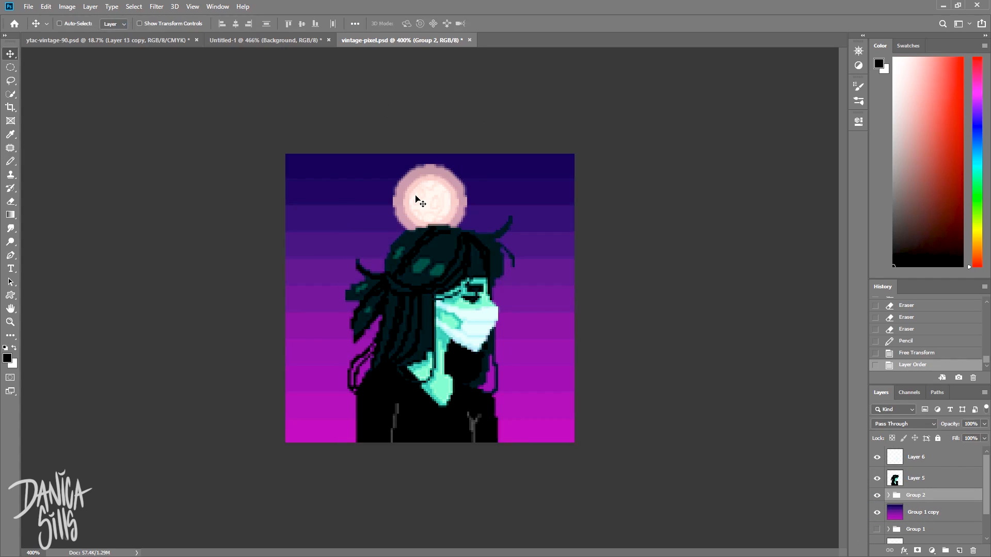
left_click_drag(416, 197, 327, 201)
- Move the figure and mask layers together slightly right and down, and select the moon group
left_click(921, 478)
left_click(923, 462, "shift")
mouse_move(439, 328)
left_mouse_down()
mouse_move(477, 333)
mouse_move(453, 332)
left_mouse_up()
left_click(916, 496)
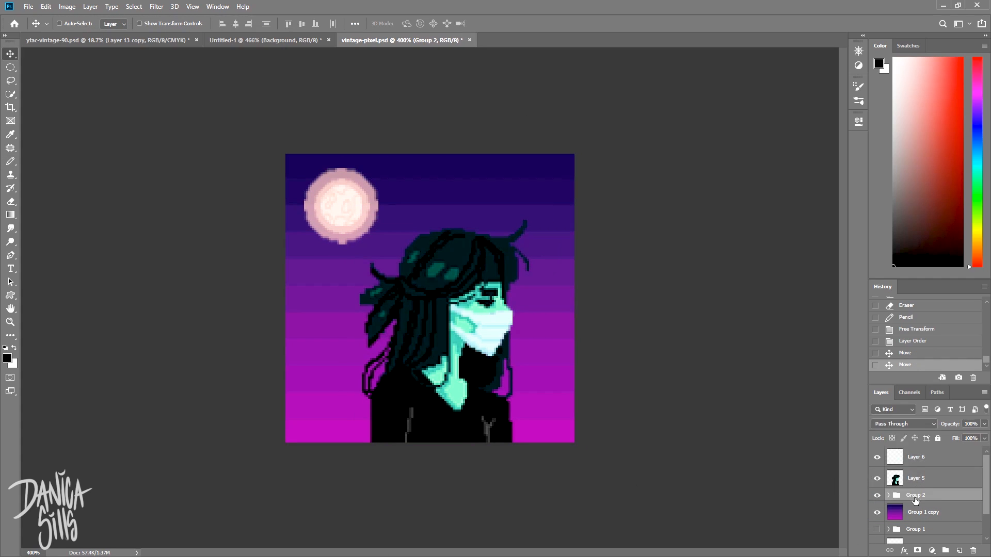
- Recolor the moon's locked layers inside the moon group green, using a large Pencil in Color mode
left_click(889, 495)
left_click(930, 470)
left_click(952, 182)
left_click(977, 199)
key("b")
key("ctrl+z")
left_click(145, 24)
left_click(127, 281)
key("bracketright")
key("bracketright")
key("bracketright")
left_click_drag(333, 199, 348, 214)
left_click(933, 491)
left_click_drag(333, 198, 348, 214)
- Lower the opacity of Layer 3 to 20% and Layer 3 copy 2 to 22%, and save the file
left_click(924, 513)
key("ctrl+s")
left_click_drag(952, 438, 944, 438)
left_click(932, 492)
left_click_drag(985, 424, 943, 437)
key("ctrl+s")
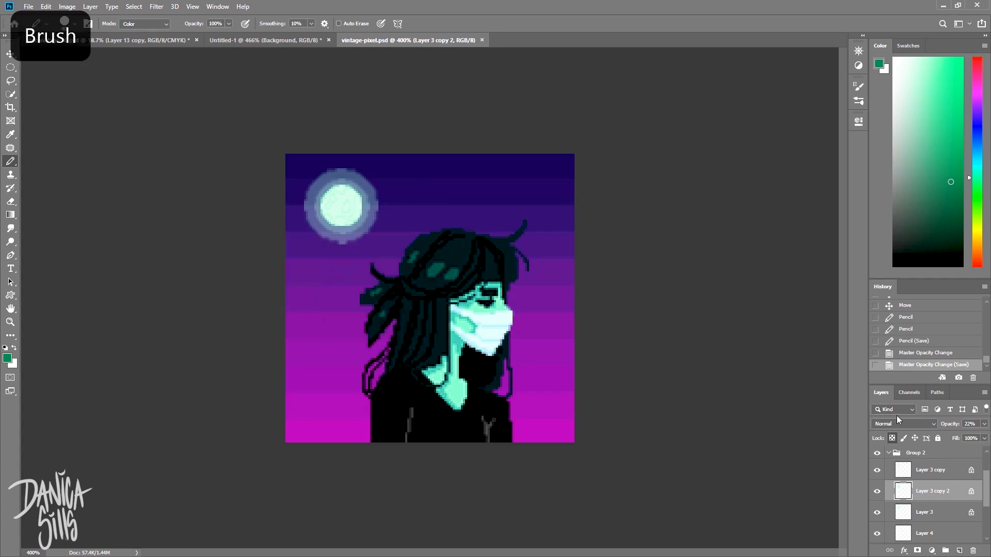
- Unlock the transparent pixels of Layer 3 copy 2 and Layer 3, and dot tiny pixel stars to the right of the moon
left_click(892, 438)
left_click(925, 513)
left_click(892, 438)
key("bracketleft")
key("bracketleft")
key("bracketleft")
key("bracketleft")
key("bracketleft")
key("bracketleft")
left_click(437, 172)
left_click(429, 192)
- Add larger square stars to the left of and below the moon with a bigger Pencil
key("bracketright")
key("bracketright")
key("bracketright")
left_click(312, 242)
left_click(303, 252)
left_click(296, 173)
left_click(343, 399)
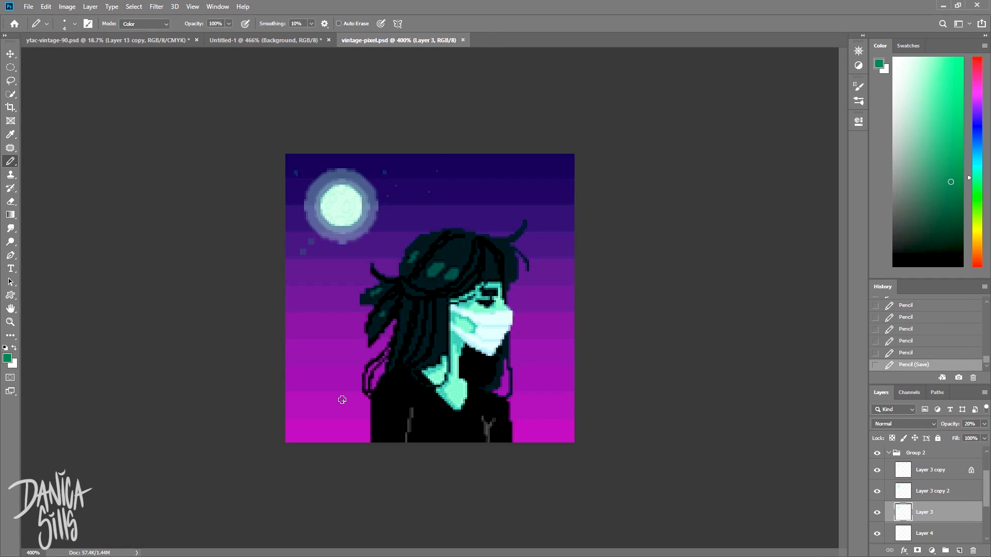
- Move the moon group with its stars to the right so it sits directly above the figure's head
left_click(889, 453)
left_click(10, 54)
mouse_move(337, 209)
left_mouse_down()
mouse_move(429, 211)
mouse_move(499, 232)
left_mouse_up()
- Try erasing pixels along the crown and left side of the hair on the figure layer
left_click(923, 478)
left_click(917, 451)
key("e")
key("Down")
key("Up")
left_click_drag(416, 243, 403, 278)
left_click_drag(426, 242, 413, 255)
key("Down")
key("Up")
key("ctrl+z")
key("ctrl+z")
key("ctrl+z")
key("ctrl+z")
key("ctrl+z")
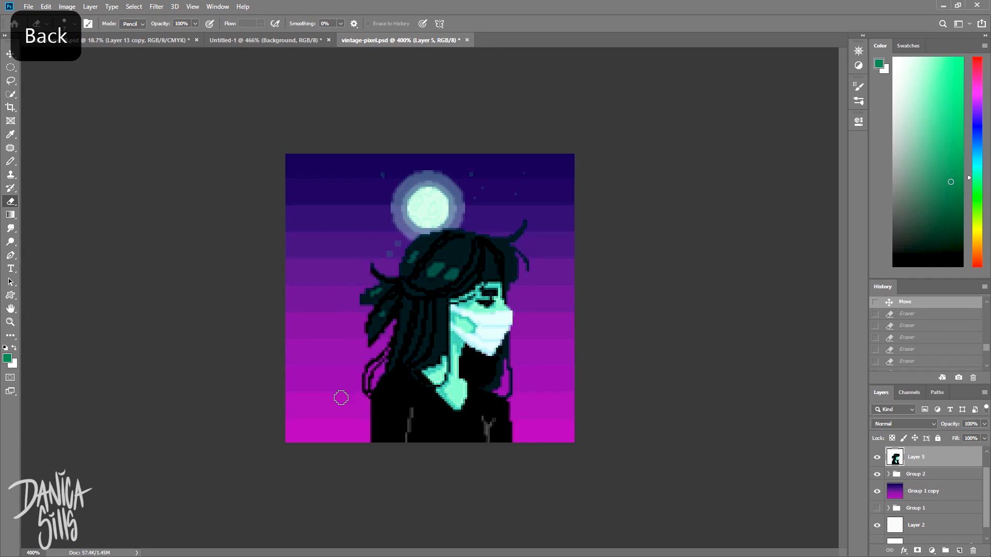
- Touch up the figure layer around the eye and fringe with the Pencil, using colors sampled from the hair
key("b")
left_click(480, 308, "alt")
key("[")
left_click(511, 268, "alt")
key("ctrl+z")
key("ctrl+z")
left_click(877, 457)
left_click(877, 458)
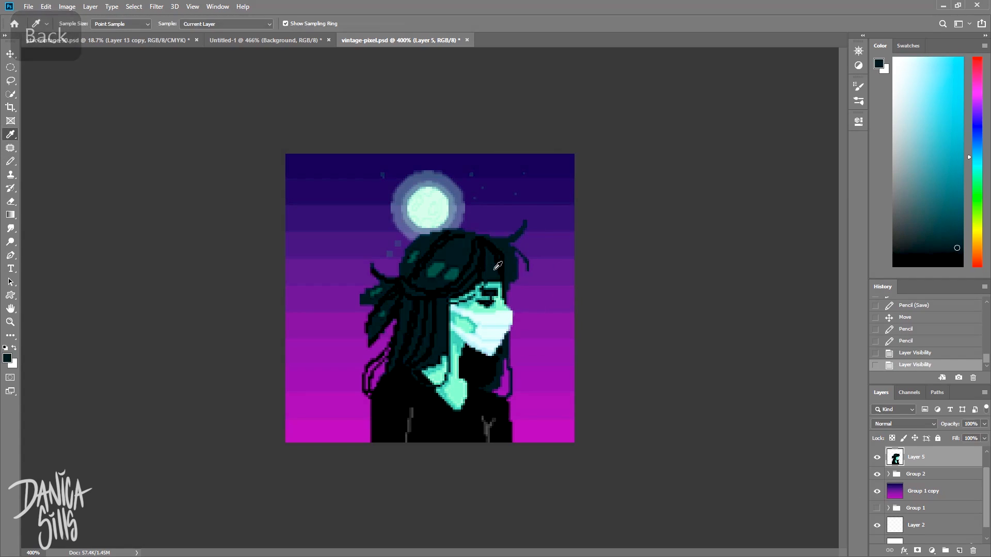
left_click(494, 270, "alt")
left_click(494, 270)
key("ctrl+z")
- Select the mask and figure layers together and nudge them left so the head is centered under the moon
scroll(938, 481, "up", 2)
left_click(920, 459, "shift")
key("v")
key("Left")
key("Left")
key("Left")
key("Left")
key("Left")
key("Left")
key("Left")
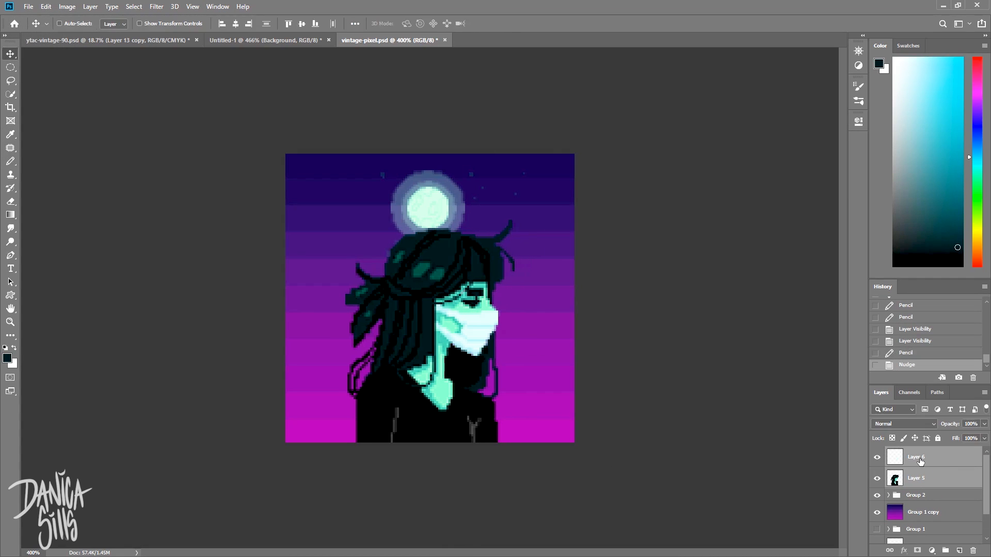
- Extend the canvas upward with the Crop tool to give the illustration a taller portrait format
key("c")
left_click_drag(430, 154, 430, 108)
key("Return")
- Fill the extended area of the background layer with dark blue sampled from the topmost sky band
left_click(922, 491)
key("g")
left_click(478, 174)
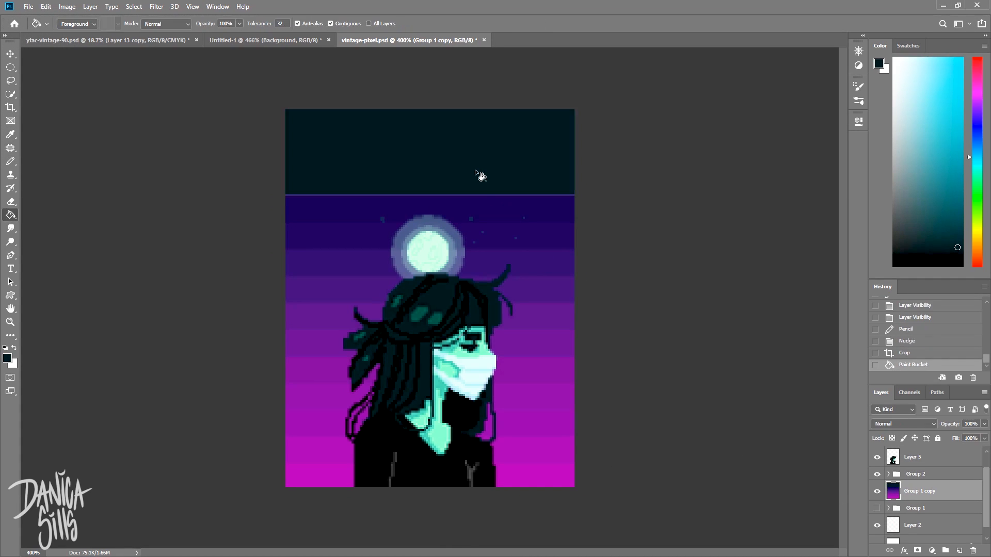
left_click(467, 209, "alt")
left_click(452, 169)
- Move the moon group up into the extended part of the sky
scroll(879, 493, "up", 2)
left_click(877, 496)
left_click(877, 495)
left_click(916, 495)
key("v")
left_click_drag(428, 245, 432, 165)
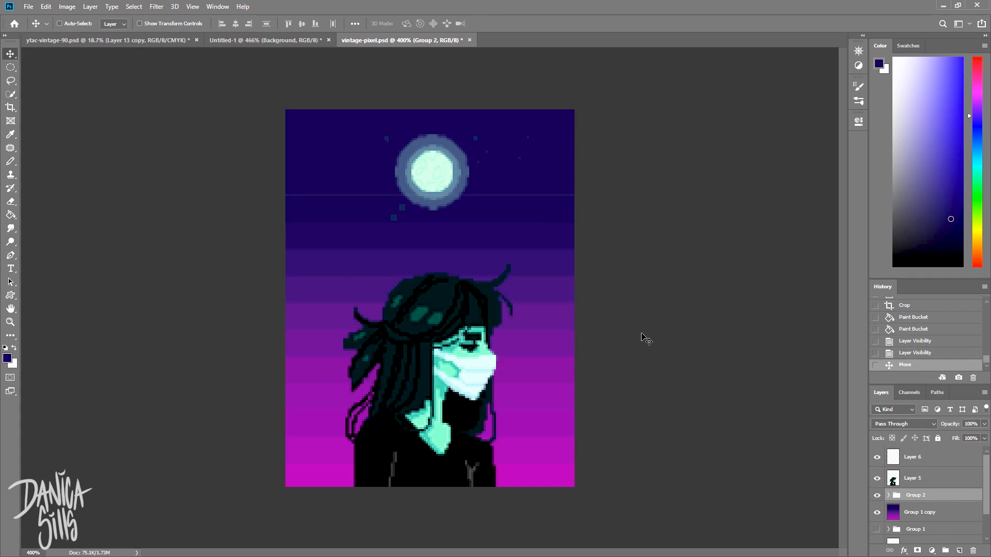
- Draw thin, straight dark-blue lines across the extended sky on the background layer with the Pencil, and save the file
left_click(920, 513)
key("i")
scroll(646, 126, "up", 2)
key("b")
left_click(589, 187, "alt")
left_click(593, 180)
left_click(268, 181, "shift")
left_click(594, 161, "shift")
left_click(268, 144, "shift")
key("ctrl+z")
left_click(267, 144, "shift")
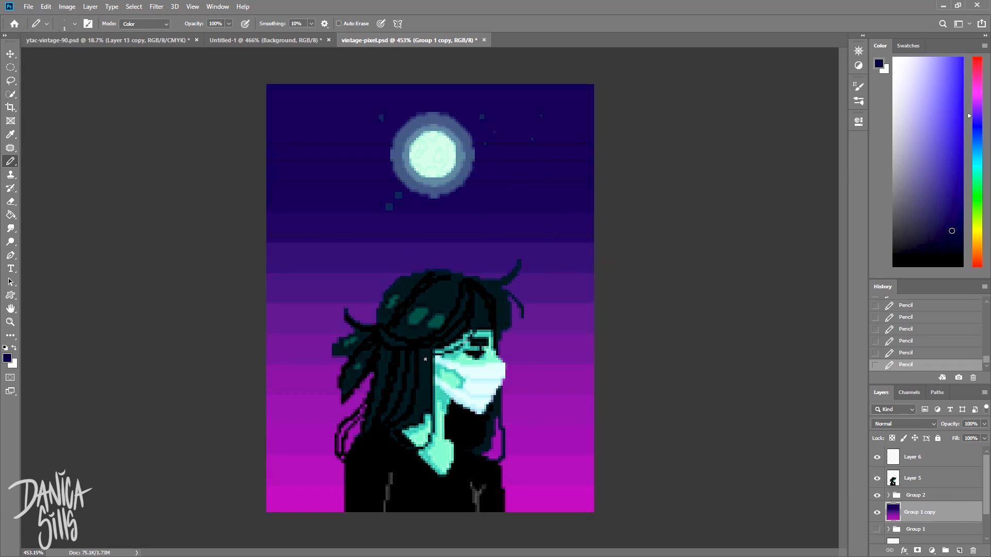
key("ctrl+z")
key("ctrl+s")
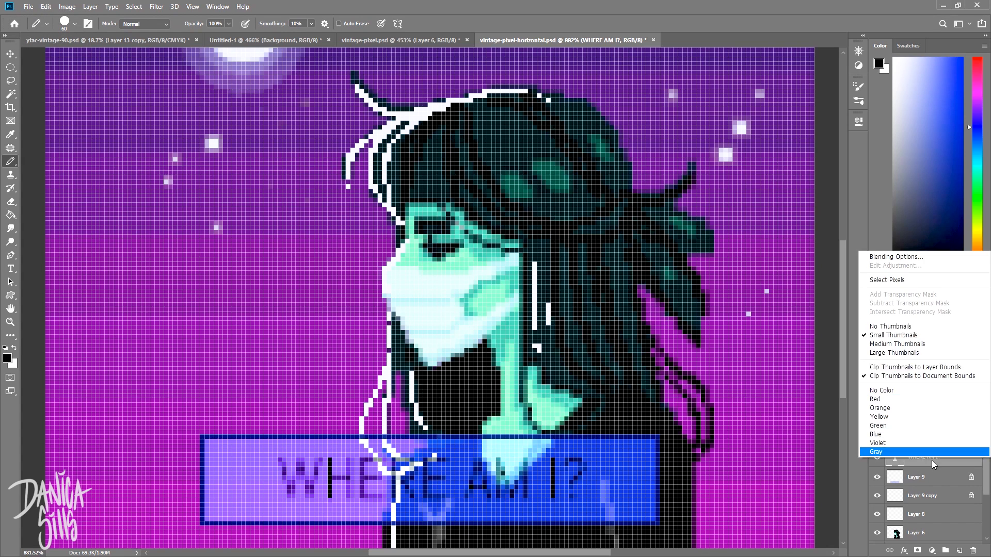
- Rasterize the WHERE AM I? caption in vintage-pixel-horizontal.psd and redraw its W with crisp black pixels
left_click(861, 210)
scroll(416, 301, "up", 3)
key("e")
left_click(419, 292)
left_click(418, 299)
key("b")
key("ctrl+z")
right_click(419, 320)
mouse_move(425, 293)
left_mouse_down()
mouse_move(432, 340)
mouse_move(473, 285)
mouse_move(425, 286)
mouse_move(465, 305)
left_mouse_up()
- Redraw the H and first E of the caption in solid black, alternating between the Eraser and the Pencil
key("e")
key("b")
key("e")
key("b")
key("e")
key("b")
left_click_drag(521, 285, 528, 347)
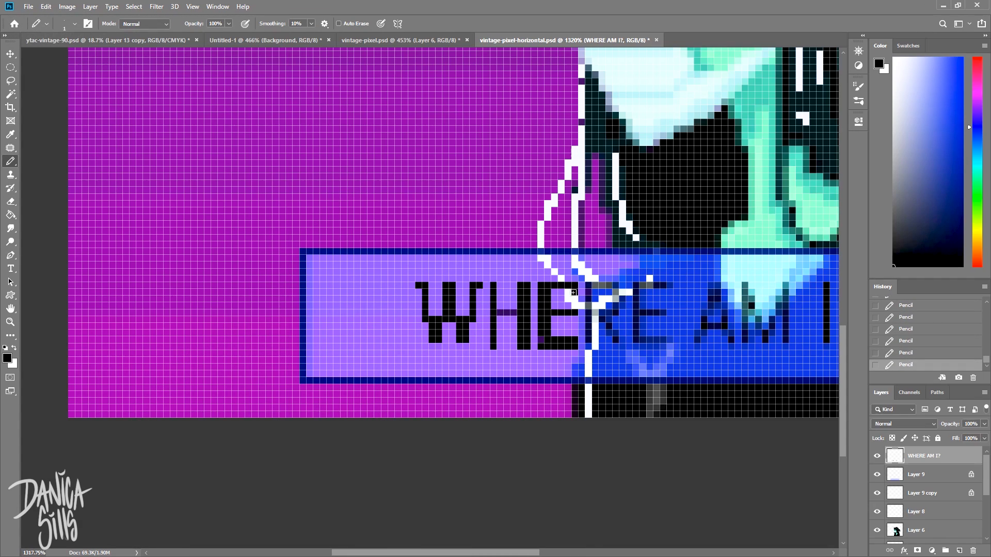
- Redraw the R and second E of WHERE in solid black and trim the left edges of both Es
key("e")
left_click(638, 333)
key("b")
left_click_drag(640, 286, 669, 286)
left_click_drag(643, 291, 643, 310)
key("ctrl+z")
left_click_drag(640, 347, 670, 340)
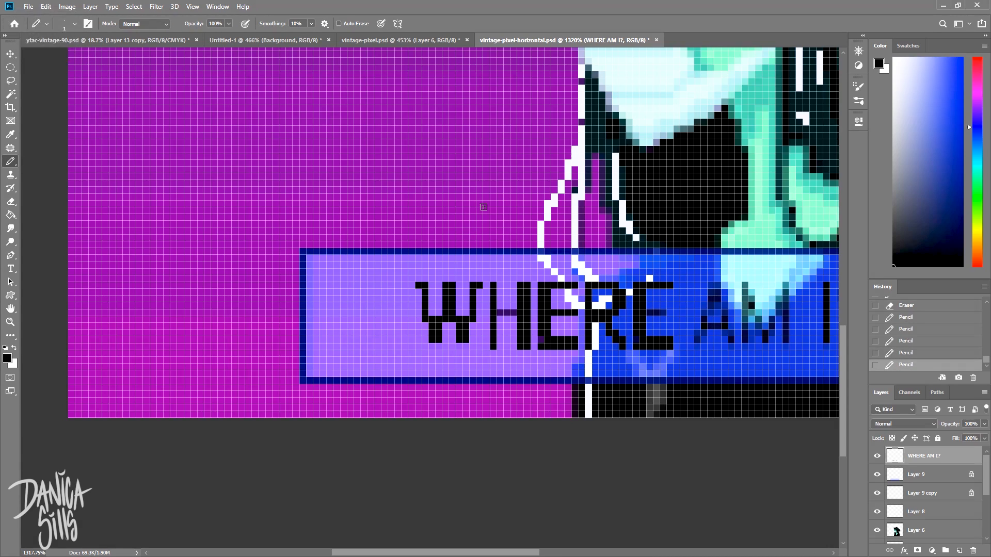
key("e")
left_click_drag(540, 285, 541, 346)
left_click_drag(636, 279, 636, 346)
- Redraw the letters of AM in solid black and erase their blurry leftover pixels
key("b")
mouse_move(697, 346)
left_mouse_down()
mouse_move(714, 286)
mouse_move(724, 334)
left_mouse_up()
key("e")
left_click(704, 340)
key("b")
key("e")
left_click(732, 289)
key("b")
left_click_drag(745, 286, 745, 347)
mouse_move(751, 293)
left_mouse_down()
mouse_move(759, 319)
mouse_move(778, 292)
mouse_move(786, 347)
left_mouse_up()
key("ctrl+z")
key("e")
left_click_drag(785, 346, 692, 331)
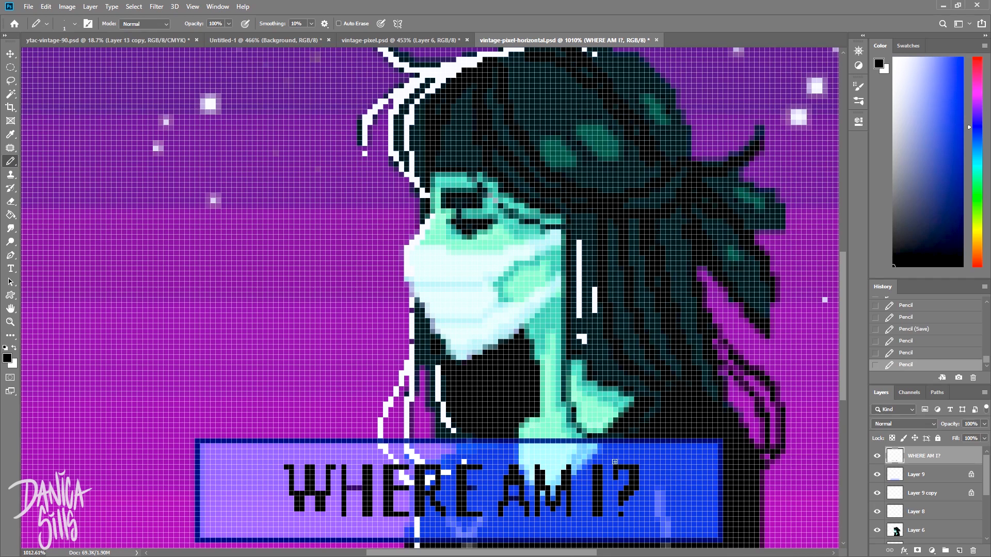
- Set the caption box on Layer 9 to Normal blending mode with 75% opacity
key("z")
left_click_drag(615, 462, 248, 414)
left_click(299, 446)
left_click(917, 475)
left_click(895, 424)
left_click(881, 309)
left_click(984, 425)
left_click_drag(983, 442, 973, 443)
- Refill the caption box on Layer 9 with a dark teal using the Paint Bucket, and save the document
left_click(946, 95)
key("b")
key("g")
left_click(516, 412)
left_click(936, 247)
left_click(977, 170)
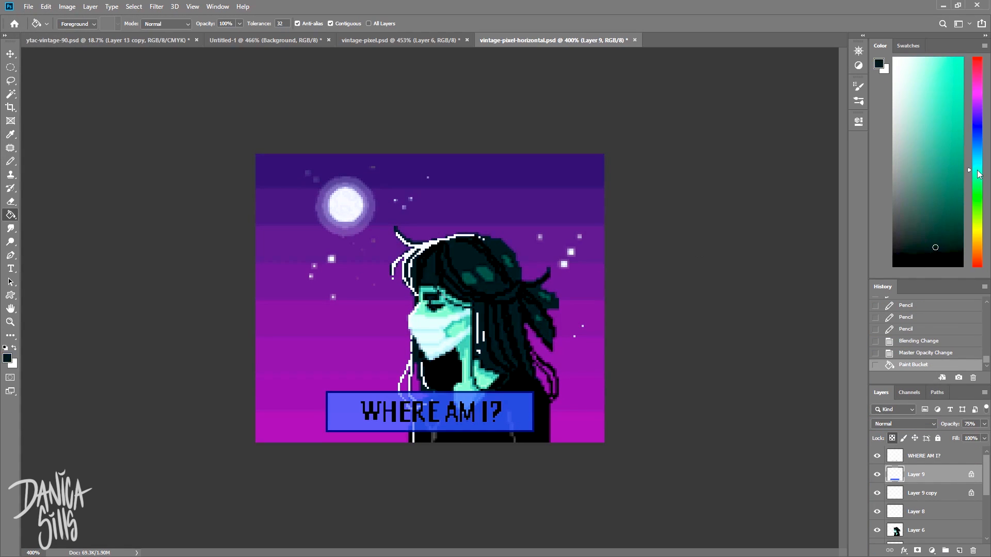
left_click(519, 415)
key("ctrl+z")
key("ctrl+s")
left_click(952, 228)
left_click(520, 416)
- Check the caption border by toggling Layer 9 copy, and fill that border with near-black
left_click(898, 493)
triple_click(877, 493)
left_click(877, 494)
left_click(958, 261)
left_click(533, 420)
- Repaint the WHERE AM I? letters on the caption text layer in pale blue with the Pencil
left_click(893, 452)
left_click(892, 438)
left_click(926, 75)
key("b")
left_click_drag(331, 408, 588, 385)
left_click(977, 160)
left_click(977, 152)
left_click(977, 144)
- Pencil an exclamation mark after the caption's question mark in the same pale blue
key("z")
mouse_move(221, 391)
left_mouse_down()
mouse_move(187, 394)
mouse_move(192, 441)
left_mouse_up()
scroll(367, 546, "up", 3)
left_click_drag(540, 447, 540, 467)
left_click(540, 472)
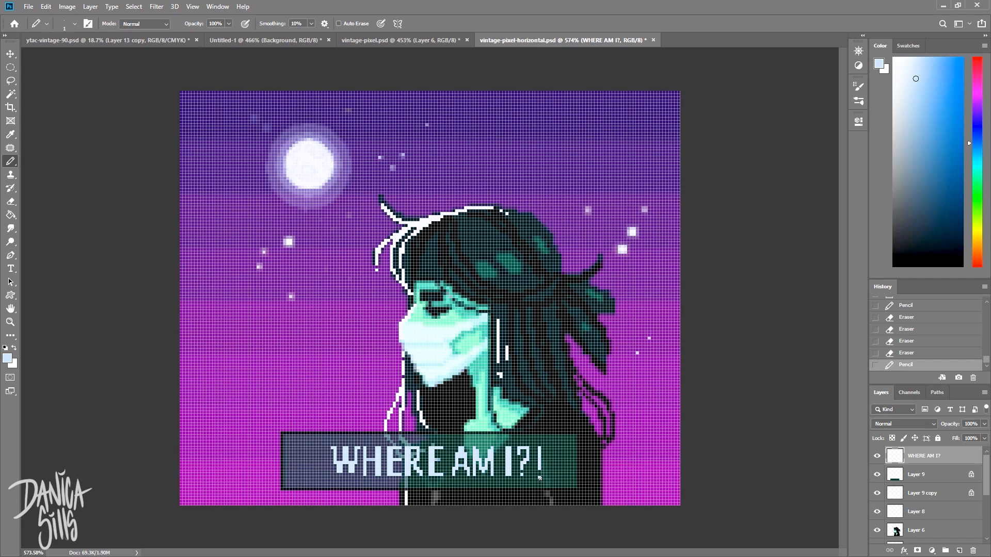
- Erase the exclamation mark from the caption and save the document
key("e")
left_click(540, 472)
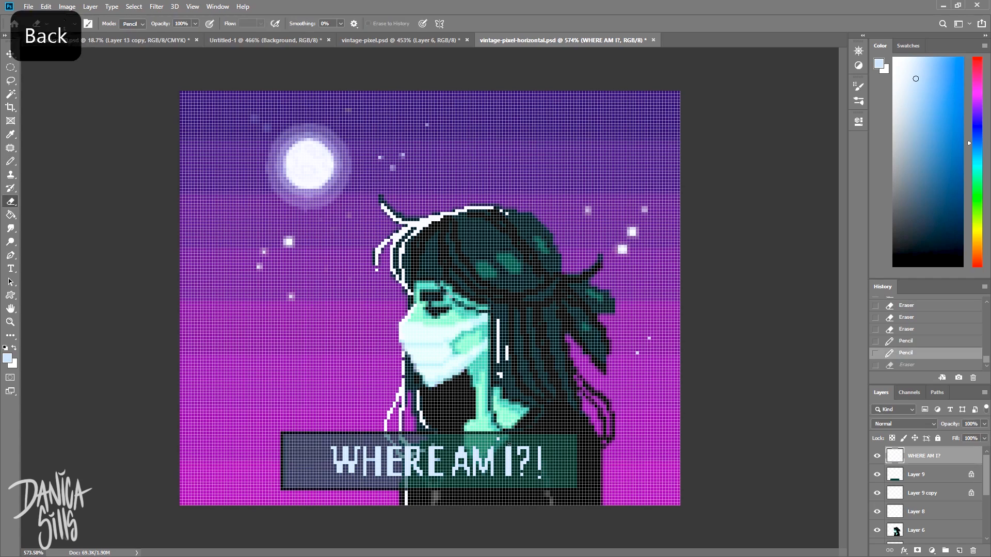
scroll(208, 398, "down", 3)
left_click(486, 379)
key("ctrl+s")
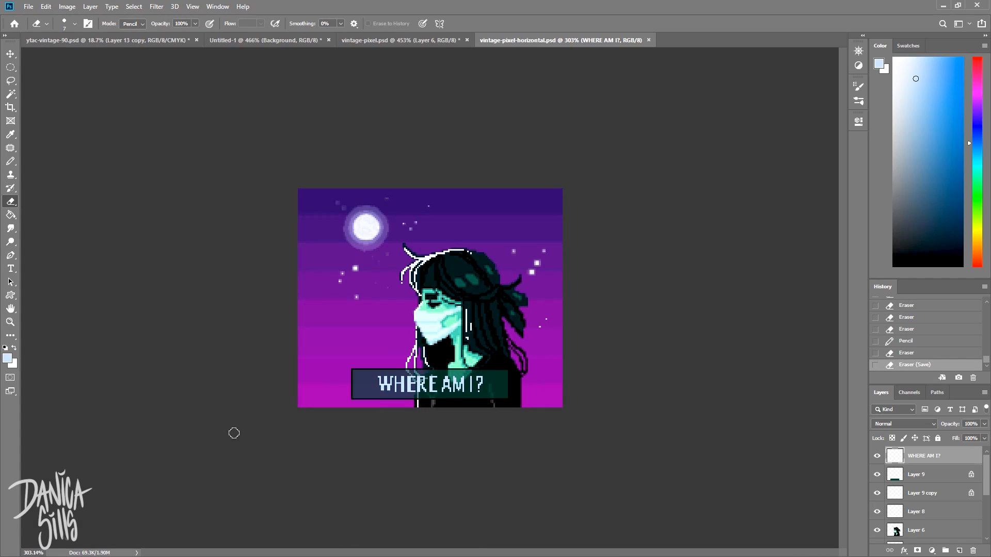
- Lock the transparent pixels of the WHERE AM I? layer and repaint its letters in a stronger sky blue
key("ctrl+plus")
key("b")
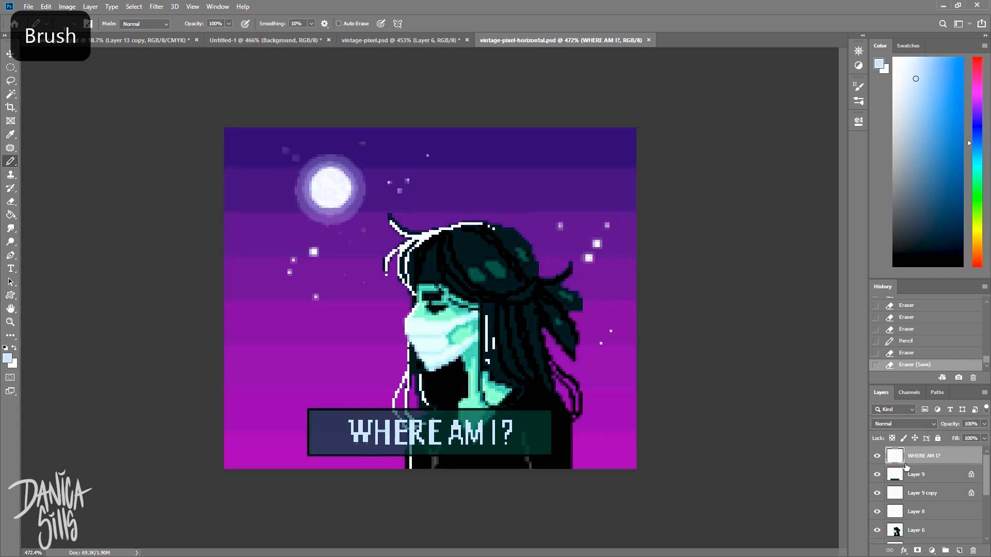
mouse_move(983, 435)
left_mouse_down()
mouse_move(966, 435)
mouse_move(983, 436)
left_mouse_up()
left_click(938, 438)
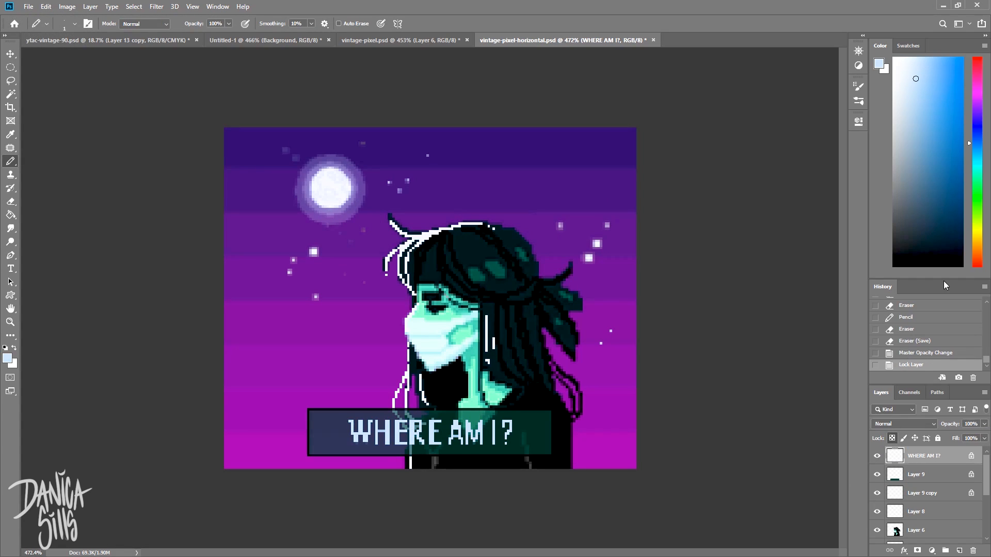
left_click(434, 331, "alt")
left_click(478, 444)
mouse_move(635, 413)
left_mouse_down()
mouse_move(277, 425)
mouse_move(412, 420)
mouse_move(571, 449)
left_mouse_up()
- Repaint the caption box on Layer 9 in dark navy with the Pencil
left_click(919, 474)
left_click(413, 420, "alt")
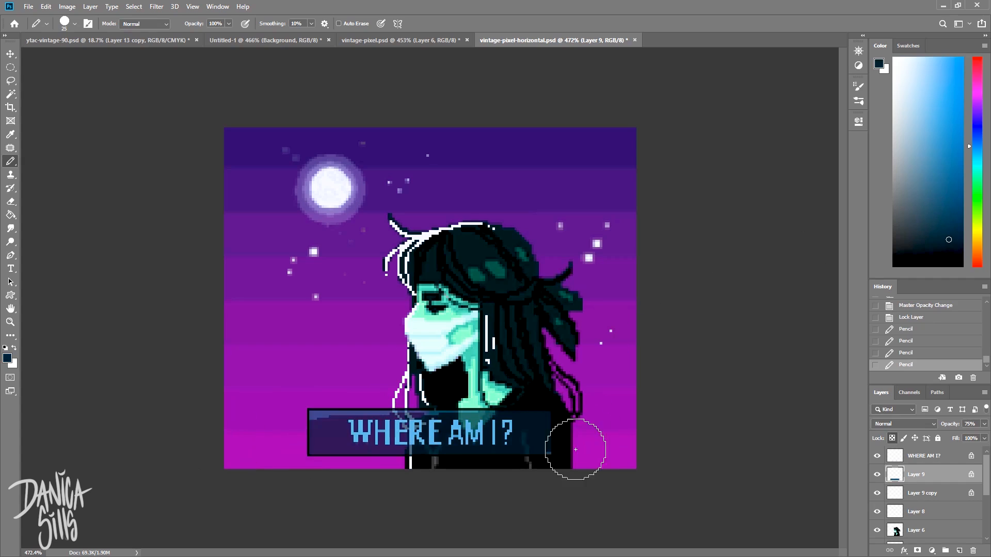
key("ctrl+minus")
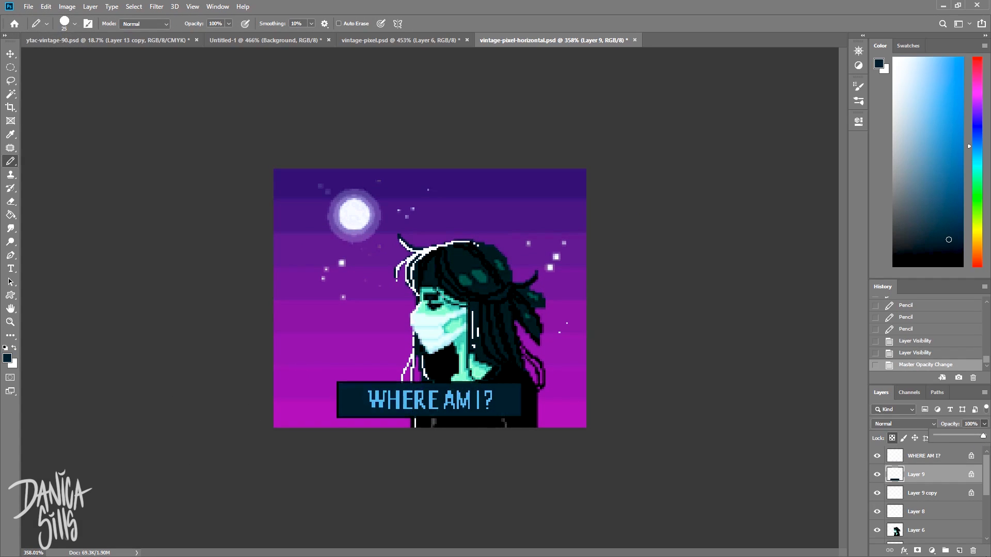
- Undo the caption recolouring back to the state before the text layer was locked
key("ctrl+z")
key("ctrl+z")
key("ctrl+z")
key("ctrl+z")
key("ctrl+z")
key("ctrl+z")
key("ctrl+z")
key("ctrl+z")
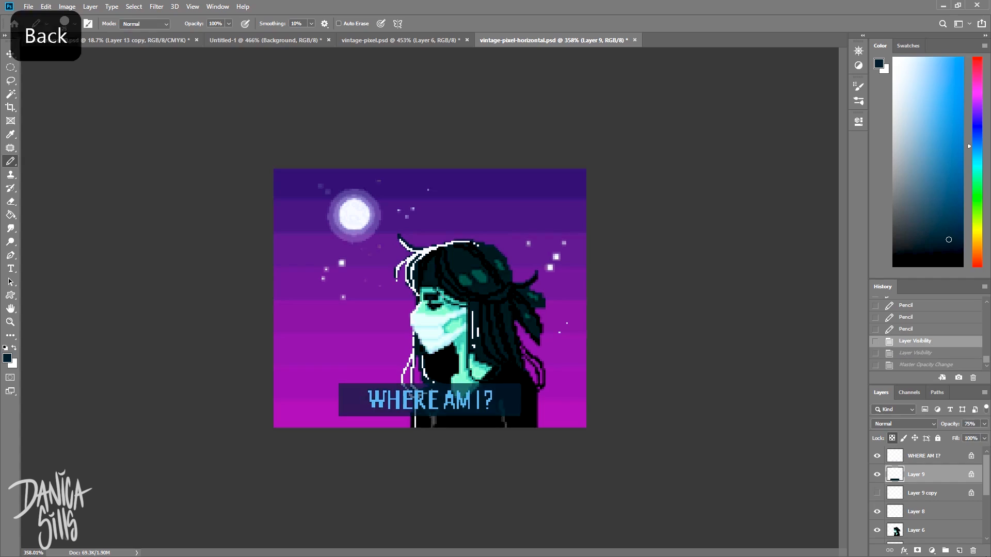
key("ctrl+shift+z")
key("ctrl+shift+z")
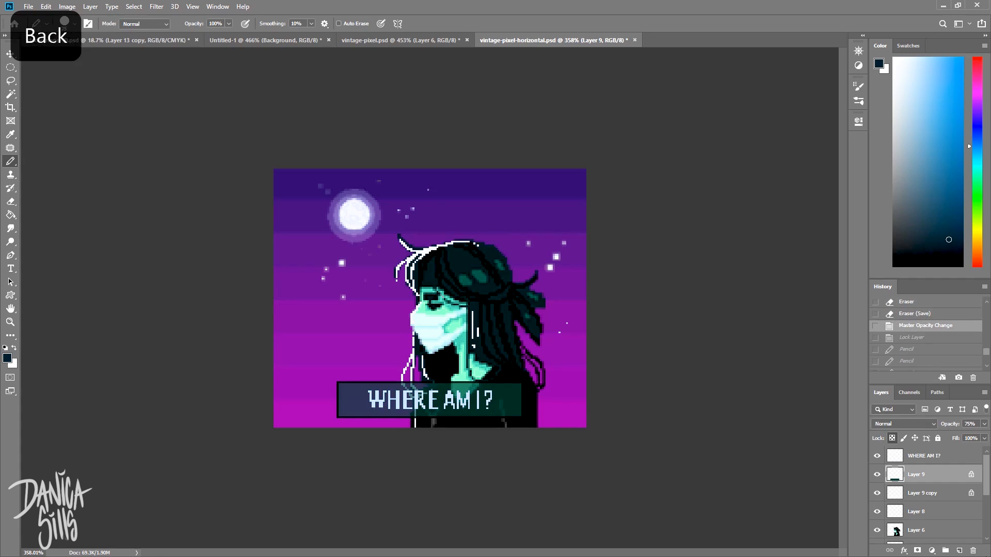
- Toggle the visibility of Layer 8 and the layers further down the stack to check what each one contains
left_click(878, 511)
left_click(877, 511)
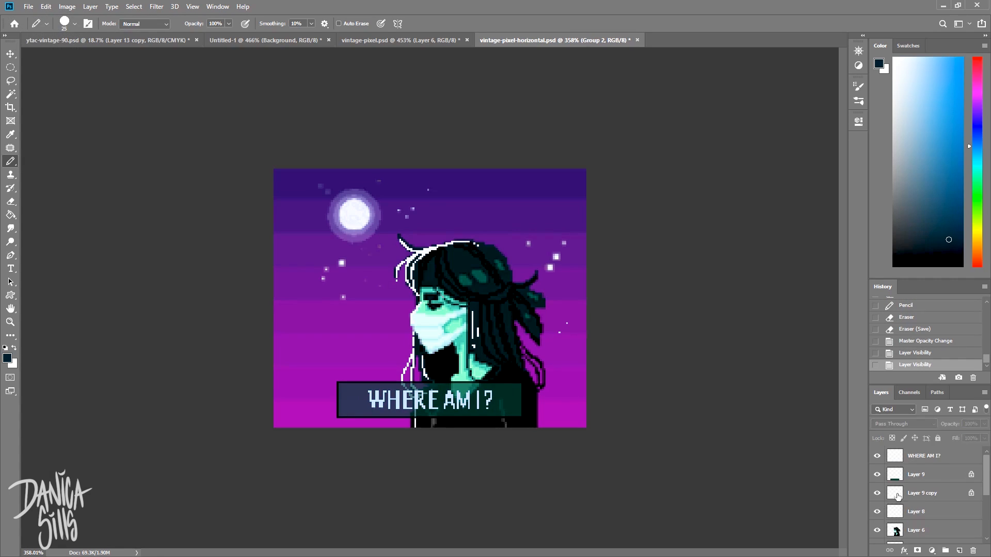
scroll(879, 495, "down", 4)
left_click(879, 495)
left_click(879, 494)
scroll(876, 518, "down", 1)
scroll(877, 514, "up", 3)
- Add a new layer above Group 2 copy, and pencil a thin pale mint ring diagonally across the moon on Group 2 copy
left_click(906, 512)
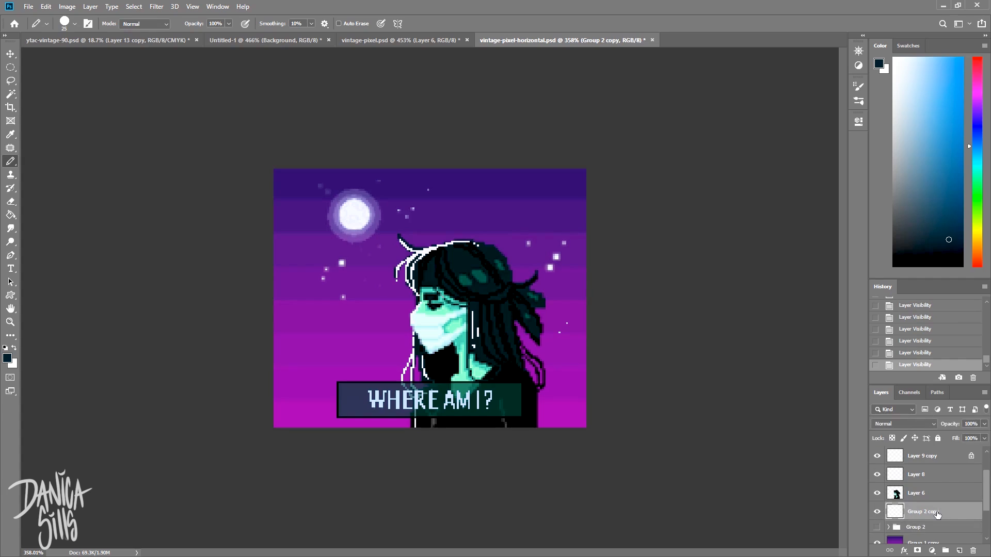
left_click(959, 550)
left_click(942, 530)
left_click(428, 322, "alt")
left_click_drag(322, 253, 395, 185)
left_click(388, 193)
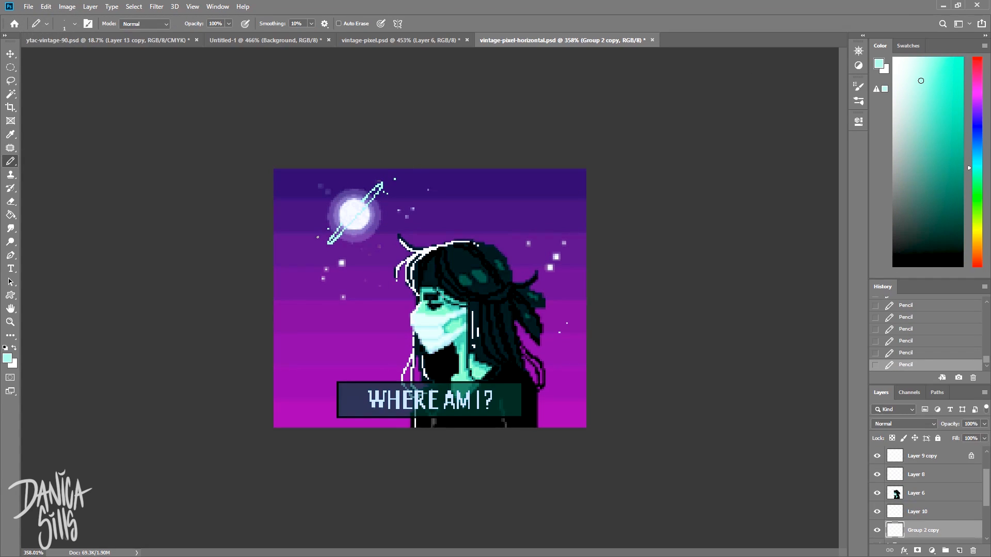
- Clean up pixels around the moon's ring with the Eraser, and undo the last stroke
key("e")
left_click(328, 230)
key("b")
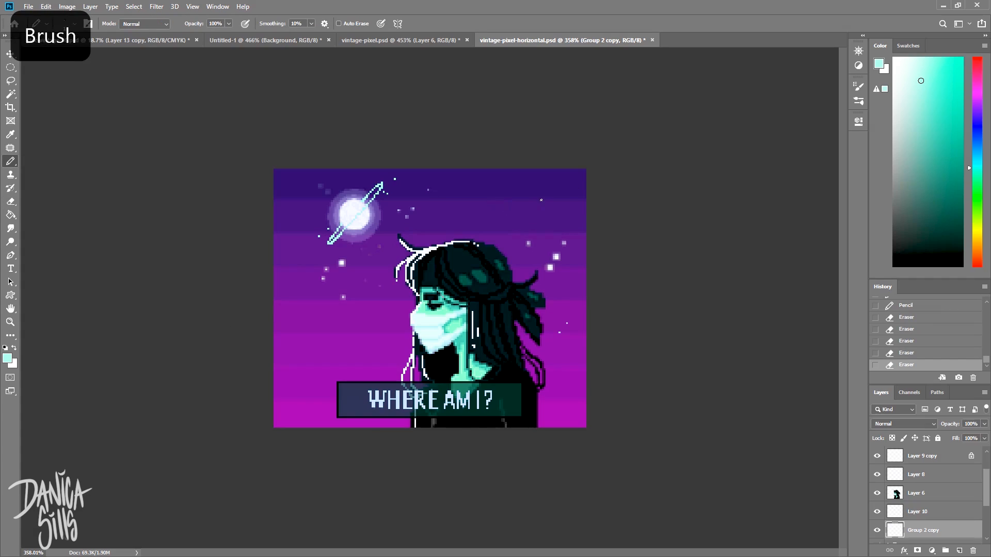
key("ctrl+z")
- Add a new layer and pencil a rough cyan comet in the sky left of the figure's face
left_click(960, 551)
left_click(930, 113)
left_click(977, 157)
key("b")
left_click_drag(338, 330, 384, 311)
mouse_move(337, 331)
left_mouse_down()
mouse_move(381, 311)
mouse_move(356, 323)
left_mouse_up()
key("]")
- Move the comet layer below Group 2 copy and thicken the cyan comet with Pencil strokes
left_click_drag(987, 492, 987, 505)
left_click_drag(924, 494, 924, 521)
key("b")
left_click(342, 329)
key("ctrl+z")
mouse_move(343, 328)
left_mouse_down()
mouse_move(425, 274)
mouse_move(383, 312)
left_mouse_up()
- Erase the comet's edges to shape it into a tapered teardrop
key("e")
left_click(345, 316)
left_click(387, 306)
key("[")
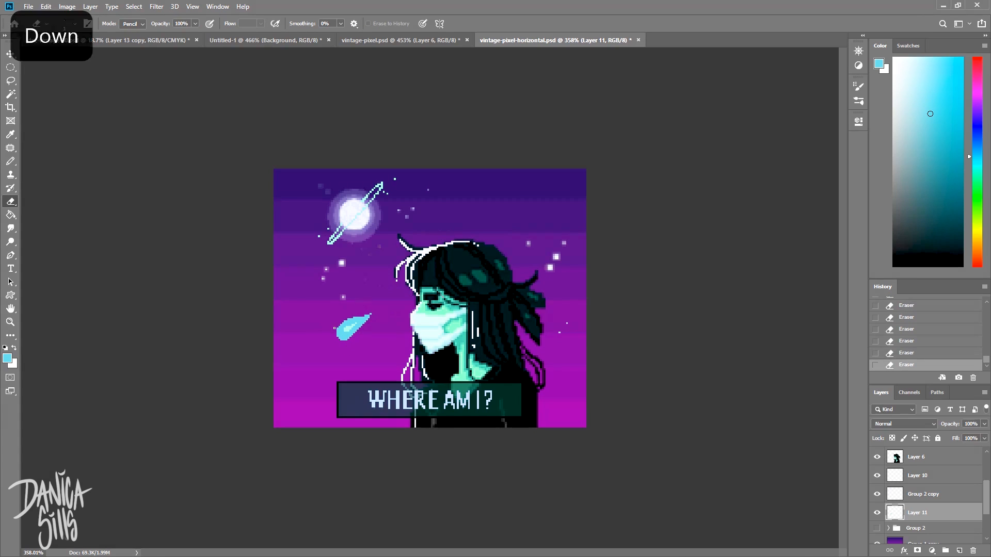
left_click(342, 338)
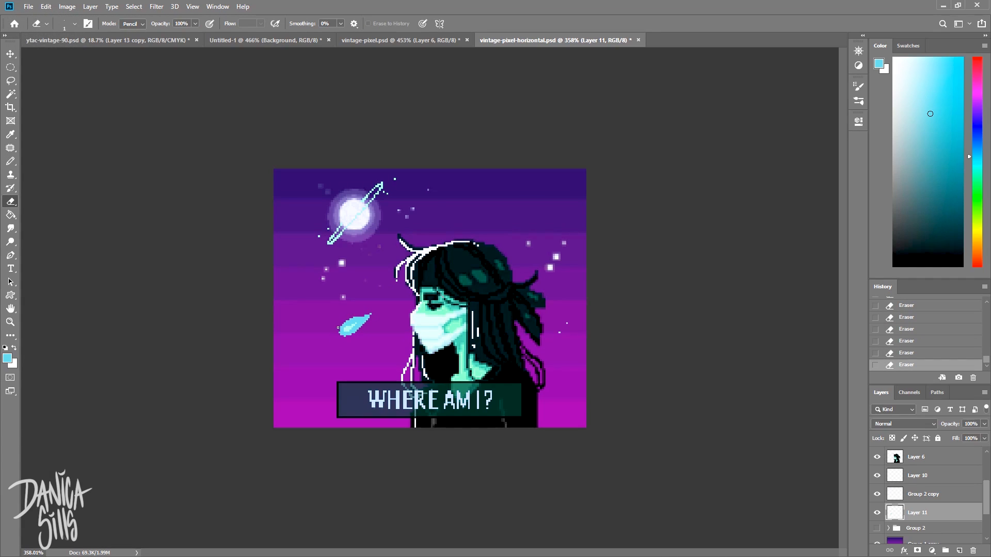
- Pencil a thin one-pixel tail extending from the comet toward the figure's hair, and undo the last stroke
key("b")
key("ctrl+z")
key("[")
left_click_drag(371, 314, 382, 307)
left_click(389, 302)
key("ctrl+z")
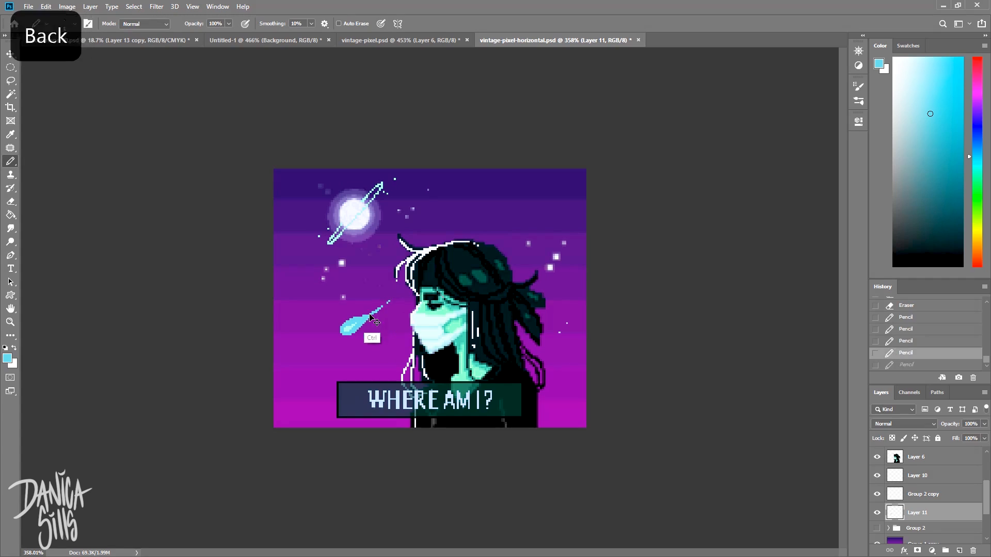
- Trim the comet's head and tail with the Eraser, and pencil separate trailing pixels beyond the tail
key("e")
left_click(340, 325)
left_click(379, 299)
key("b")
left_click(399, 296)
left_click(405, 292)
- Try a dashed cyan streak above the back of the figure's head, and undo strokes
mouse_move(492, 231)
left_mouse_down()
mouse_move(500, 226)
mouse_move(484, 238)
mouse_move(500, 226)
left_mouse_up()
key("ctrl+z")
key("ctrl+z")
key("ctrl+z")
key("ctrl+z")
key("ctrl+z")
key("ctrl+z")
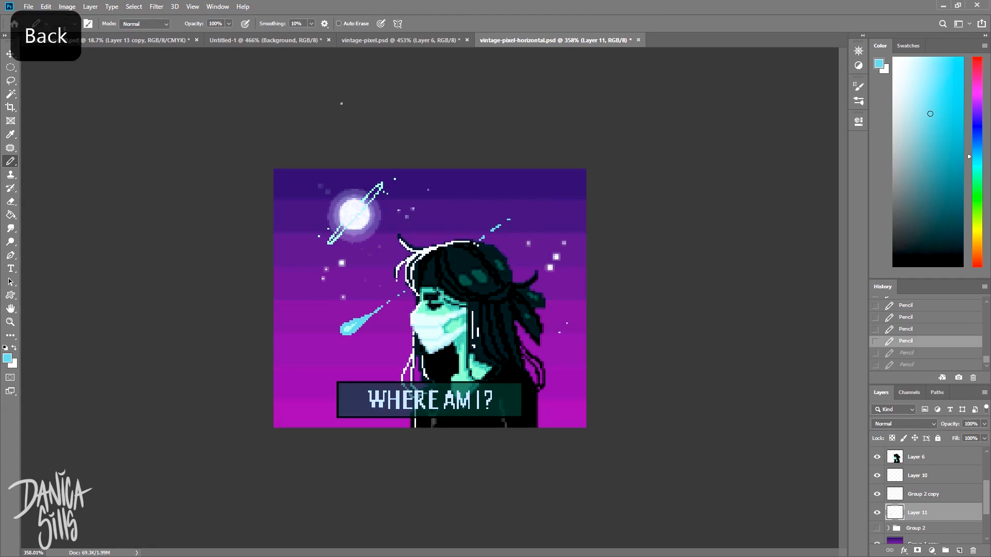
- Try extra Pencil strokes around the comet's head, and undo them
key("b")
left_click_drag(343, 341, 362, 339)
mouse_move(364, 336)
left_mouse_down()
mouse_move(376, 328)
mouse_move(332, 322)
left_mouse_up()
key("ctrl+z")
mouse_move(346, 342)
left_mouse_down()
mouse_move(350, 268)
mouse_move(381, 323)
mouse_move(358, 305)
left_mouse_up()
key("ctrl+z")
key("ctrl+z")
key("ctrl+z")
key("ctrl+z")
key("ctrl+z")
- Merge the comet's Layer 11 with Group 2 copy
key("i")
left_click(918, 495, "ctrl")
key("l")
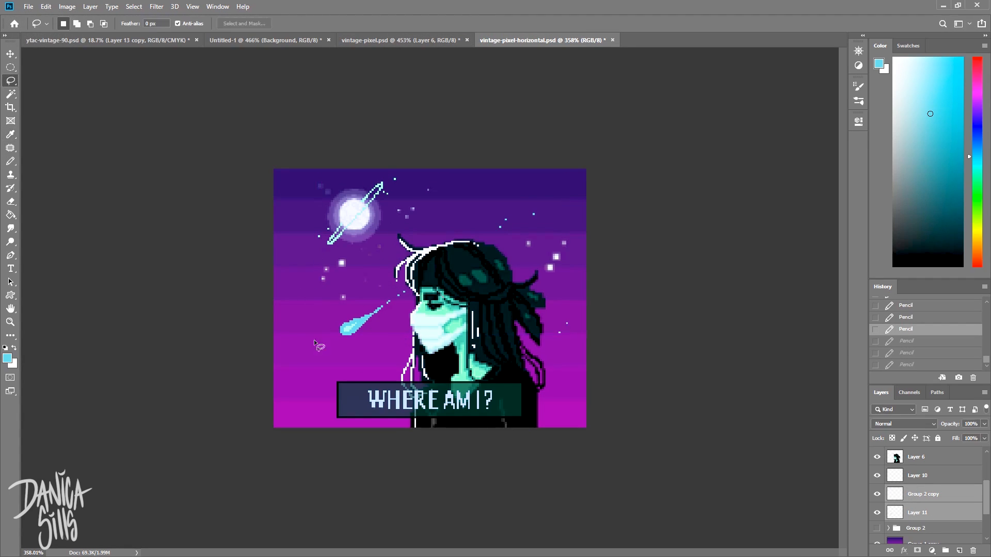
right_click(939, 497)
left_click(881, 354)
- Lasso the comet, move it to the upper-right sky above the figure, and rotate it to a steeper angle
left_click_drag(335, 356, 333, 348)
key("ctrl+t")
left_click_drag(364, 318, 526, 220)
mouse_move(458, 161)
left_mouse_down()
mouse_move(452, 170)
mouse_move(548, 171)
left_mouse_up()
key("Return")
key("ctrl+d")
- Pencil the rough shape of a second comet left of the figure, and trim stray pixels with the Eraser
key("b")
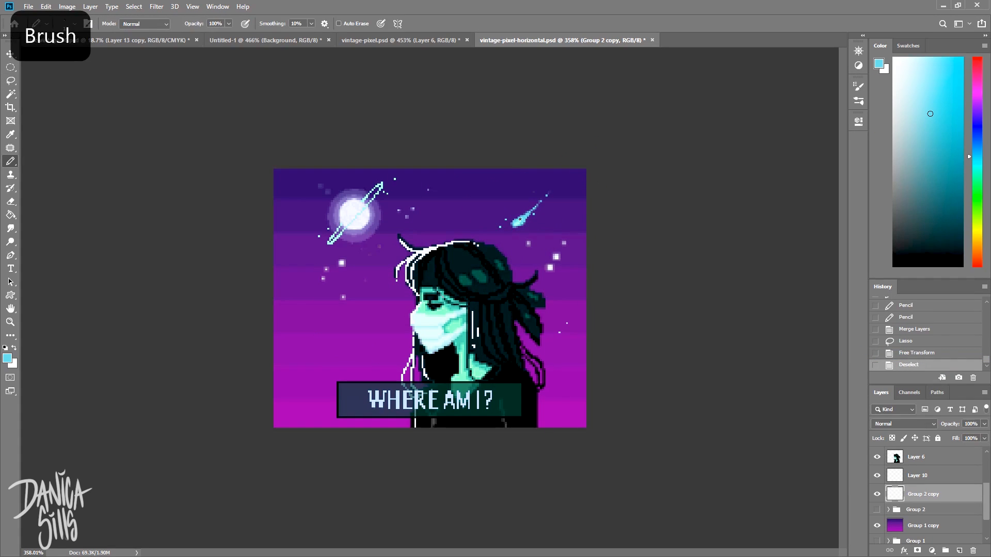
key("ctrl+z")
left_click(546, 222)
left_click_drag(343, 338, 362, 324)
key("e")
left_click(549, 221)
left_click(356, 330)
left_click(358, 329)
- Sample the first comet's cyan, fill out the second comet's body, and add trailing pixels behind it
key("i")
left_click(520, 222)
key("b")
mouse_move(363, 328)
left_mouse_down()
mouse_move(342, 341)
mouse_move(367, 320)
left_mouse_up()
left_click_drag(346, 340, 362, 321)
key("e")
key("b")
left_click(372, 314)
left_click(376, 311)
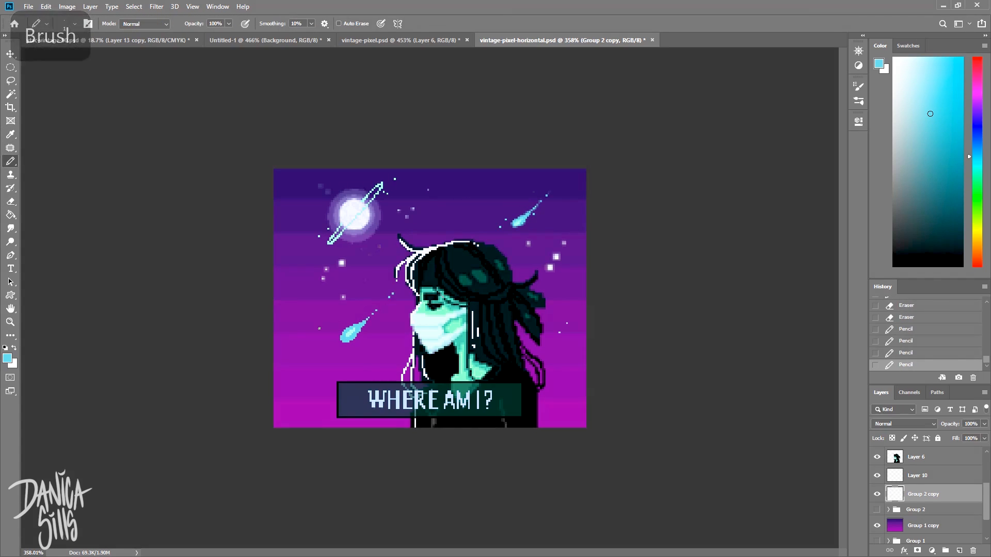
- Pencil more trail pixels beyond the second comet, then draw a small third comet beside it, trimming its shape with the Eraser
left_click(389, 298)
left_click(392, 294)
left_click_drag(377, 360, 390, 347)
key("e")
left_click(376, 365)
left_click(380, 356)
left_click(386, 351)
left_click(377, 362)
key("b")
left_click(400, 336)
- Lasso the small third comet, reposition it on the far side of the second comet with Free Transform, and deselect it
key("l")
mouse_move(384, 370)
left_mouse_down()
mouse_move(351, 384)
mouse_move(278, 309)
left_mouse_up()
key("ctrl+t")
key("Return")
key("ctrl+d")
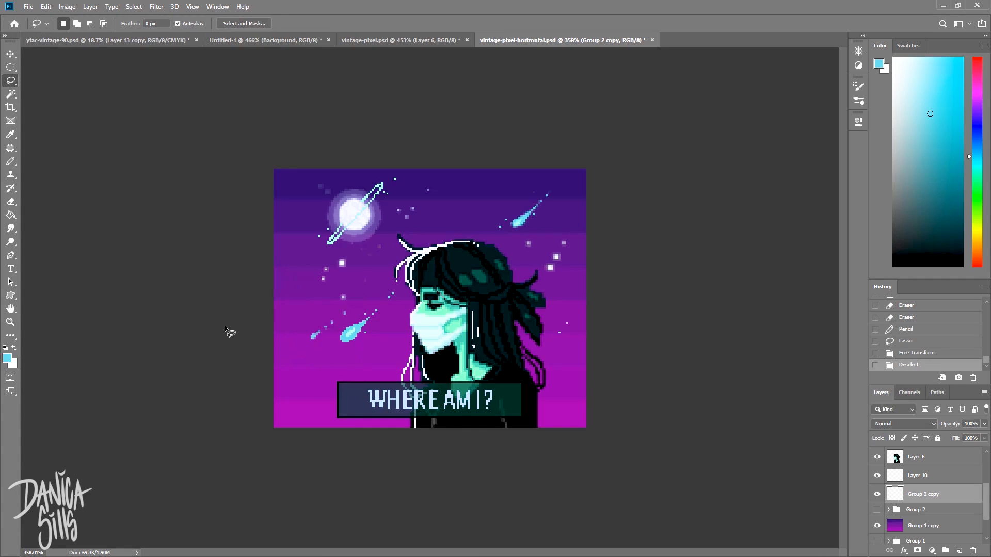
- Try recolouring the moon's ring purple with a large Pencil on Group 2 copy with its transparent pixels locked, and undo the stroke
key("b")
left_click(943, 195)
key("bracketright")
key("bracketright")
key("bracketright")
key("bracketright")
key("bracketright")
key("bracketright")
key("bracketright")
key("bracketright")
key("bracketright")
key("bracketright")
key("bracketright")
key("bracketright")
left_click(977, 104)
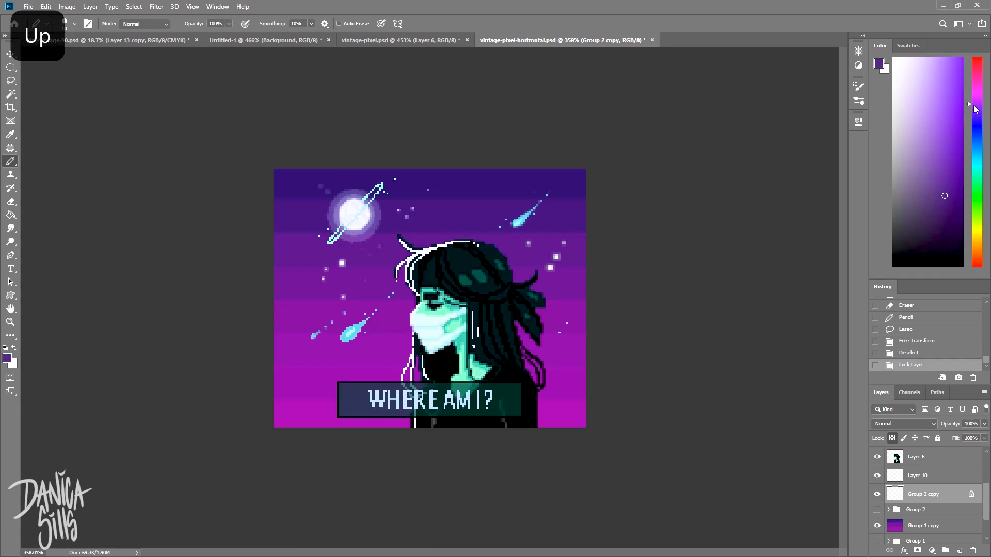
left_click_drag(338, 235, 371, 186)
key("ctrl+z")
- Sample the ring's mint colour, erase pixels around both tips of the moon's ring, and undo the last erased pixel
key("z")
left_click_drag(222, 248, 299, 247)
key("b")
left_click(311, 86, "alt")
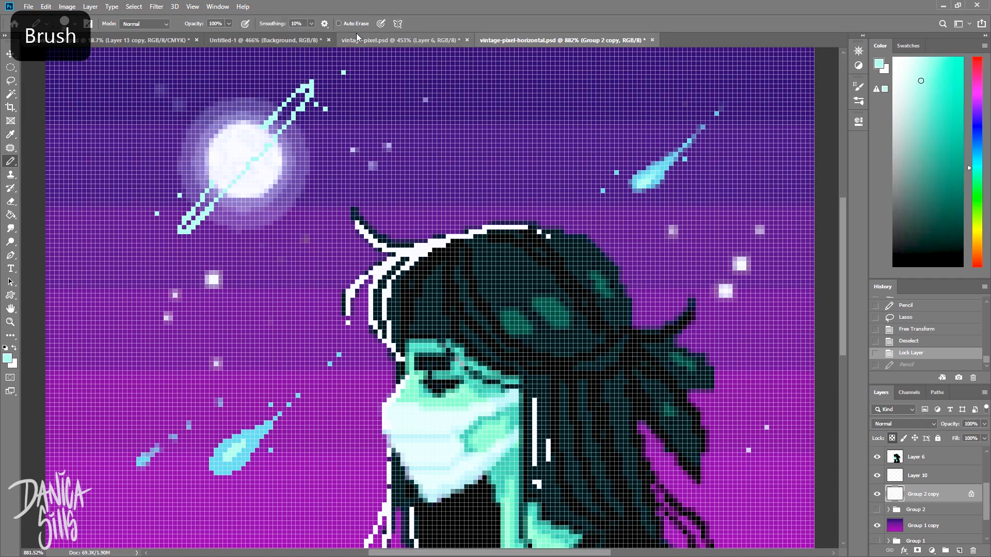
key("e")
left_click(312, 82)
left_click(168, 229)
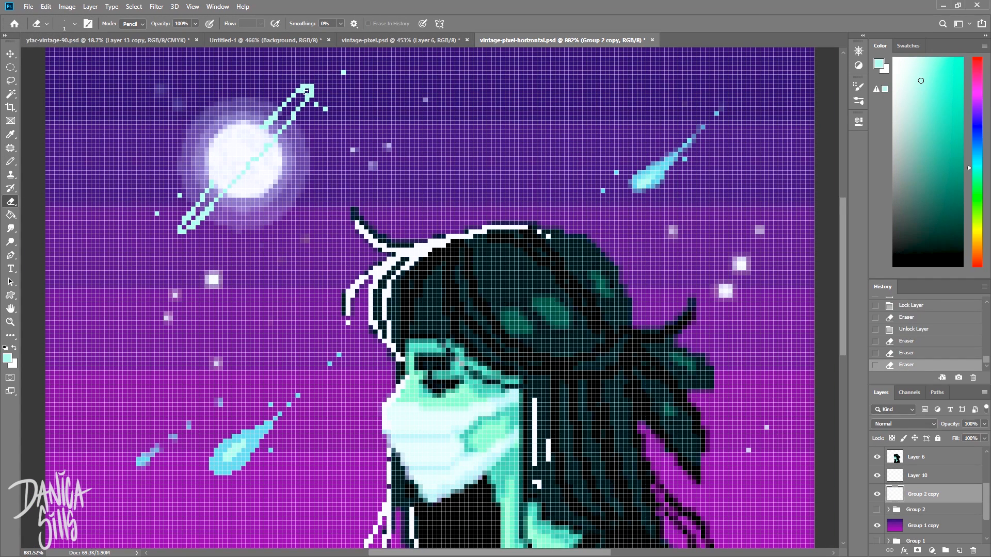
key("ctrl+z")
- Sample the moon's near-white and use a 1 px Pencil to touch up the lower-left edge where the ring crosses it
key("i")
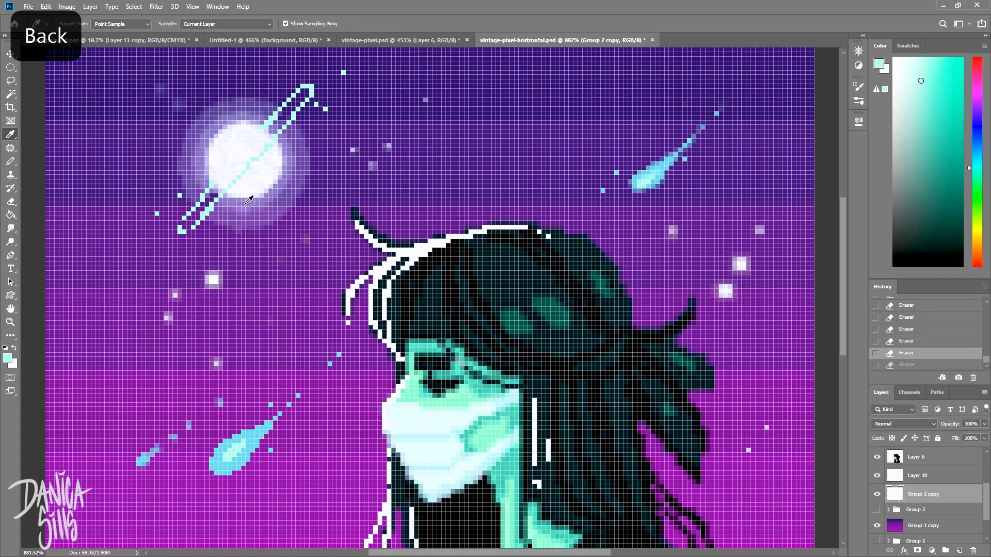
left_click(249, 195)
key("b")
key("bracketleft")
key("bracketleft")
key("bracketleft")
key("bracketleft")
key("bracketleft")
key("bracketleft")
key("bracketleft")
key("bracketleft")
key("bracketleft")
key("bracketleft")
key("bracketleft")
key("bracketleft")
left_click(210, 196)
key("ctrl+z")
left_click(210, 199)
key("ctrl+z")
key("ctrl+z")
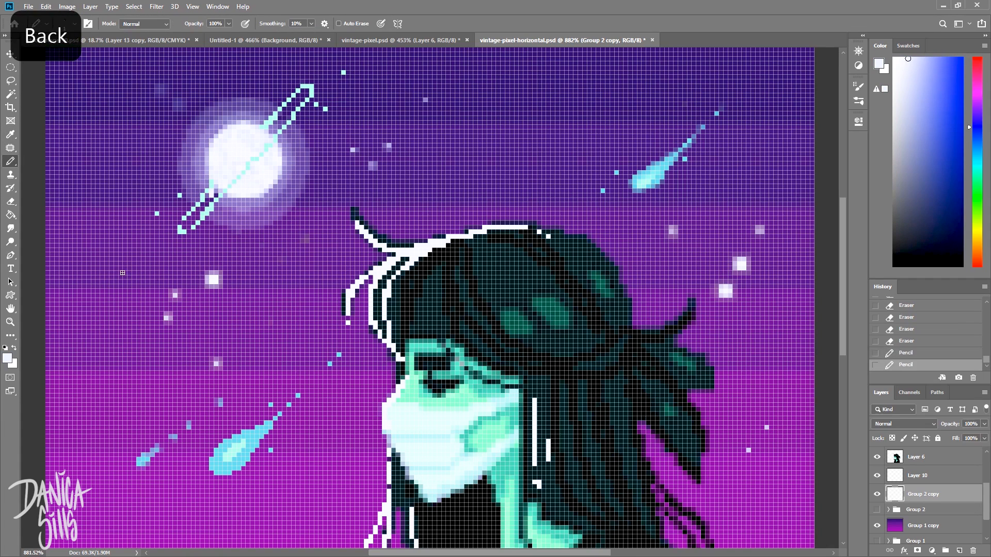
- Compare the moon's ring edits by undoing and redoing them, and leave the last Pencil marks undone
key("z")
scroll(290, 277, "down", 5)
scroll(290, 277, "up", 3)
key("ctrl+z")
key("ctrl+z")
key("ctrl+z")
key("ctrl+shift+z")
key("ctrl+shift+z")
key("ctrl+shift+z")
key("ctrl+shift+z")
key("ctrl+shift+z")
key("b")
key("ctrl+z")
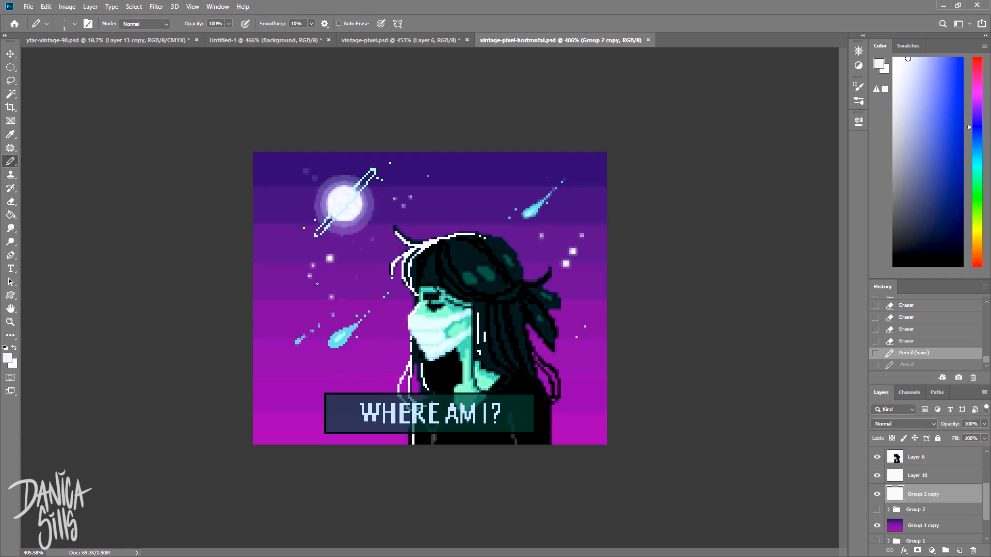
key("ctrl+z")
- Create a layer above Group 1 copy and Pencil faint star pixels in a sampled magenta across the lower sky
left_click(930, 525)
left_click(953, 551)
left_click(578, 361, "alt")
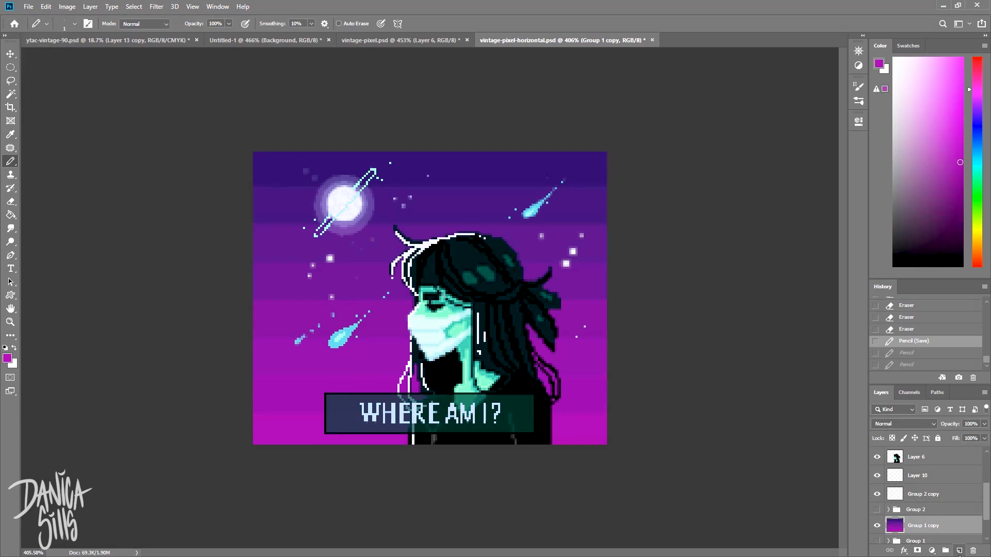
left_click(577, 337)
left_click(567, 377)
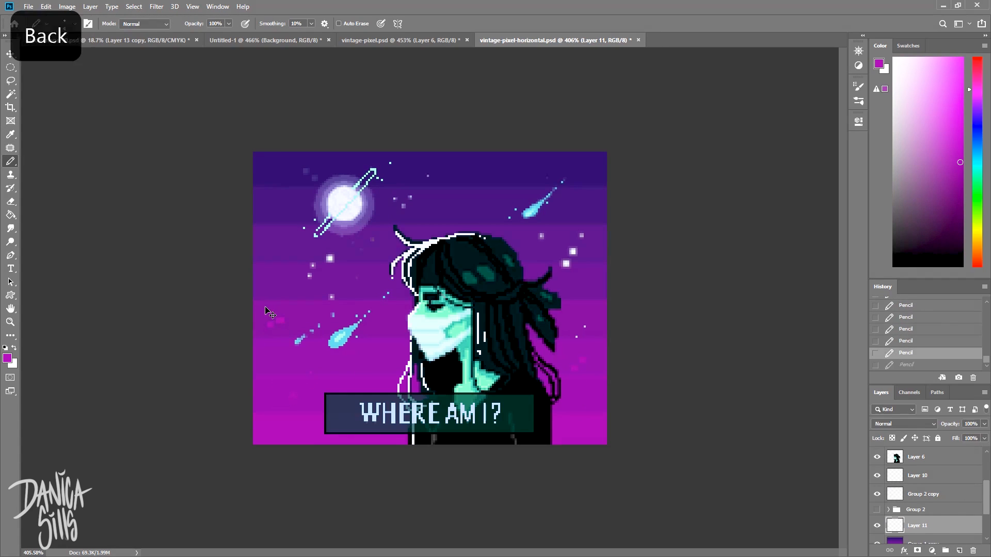
- Add more faint stars beside the figure and in the upper sky on Layer 11, using purples sampled from the background bands
left_click(281, 320)
left_click(597, 313)
key("BackSpace")
key("BackSpace")
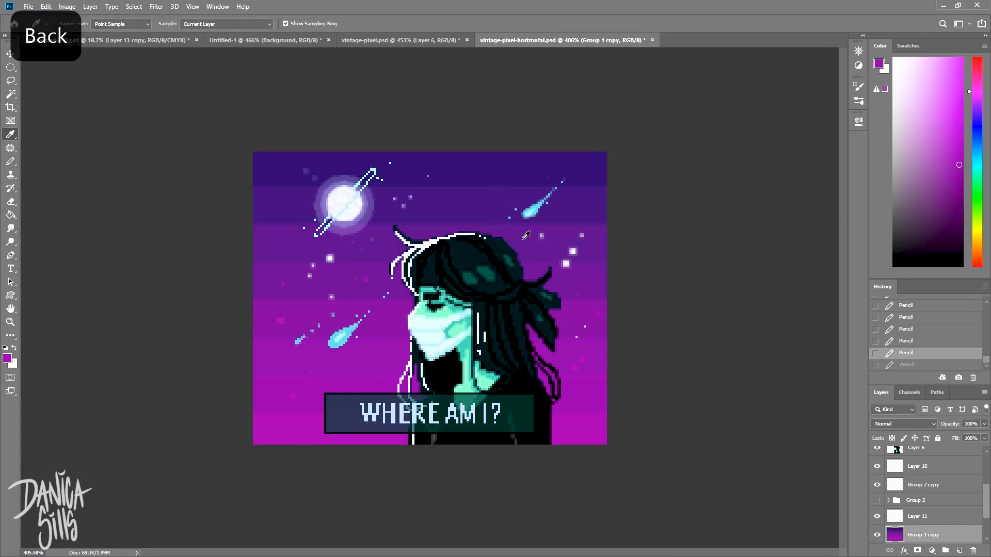
left_click(464, 220, "alt")
key("e")
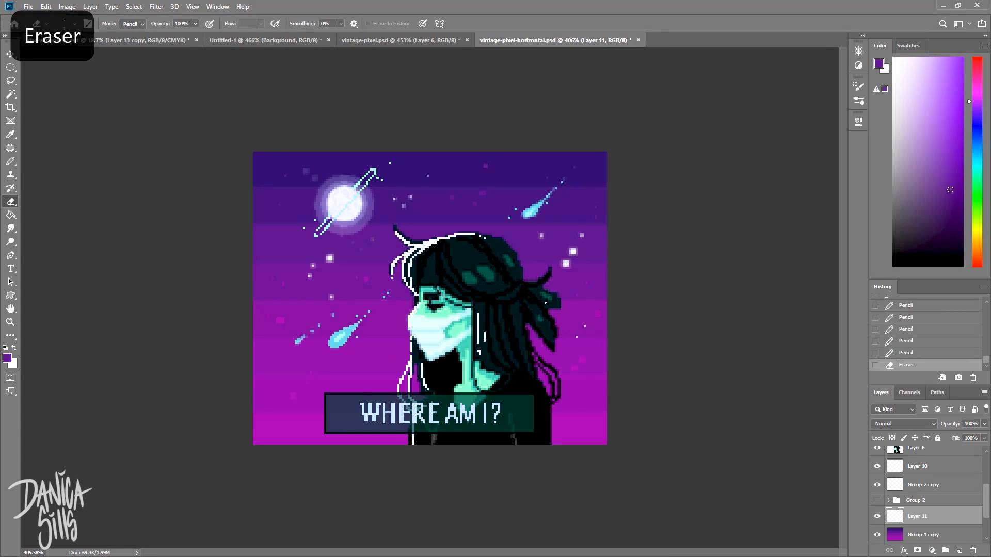
- Toggle Group 2 copy's visibility to identify its contents, select it, and undo the trial erasing
left_click(877, 485)
left_click(877, 485)
left_click(921, 484)
key("ctrl+z")
key("ctrl+z")
key("ctrl+alt+z")
key("ctrl+alt+z")
key("ctrl+alt+z")
left_click(877, 484)
- Lock Group 2 copy's transparent pixels and recolour the white stars light purple with a large Pencil
left_click(892, 438)
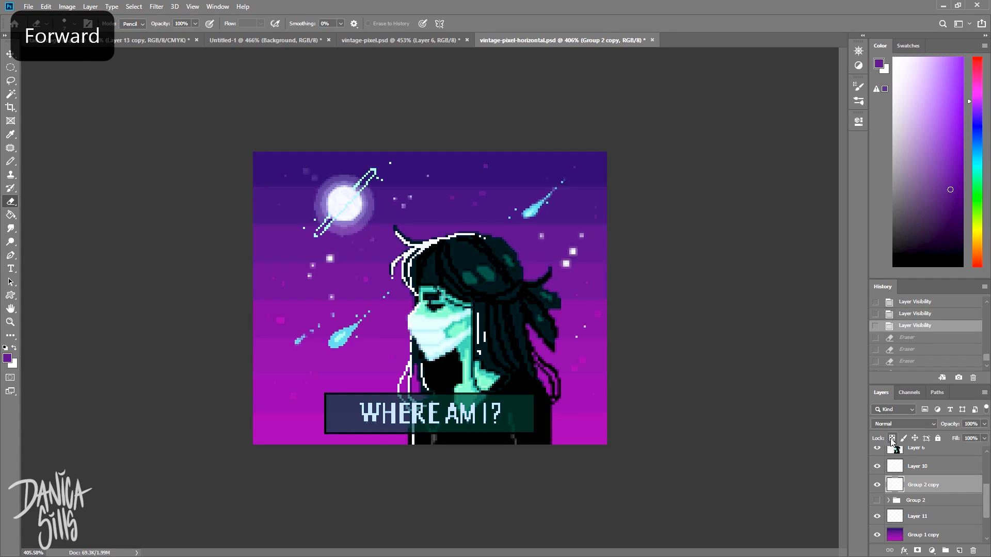
key("b")
left_click_drag(567, 321, 523, 375)
left_click_drag(543, 243, 521, 222)
left_click_drag(460, 168, 326, 287)
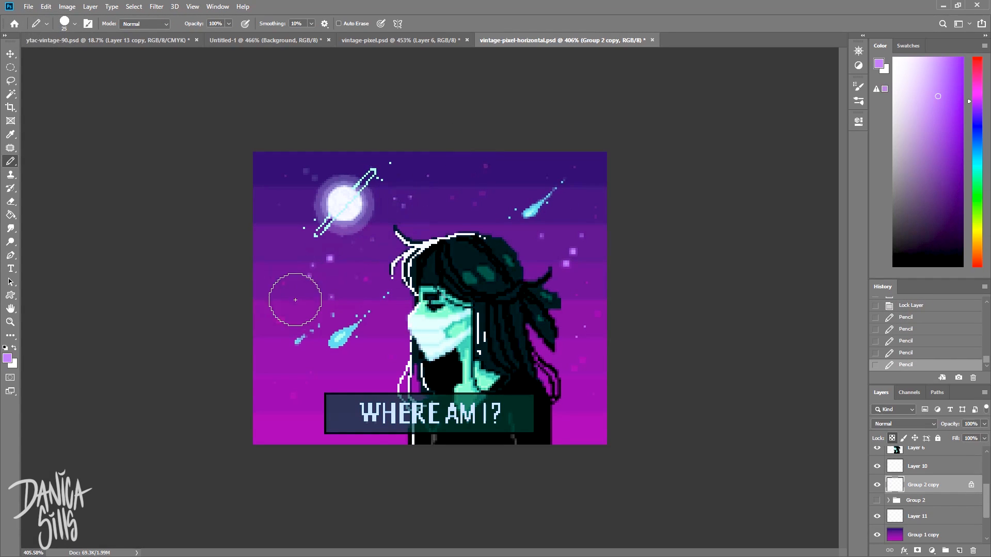
- Lock the WHERE AM I? layer's transparent pixels, paint its lettering black, and repaint the caption box on Layer 9
scroll(938, 480, "up", 3)
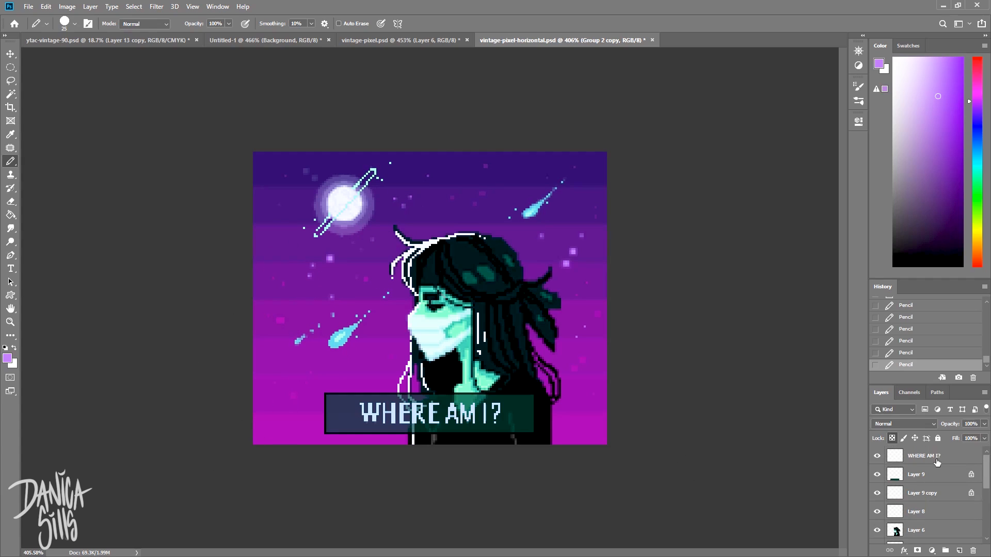
left_click(936, 458)
left_click(892, 438)
left_click(894, 266)
left_click_drag(489, 411, 372, 414)
left_click(921, 475)
left_click_drag(509, 410, 532, 436)
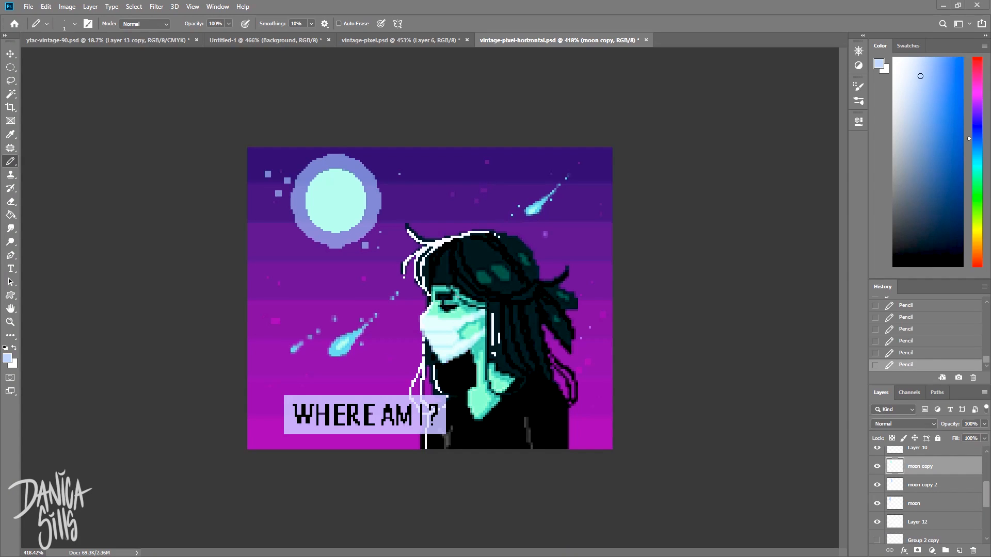
- Erase thin lines outlining a wedge-shaped crack in the lower right of the moon on the moon copy layer
key("e")
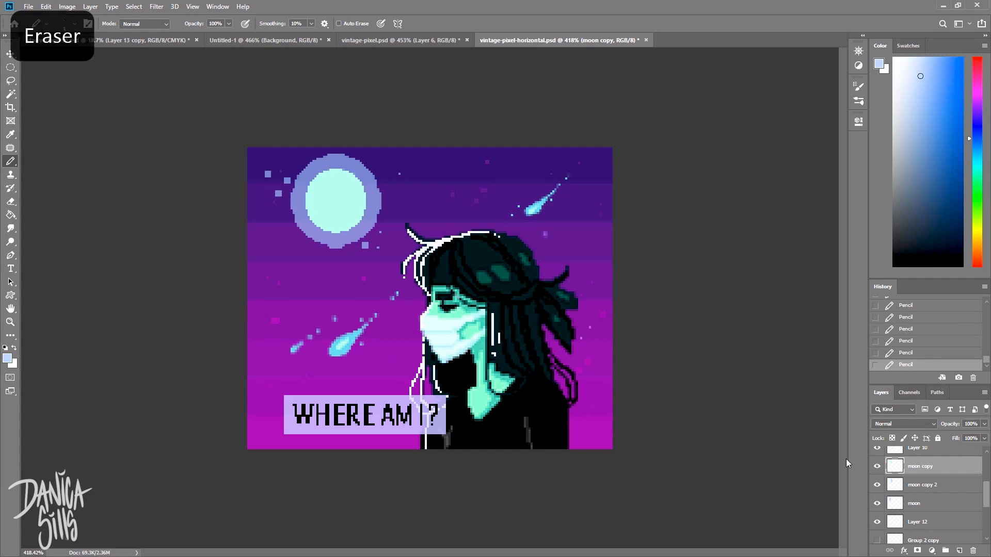
left_click(337, 216)
left_click(338, 226)
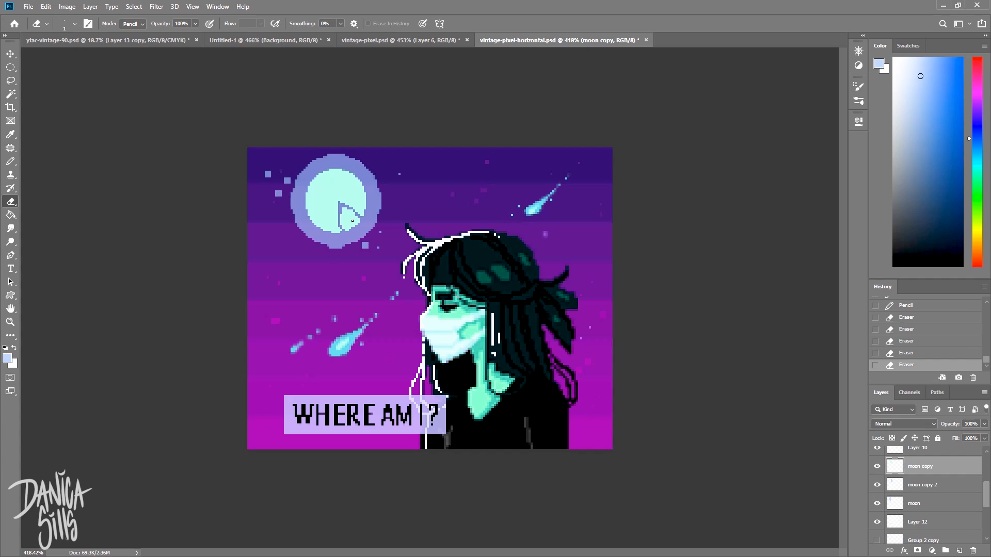
- Lasso the cracked wedge of the moon, nudge it away from the moon's centre with Free Transform, and deselect it
key("l")
key("ctrl+plus")
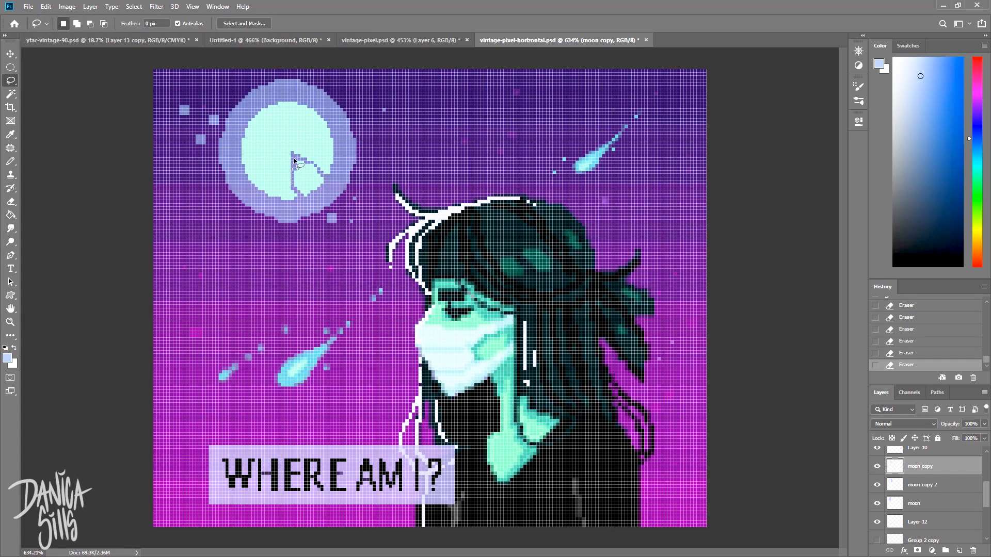
key("ctrl+t")
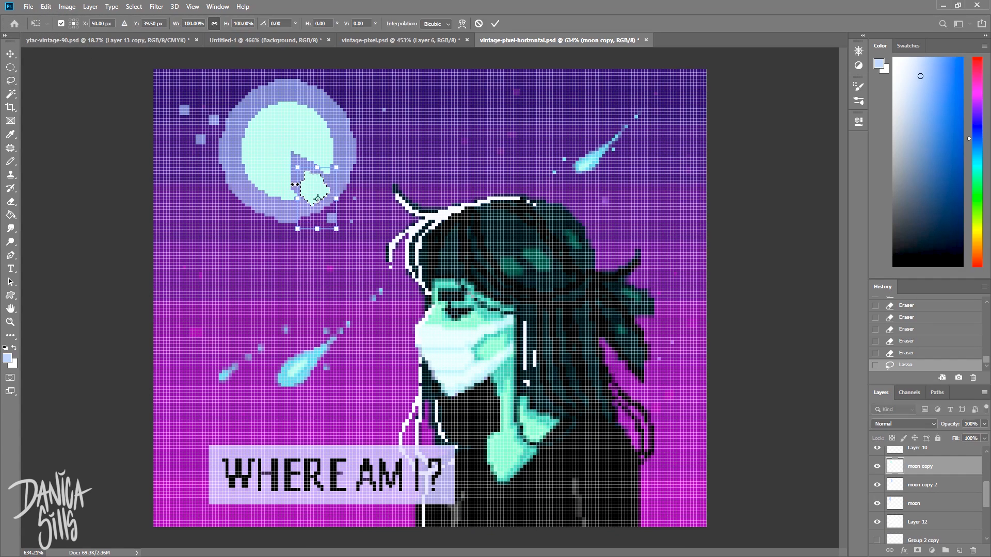
key("Return")
key("ctrl+d")
- Sample the moon's mint colour to touch up the wedge's edge, and erase another crack across the moon's upper half
key("b")
left_click(320, 155, "alt")
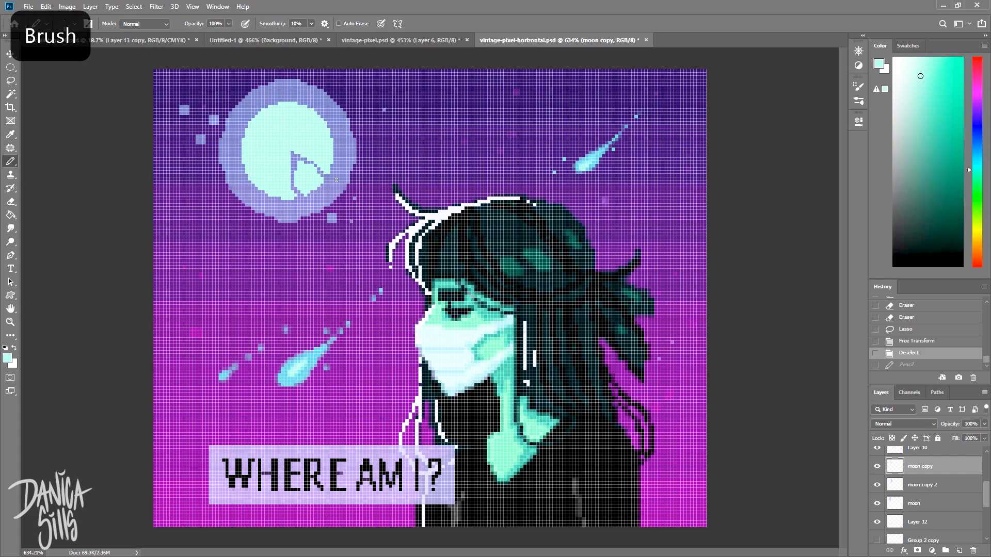
left_click(334, 180)
key("e")
mouse_move(330, 136)
left_mouse_down()
mouse_move(299, 155)
mouse_move(257, 117)
mouse_move(274, 130)
left_mouse_up()
key("z")
left_click_drag(227, 299, 178, 307)
- Pencil small moon fragments beside and below the moon in varying brush sizes, undoing the misplaced marks
key("b")
left_click(345, 179)
key("]")
key("]")
left_click(355, 245)
key("[")
key("[")
left_click(352, 239)
key("ctrl+z")
left_click_drag(335, 267, 331, 267)
left_click_drag(330, 275, 327, 276)
key("ctrl+z")
- Erase further cracks through the moon's lower-right area and undo the last mark
key("e")
mouse_move(361, 197)
left_mouse_down()
mouse_move(325, 224)
mouse_move(318, 204)
mouse_move(330, 221)
left_mouse_up()
left_click(353, 200)
left_click(338, 184)
key("b")
key("ctrl+z")
- Pick a light cyan and Pencil shaded patches over the moon's cracked surface on the moon copy layer
key("i")
left_click(331, 203)
key("b")
left_click(977, 162)
left_click(927, 109)
mouse_move(311, 202)
left_mouse_down()
mouse_move(325, 233)
mouse_move(351, 207)
left_mouse_up()
left_click(328, 231)
left_click_drag(354, 197, 361, 196)
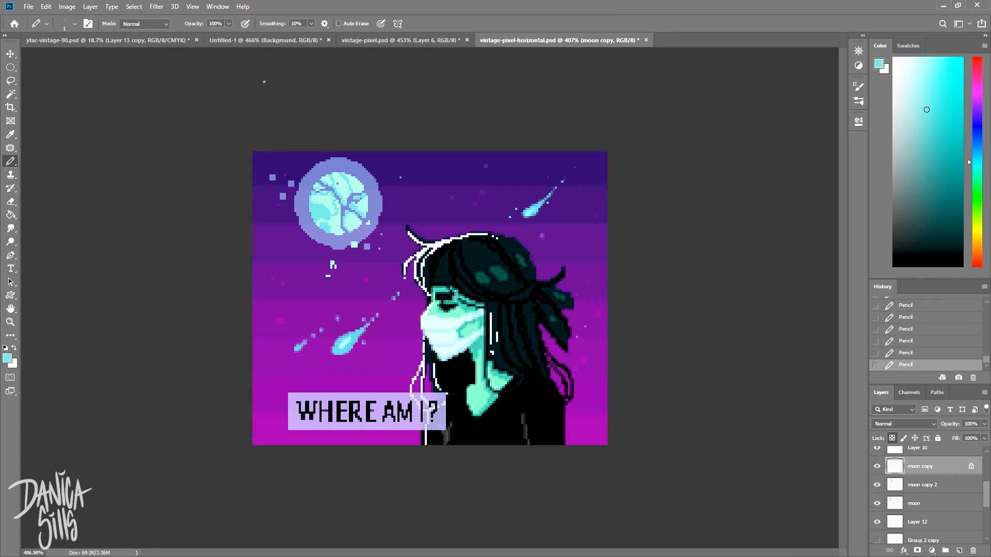
- Undo the last shading marks on the moon and retry the shading with an enlarged Pencil brush
key("ctrl+z")
left_click_drag(328, 217, 340, 230)
key("ctrl+z")
key("ctrl+z")
key("]")
key("]")
key("]")
key("ctrl+z")
- Lower the moon layer's opacity and merge it with the moon copy 2 layer
left_click(877, 486)
left_click(876, 489)
left_click(937, 487)
left_click(940, 502)
left_click_drag(985, 425, 958, 436)
left_click(939, 490, "shift")
right_click(938, 492)
left_click(863, 366)
- Duplicate the merged moon glow layer and scale the copy up around the moon as a wider outer halo
left_click_drag(949, 490, 959, 550)
key("ctrl+t")
left_click_drag(269, 158, 252, 145)
left_click_drag(280, 190, 286, 194)
left_click_drag(256, 149, 237, 135)
mouse_move(270, 189)
left_mouse_down()
mouse_move(279, 199)
mouse_move(263, 150)
left_mouse_up()
key("Return")
- Erase stray pixels at the lower-right edge of the moon's halo and lower the wider halo's opacity
key("e")
left_click(392, 245)
left_click(374, 260)
left_click(985, 425)
left_click_drag(947, 439, 944, 435)
left_click(923, 504)
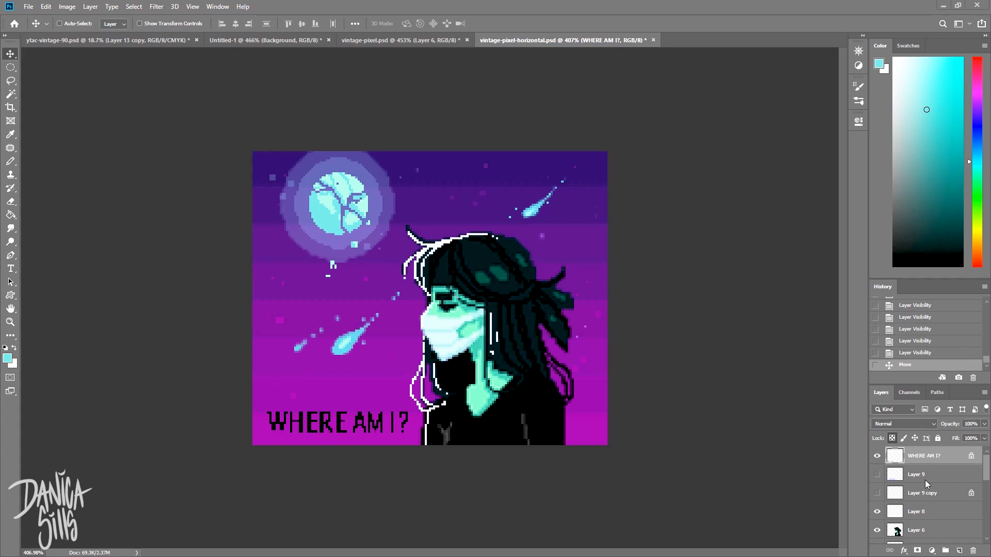
- Erase parts of the white hair outlines in front of the face on Layer 8
left_click(919, 511)
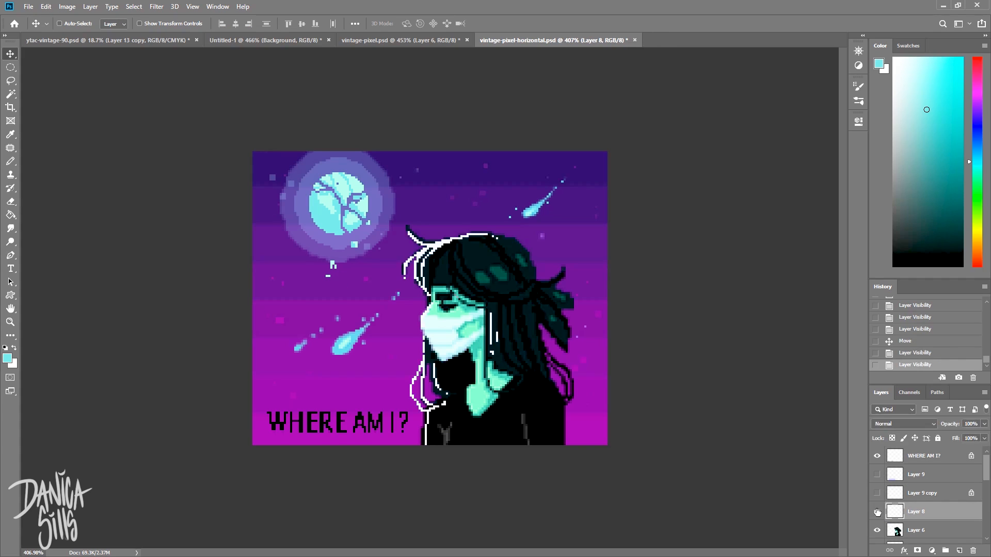
key("e")
left_click(425, 302)
left_click(422, 283)
left_click(418, 272)
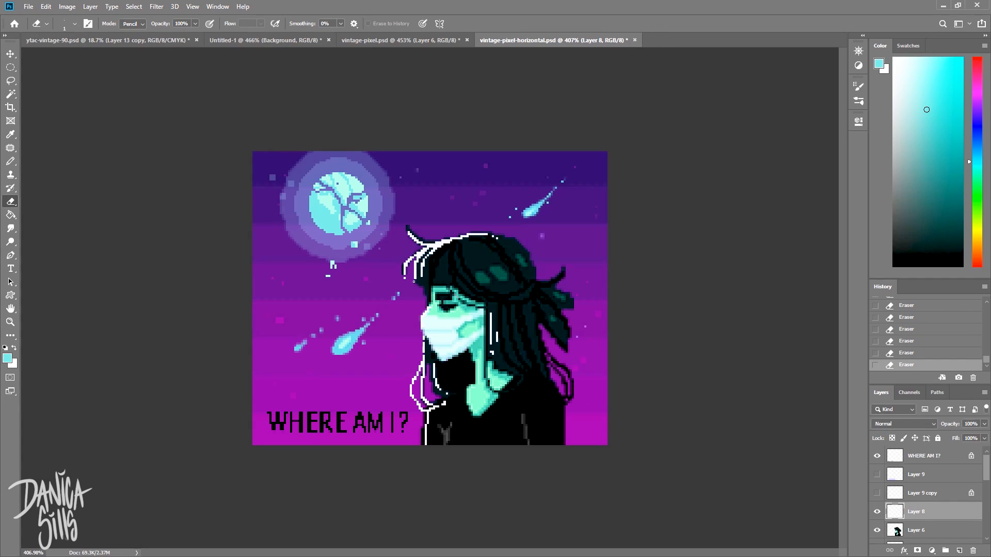
- Undo the excess erasures on Layer 8's hair outlines, stepping back and forth through the history to compare
key("ctrl+z")
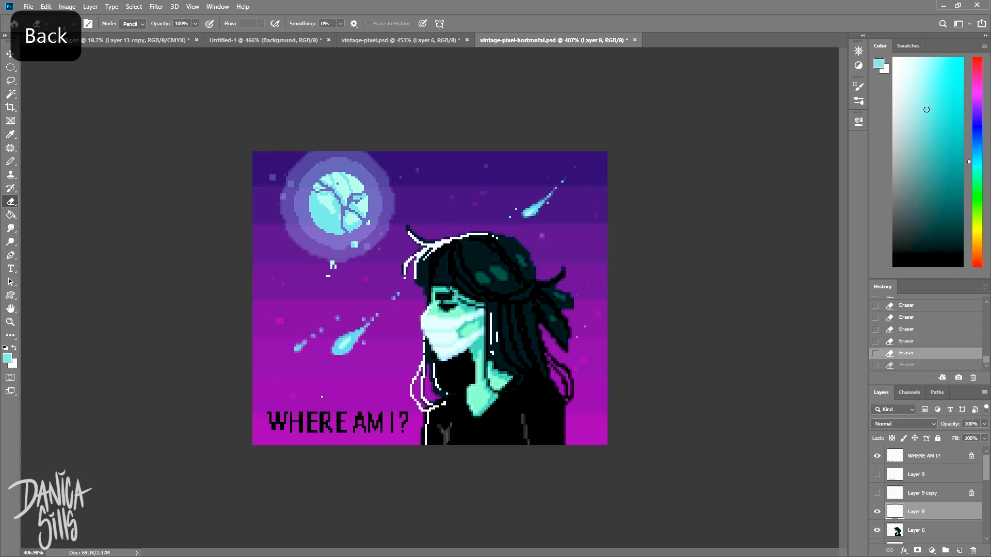
key("ctrl+z")
key("ctrl+z")
key("ctrl+z")
key("ctrl+z")
key("ctrl+z")
key("ctrl+z")
key("ctrl+z")
key("ctrl+shift+z")
key("ctrl+z")
key("ctrl+z")
key("ctrl+shift+z")
key("ctrl+shift+z")
right_click(356, 320)
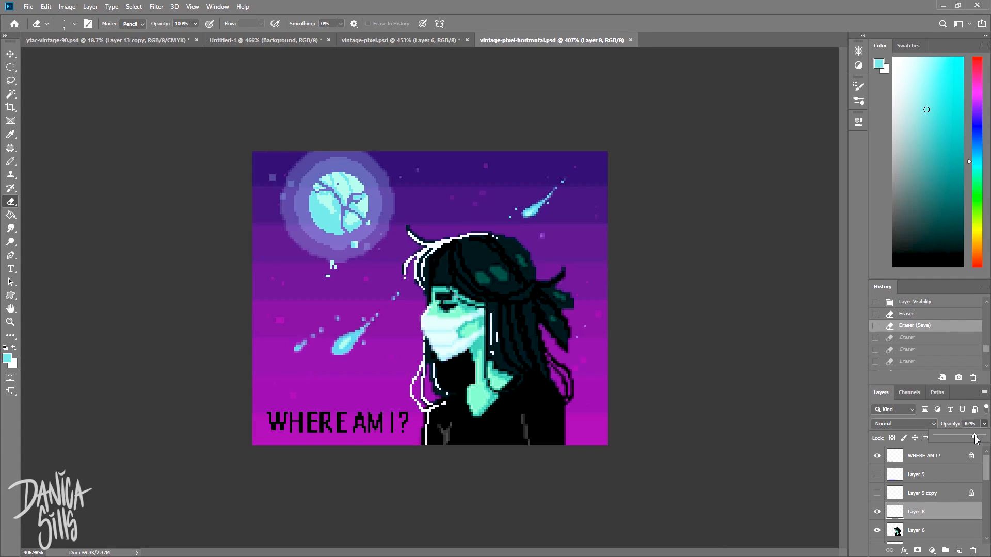
- Set Layer 8's opacity to 100% and lock its transparent pixels
left_click_drag(976, 438, 984, 438)
key("slash")
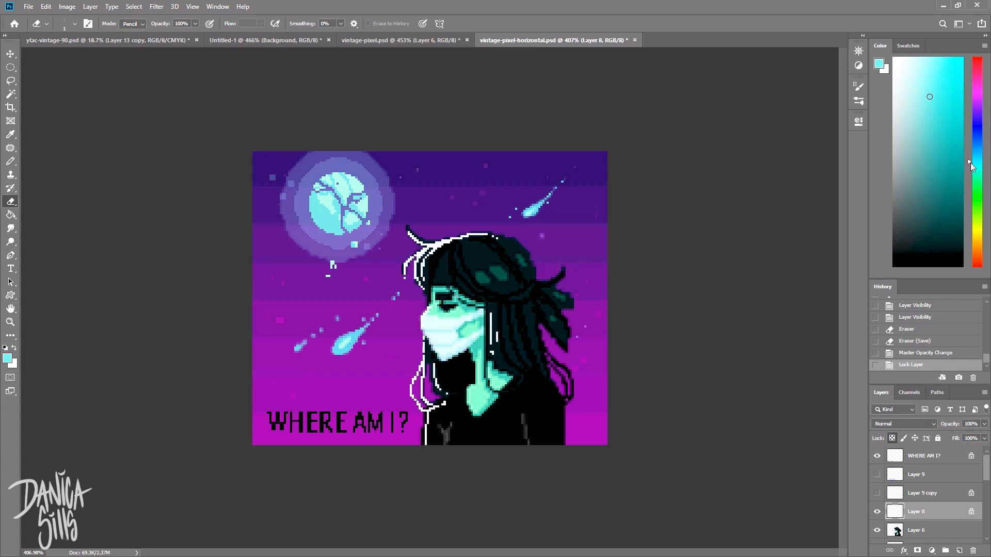
left_click(431, 244)
key("bracketright")
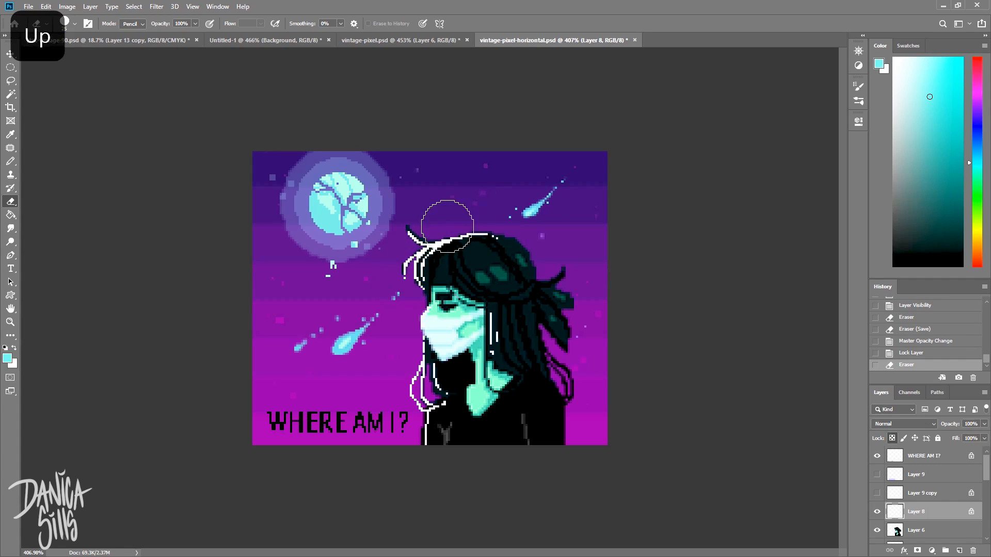
left_click(432, 243)
- Try two cyan tones on the white outlines of the hair, face and body with the Pencil
key("b")
left_click(932, 125)
key("bracketright")
mouse_move(484, 238)
left_mouse_down()
mouse_move(435, 245)
mouse_move(421, 275)
left_mouse_up()
left_click_drag(493, 310, 493, 354)
left_click_drag(426, 320, 439, 405)
left_click(935, 95)
left_click_drag(419, 281, 487, 237)
left_click_drag(492, 315, 493, 354)
left_click_drag(427, 330, 424, 439)
- Try recolouring the hair and body outlines in medium blue and undo it
left_click(977, 140)
mouse_move(485, 239)
left_mouse_down()
mouse_move(410, 291)
mouse_move(424, 439)
left_mouse_up()
key("ctrl+z")
key("ctrl+z")
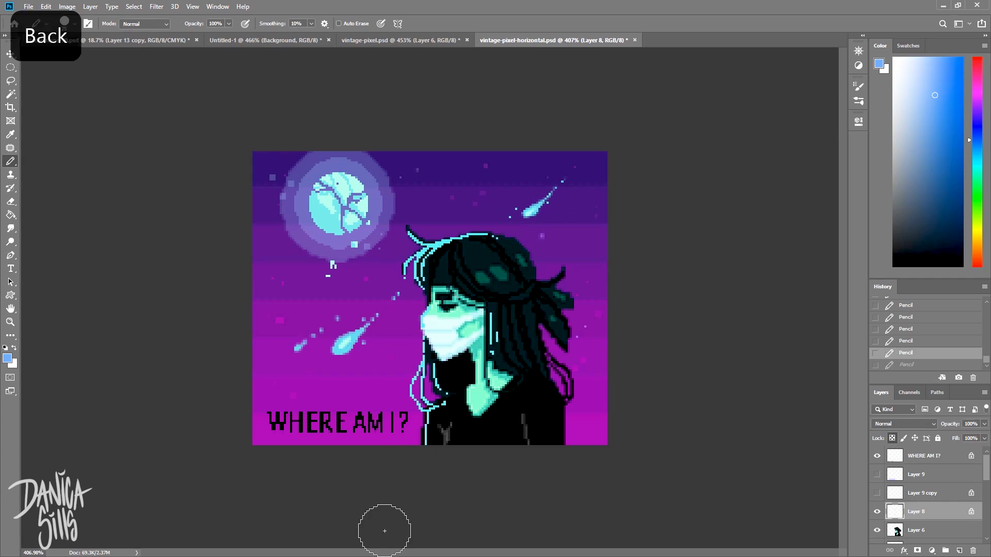
- Pick a very light cyan and Pencil over Layer 8's outlines along the hair, face and body
left_click(978, 163)
left_click(921, 69)
key("b")
mouse_move(488, 238)
left_mouse_down()
mouse_move(400, 294)
mouse_move(424, 438)
left_mouse_up()
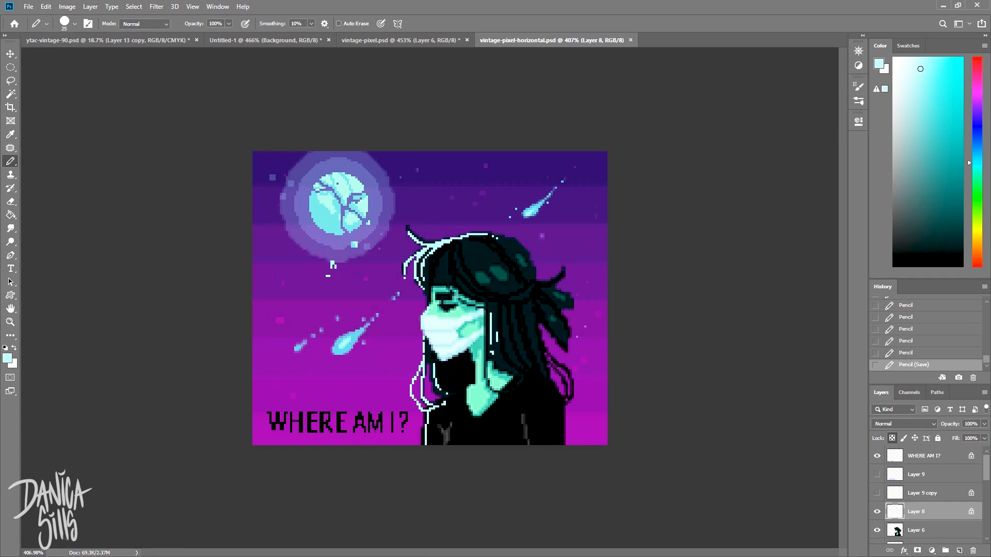
- Toggle the visibility of Layer 9 and Layer 6 to compare the artwork with and without them
left_click(876, 475)
left_click(876, 475)
left_click(876, 474)
scroll(876, 476, "down", 3)
left_click(924, 476)
left_click(877, 475)
left_click(877, 475)
- Unlock Layer 8's transparent pixels and erase at the flyaway strand's tip above the forehead
left_click(933, 460)
left_click(892, 438)
key("e")
mouse_move(406, 228)
left_mouse_down()
mouse_move(433, 241)
mouse_move(413, 238)
left_mouse_up()
- Sample the light outline colour and Pencil highlight strokes inside the dark hair on Layer 8
key("b")
left_click(439, 244, "alt")
left_click_drag(477, 272, 482, 278)
mouse_move(495, 269)
left_mouse_down()
mouse_move(445, 272)
mouse_move(459, 280)
mouse_move(475, 268)
left_mouse_up()
- Erase around the new fringe highlight and undo the last three erasures
key("e")
left_click(456, 276)
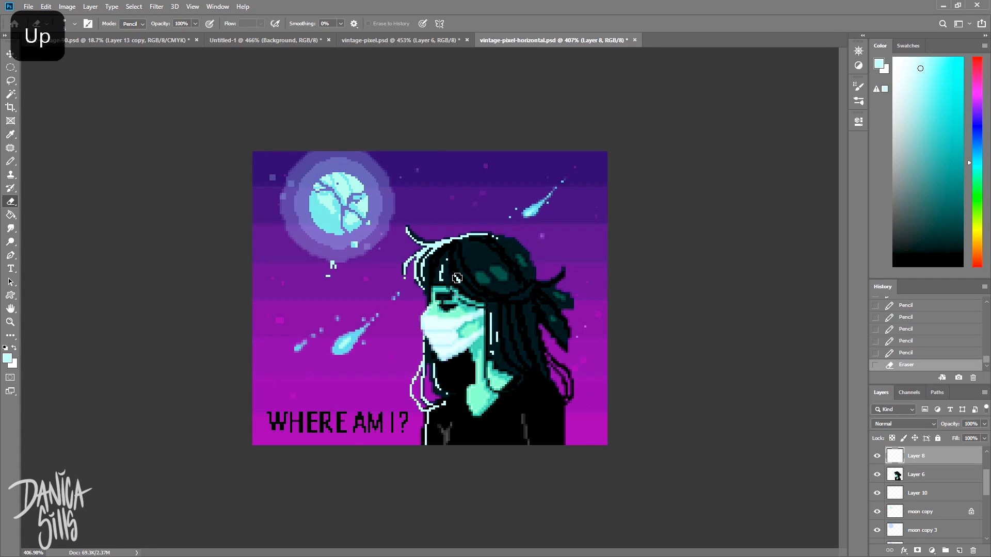
key("ctrl+alt+z")
key("ctrl+alt+z")
key("ctrl+alt+z")
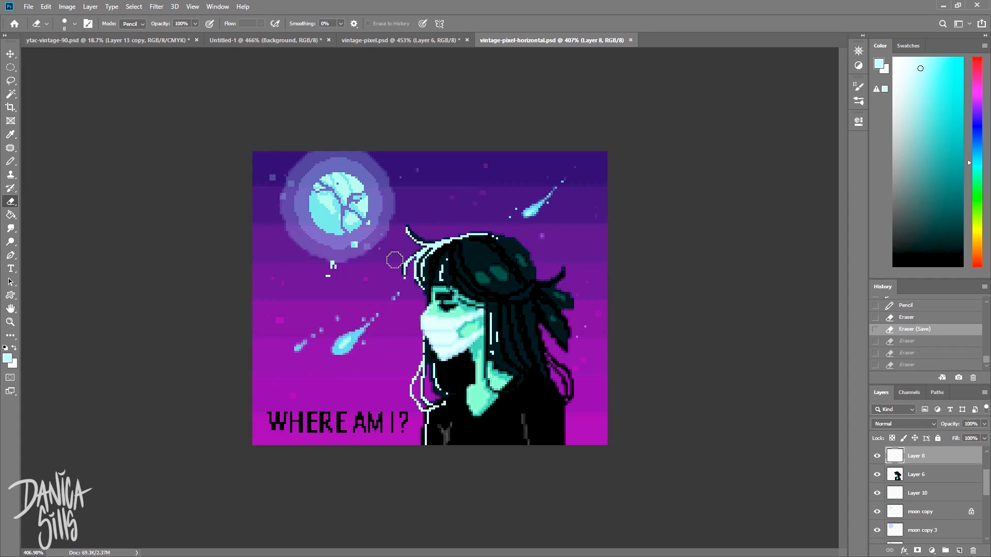
- Duplicate Layer 6 and shift the copy's colours from green to violet with Hue/Saturation
left_click(938, 477)
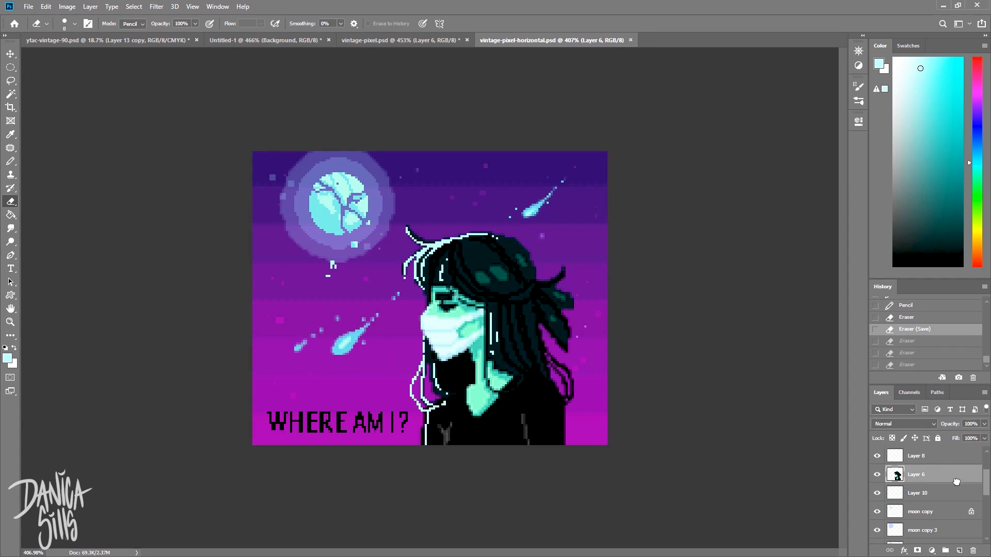
key("ctrl+j")
left_click(67, 6)
mouse_move(103, 34)
left_click(207, 91)
left_click_drag(201, 351, 251, 351)
left_click_drag(201, 326, 235, 326)
left_click(317, 274)
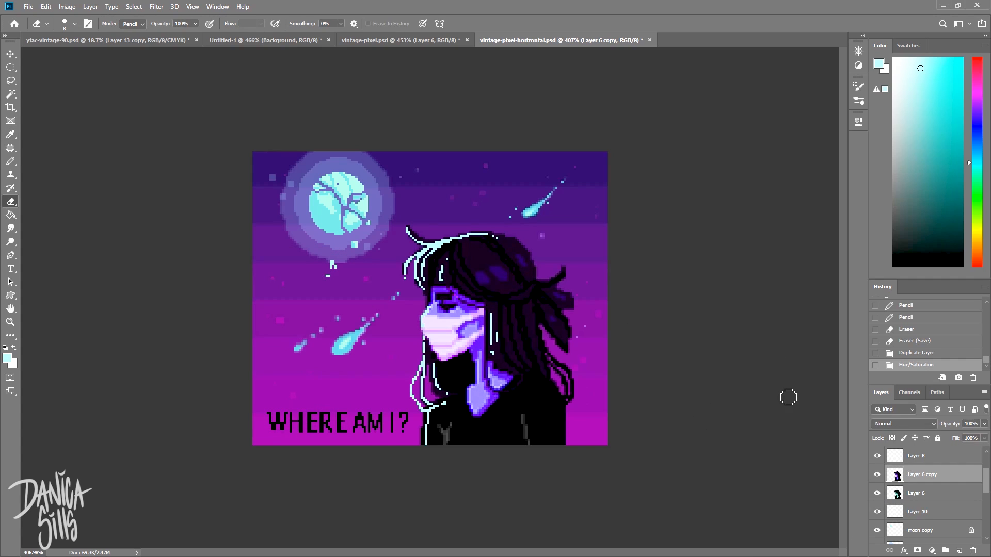
- Set the Pencil's mode to Color, pick a saturated blue, and try a stroke on Layer 6 copy
key("b")
left_click(144, 24)
left_click(135, 280)
left_click(977, 124)
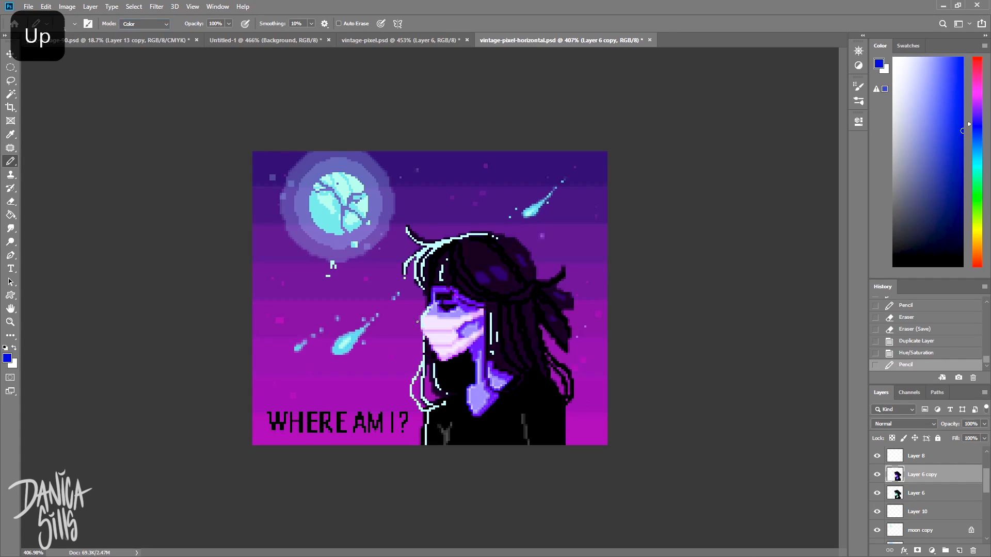
key("ctrl+z")
- Lock Layer 6 copy's transparent pixels and Pencil blue over the figure with a much larger brush
left_click(893, 438)
key("bracketright")
key("bracketright")
key("bracketright")
mouse_move(467, 254)
left_mouse_down()
mouse_move(501, 343)
mouse_move(546, 545)
left_mouse_up()
- Set the Pencil's mode back to Normal and paint the copied figure solid blue
left_click(145, 24)
left_click(140, 238)
left_click(145, 24)
left_click(129, 33)
left_click_drag(468, 258, 509, 477)
- Try several blending modes on Layer 6 copy, settling on Pin Light at 45% opacity
left_click(905, 424)
left_click(888, 463)
left_click(905, 424)
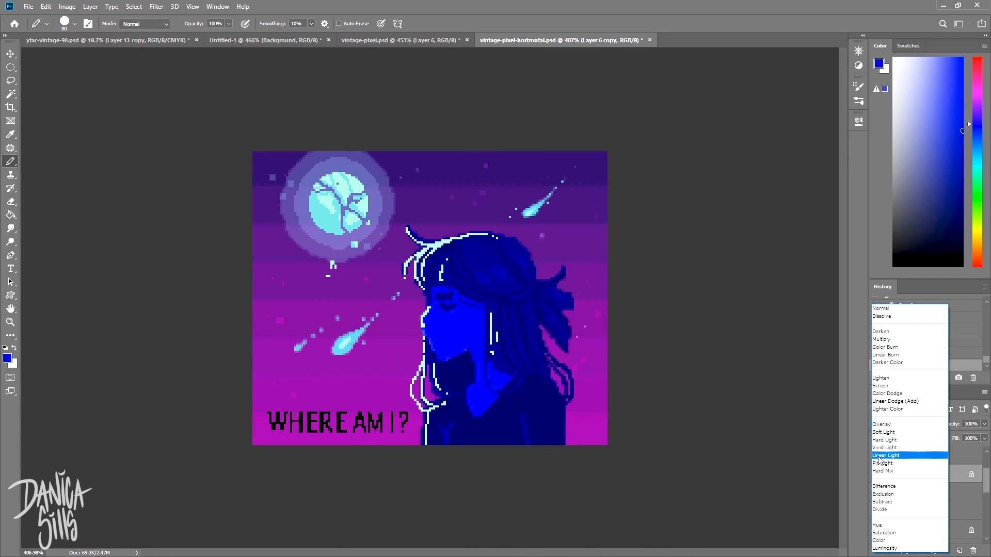
left_click(881, 448)
key("Down")
key("Down")
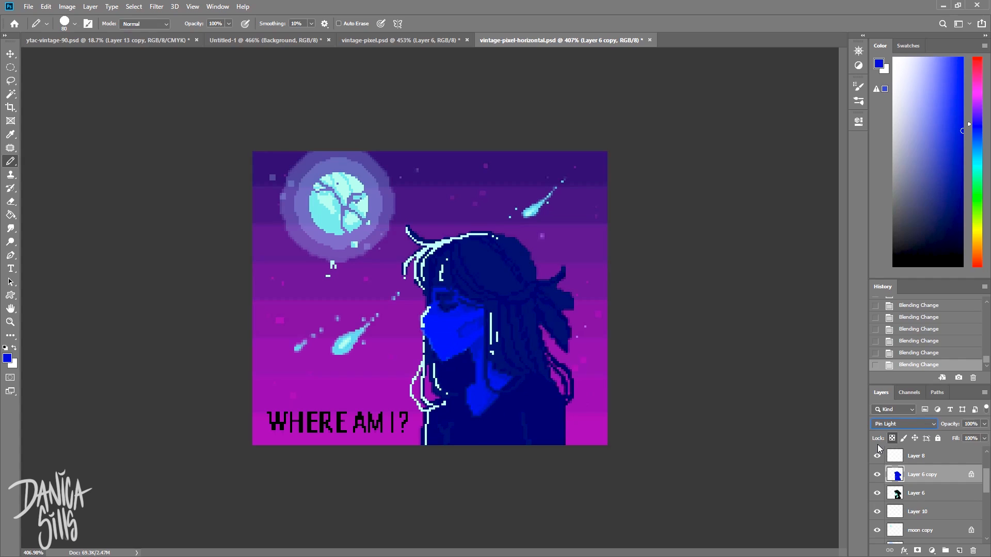
left_click_drag(985, 424, 958, 437)
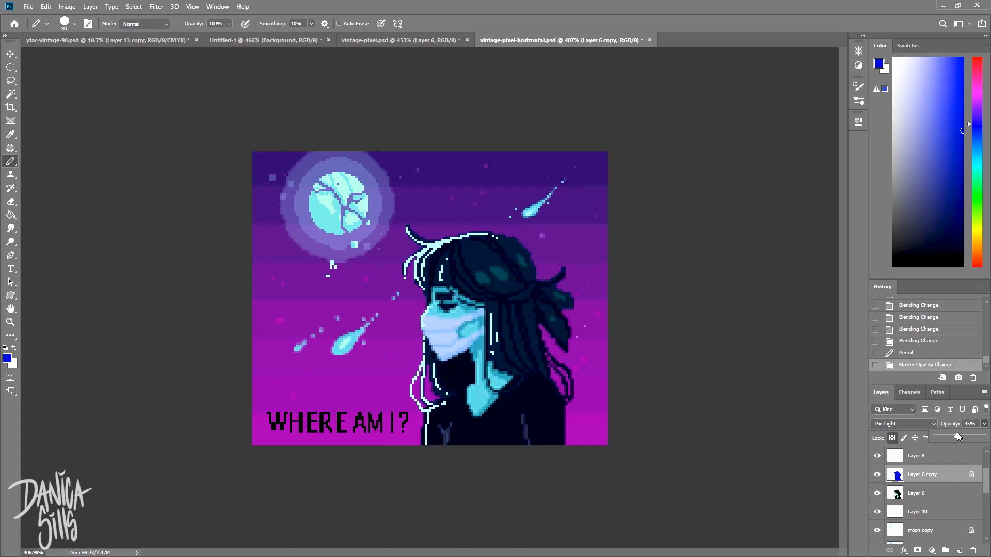
- Set Layer 6 copy's blending mode to Hard Light and its opacity to 100%
left_click(904, 424)
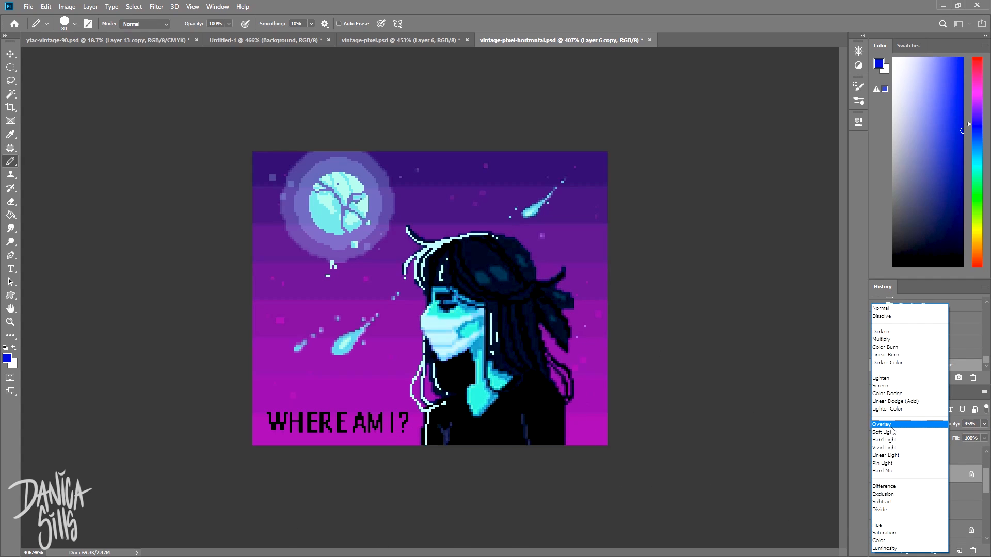
left_click(885, 440)
key("v")
key("0")
- Offset the blue silhouette slightly to the right of the figure and move it beneath Layer 6
key("Right")
key("Right")
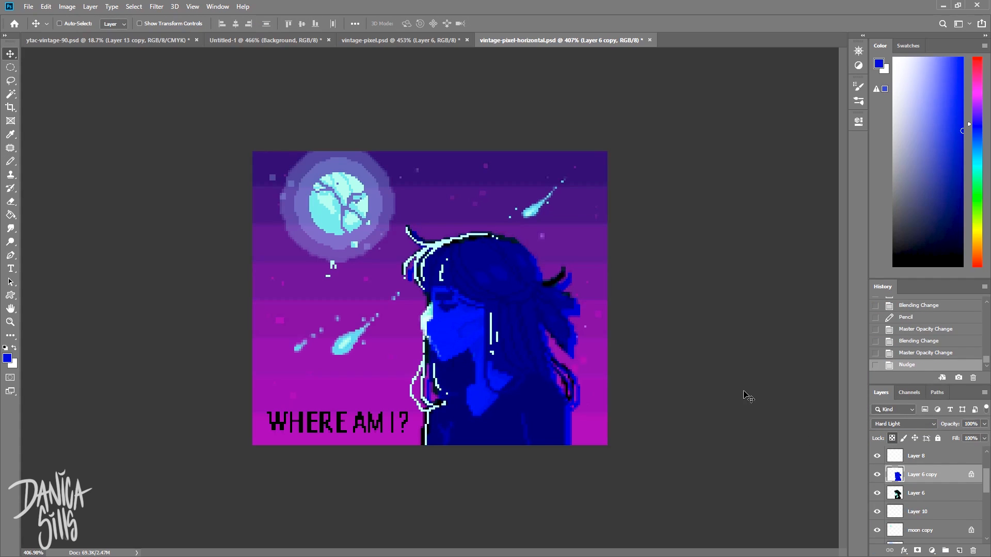
key("ctrl+bracketleft")
key("Left")
key("Left")
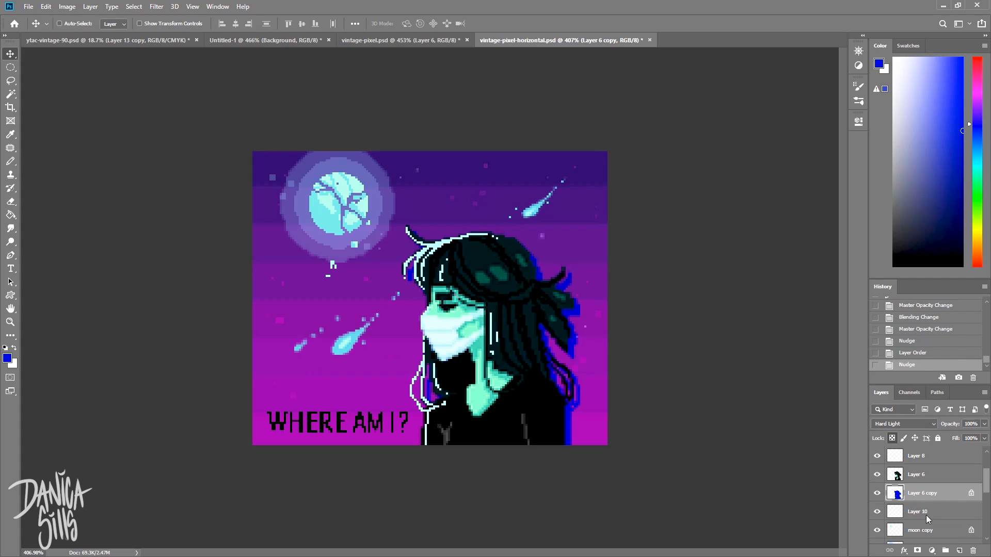
- Duplicate the blue silhouette, offset the lower one further right, and paint it red with the Pencil
key("ctrl+j")
key("Right")
left_click(978, 61)
key("b")
left_click_drag(490, 224, 349, 461)
- Set the red silhouette's opacity to 51% and nudge it horizontally for a thinner fringe
left_click(984, 424)
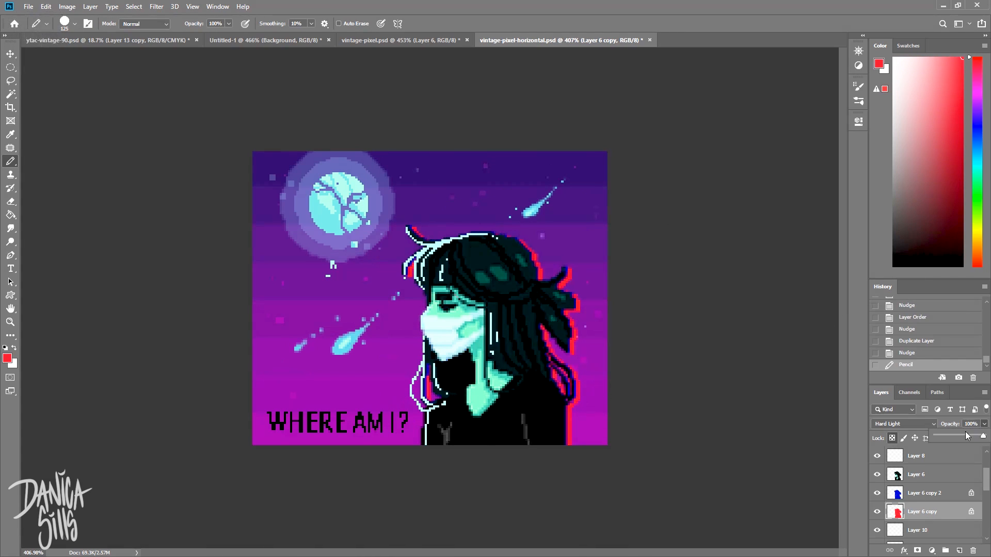
key("v")
key("Right")
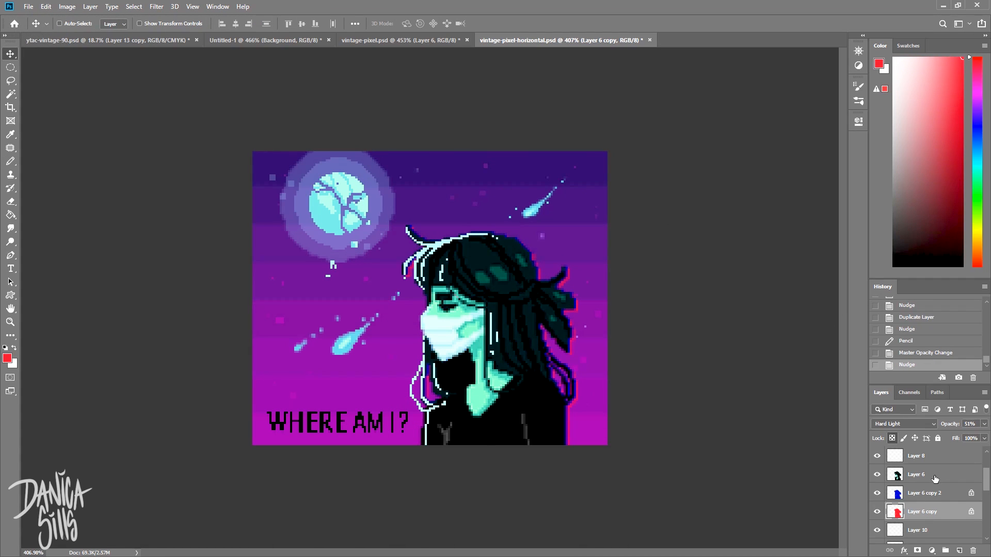
- Erase the coloured fringe in front of the face and hair strands, and unlock Layer 6 copy 2's transparent pixels
key("e")
mouse_move(424, 258)
left_mouse_down()
mouse_move(408, 223)
mouse_move(420, 444)
mouse_move(397, 310)
left_mouse_up()
left_click(924, 494)
left_click(892, 439)
- Pencil small red glitch pixels on Layer 6 copy near the comets and on the moon
key("b")
key("alt+bracketleft")
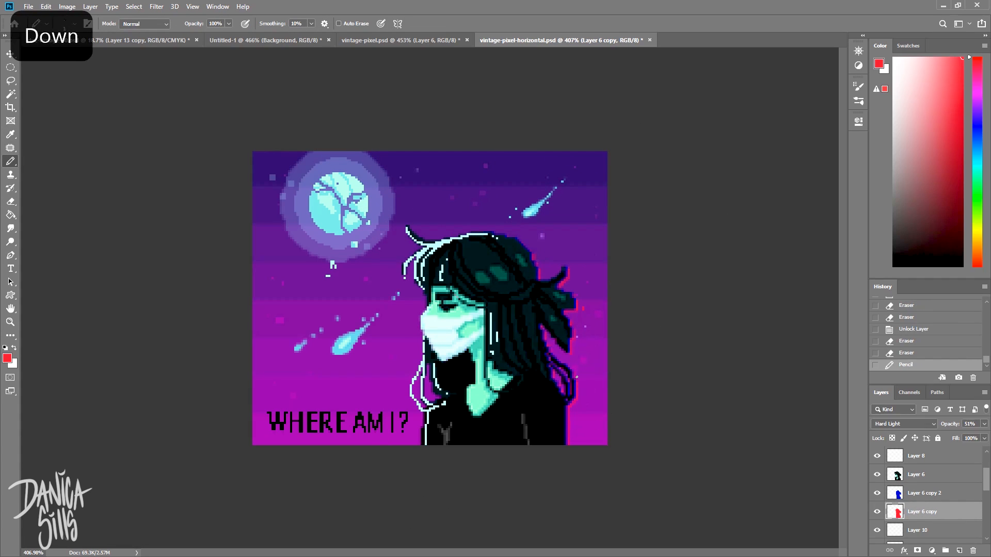
left_click(398, 294)
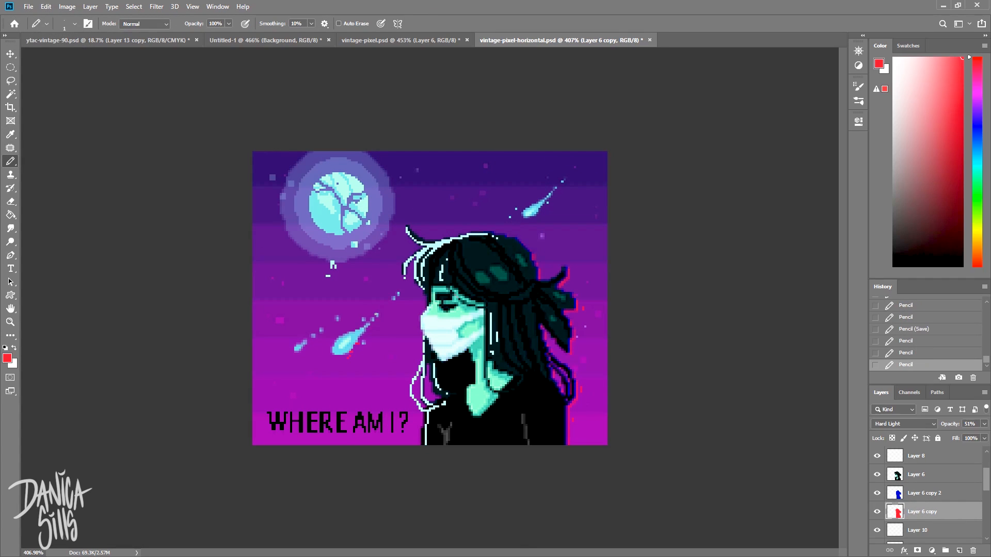
left_click(536, 218)
left_click(362, 204)
- Pencil red streaks down the figure's cheek, mask and neck on Layer 6, undoing misplaced strokes
key("alt+bracketright")
key("alt+bracketright")
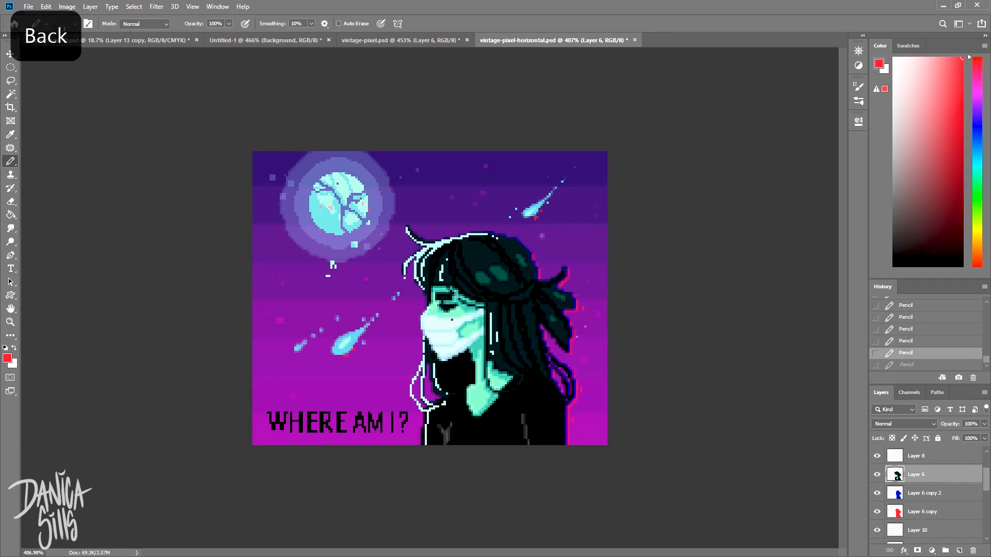
mouse_move(454, 310)
left_mouse_down()
mouse_move(454, 352)
mouse_move(467, 336)
mouse_move(480, 419)
left_mouse_up()
key("ctrl+z")
key("ctrl+z")
left_click_drag(476, 343, 480, 412)
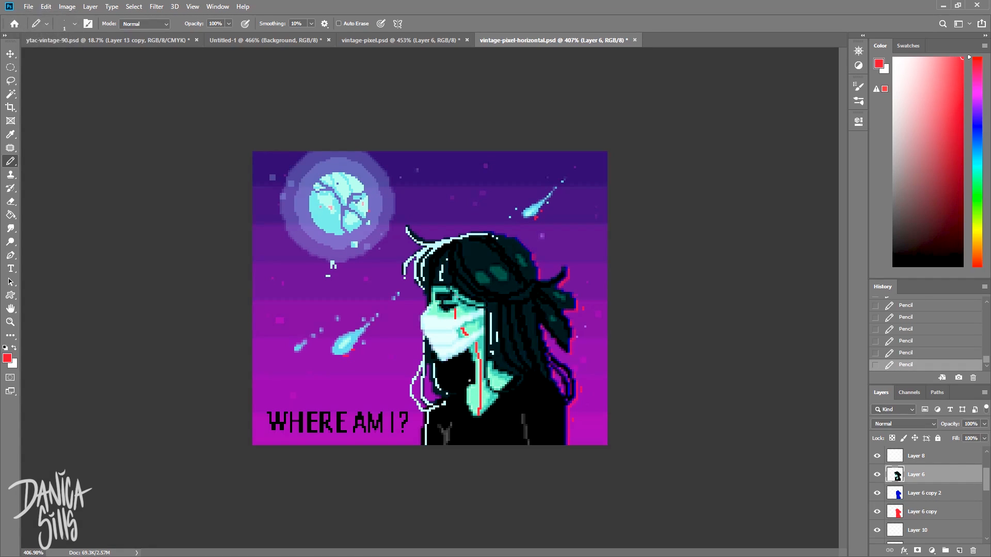
- Undo the red streaks on the figure's cheek, mask and neck, including one more trial stroke on the mask
key("ctrl+z")
key("ctrl+z")
key("ctrl+z")
left_click_drag(468, 309, 461, 319)
key("ctrl+z")
key("ctrl+z")
- Pencil red glitch pixels beside the lower comet and on the moon, and save the document
left_click_drag(366, 333, 359, 324)
key("b")
left_click(325, 222)
left_click(324, 225)
left_click(321, 222)
key("ctrl+s")
key("z")
mouse_move(332, 263)
left_mouse_down()
mouse_move(263, 380)
mouse_move(318, 387)
left_mouse_up()
- Compare Layer 6 copy and Layer 8 hidden and shown, and lock Layer 8's transparent pixels
left_click(897, 513)
scroll(898, 514, "down", 1)
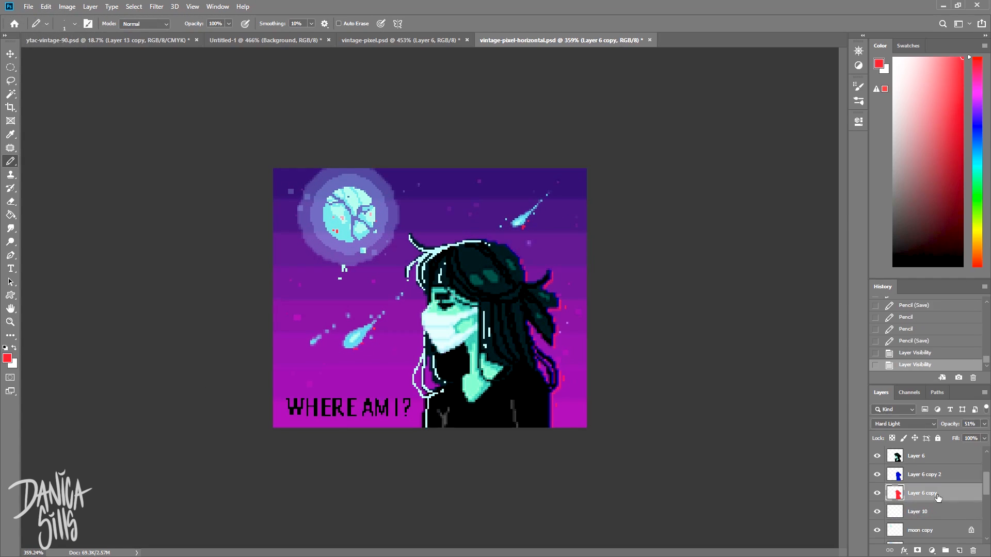
left_click(877, 493)
left_click(877, 493)
scroll(877, 490, "up", 4)
left_click(877, 475)
left_click(877, 475)
left_click(916, 475)
left_click(892, 439)
- Try a Hue/Saturation adjustment on the hair highlights of Layer 8
left_click(67, 7)
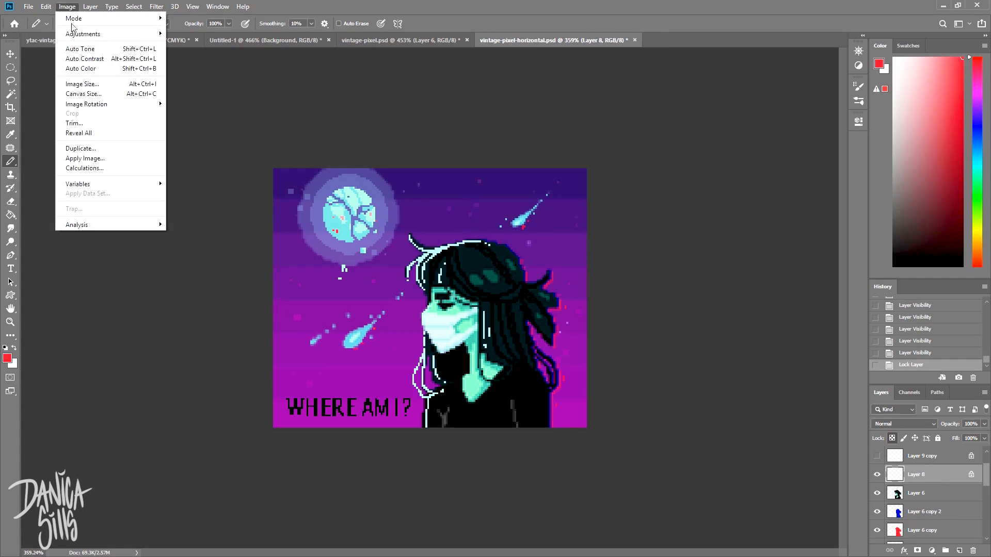
left_click(196, 89)
left_click_drag(206, 321, 169, 324)
left_click(317, 272)
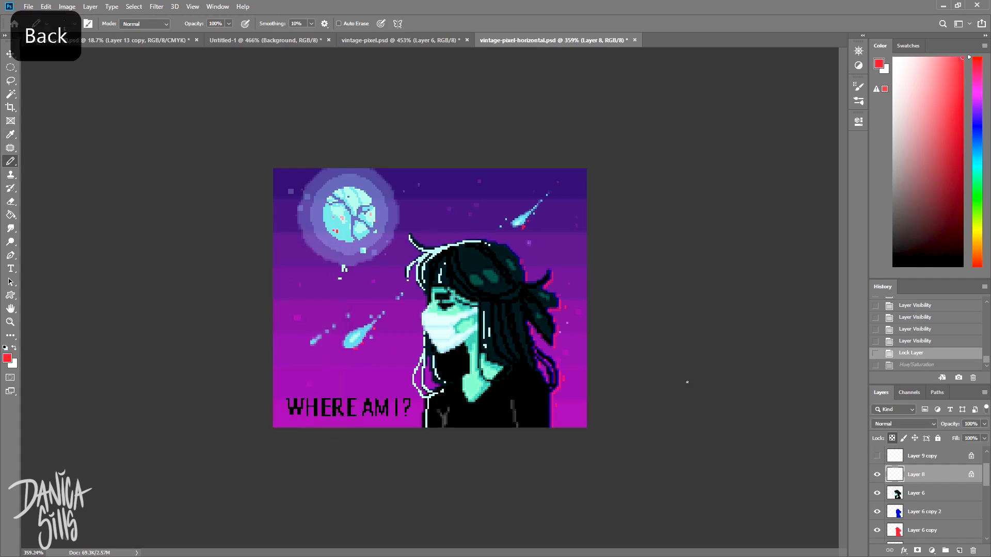
- Add a new layer above Layer 8 and pencil highlights on the front hair strands in the mask's white, undoing the misplaced strokes
left_click(958, 549)
left_click(444, 328, "alt")
left_click_drag(418, 265, 445, 248)
left_click_drag(447, 247, 453, 244)
key("ctrl+z")
key("ctrl+z")
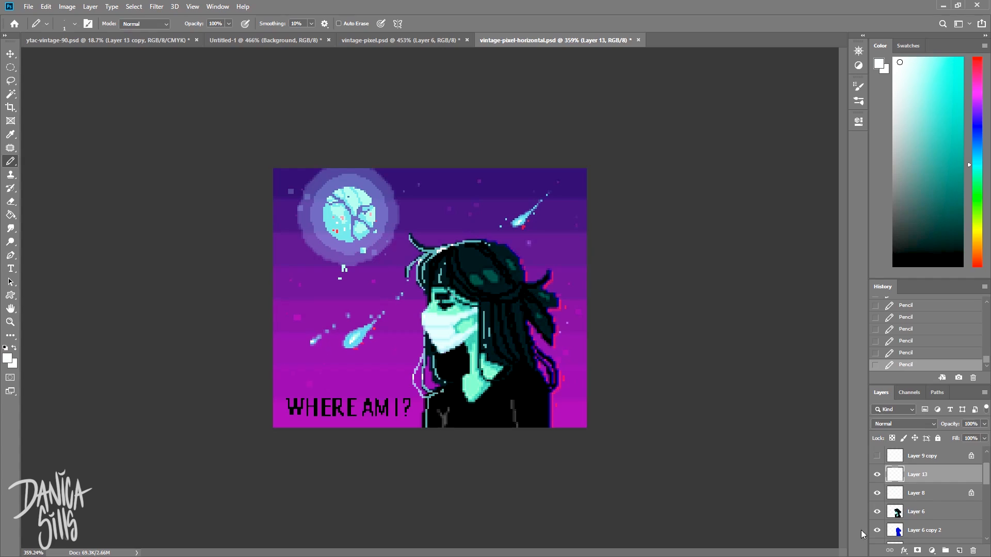
- Sample the red of the hair fringe, duplicate the WHERE AM I? text layer and select the original beneath the copy
scroll(958, 462, "up", 2)
left_click(957, 460)
scroll(955, 496, "down", 3)
left_click(944, 531)
left_click(556, 336, "alt")
scroll(946, 459, "up", 3)
left_click_drag(945, 457, 959, 551)
left_click(936, 473)
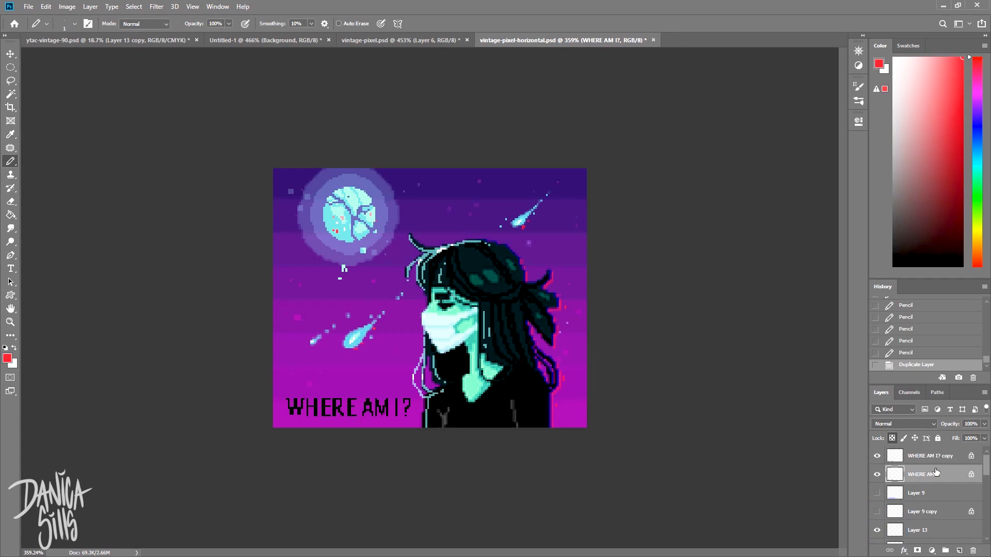
- Recolour the lower WHERE AM I? text red with a large pencil, set its opacity to 18% and nudge it sideways
key("]")
key("]")
key("]")
key("]")
key("]")
key("]")
key("]")
key("]")
key("]")
key("]")
key("]")
key("]")
left_click_drag(416, 417, 260, 415)
key("v")
key("Right")
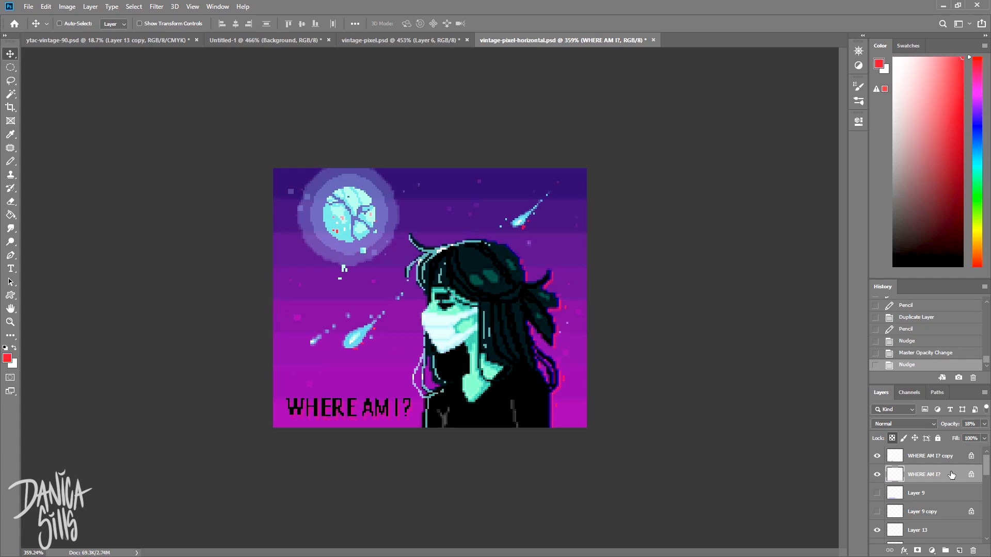
- Duplicate the red WHERE AM I? layer, nudge the copy down, recolour it bright blue and save
left_click_drag(952, 476, 959, 551)
key("Down")
left_click(974, 127)
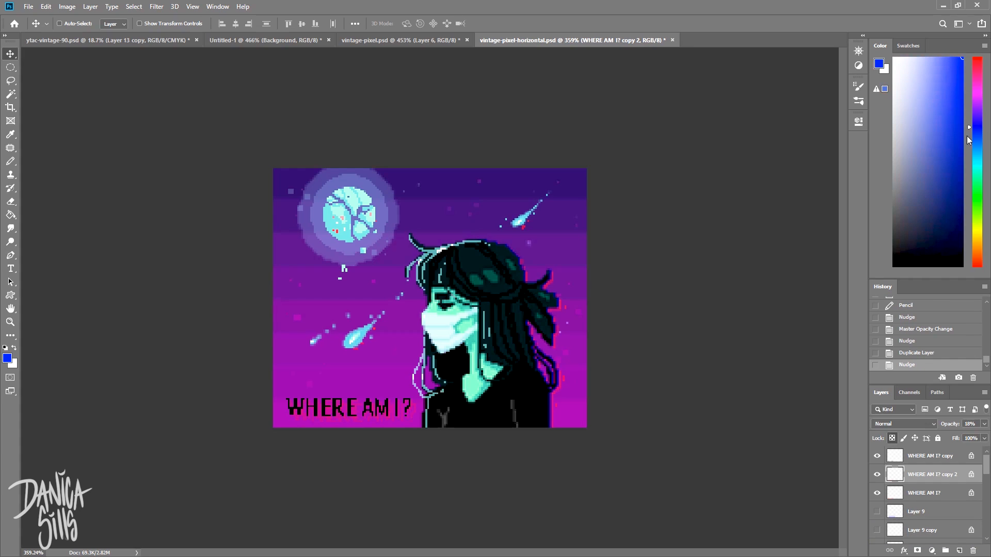
key("b")
left_click_drag(413, 414, 232, 413)
key("ctrl+s")
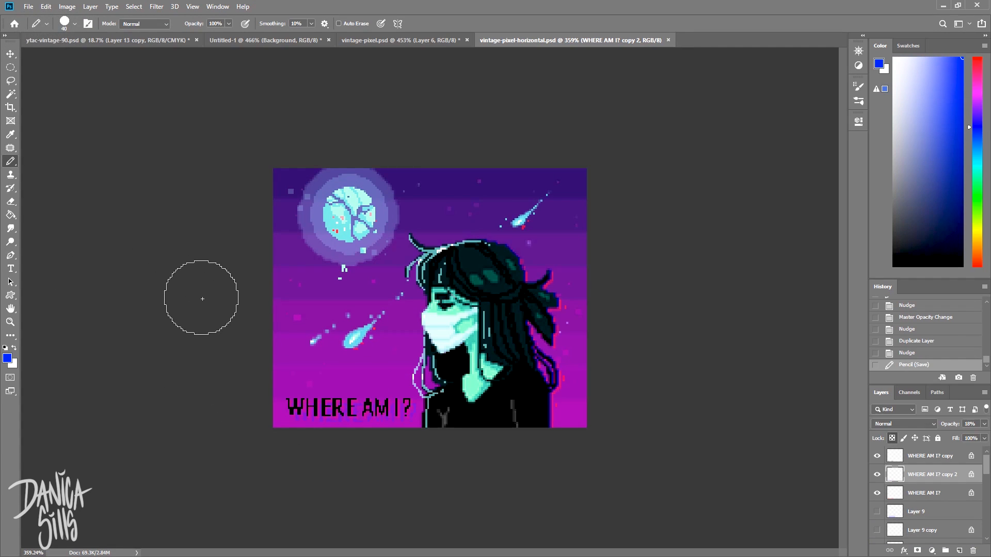
- On Layer 11, pencil a dark navy hillside behind the figure along the right edge of the artwork
scroll(949, 510, "down", 8)
left_click(922, 484)
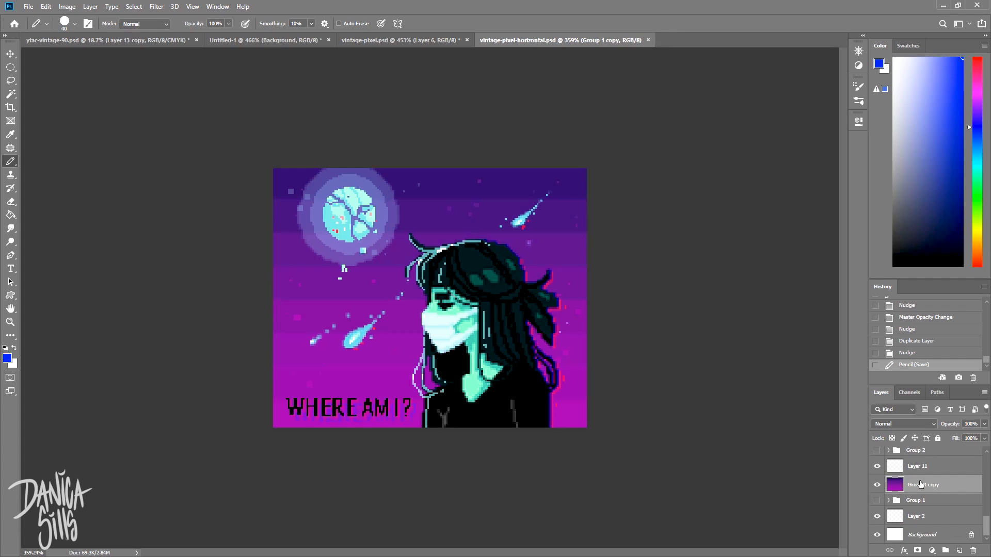
key("b")
left_click(877, 500)
left_click(877, 499)
left_click(910, 470)
key("b")
left_click(937, 219)
key("bracketleft")
key("bracketleft")
key("bracketleft")
left_click_drag(579, 361, 574, 413)
left_click_drag(579, 397, 566, 449)
- Reduce the pencil size and draw thin bare navy trees rising above the hillside behind the figure
key("bracketleft")
key("bracketleft")
key("bracketleft")
key("bracketleft")
key("bracketleft")
left_click_drag(583, 331, 561, 362)
key("e")
key("b")
- Pencil a sloping navy hillside in the artwork's lower-left corner, erase its edge into shape and add thin bare trees
mouse_move(370, 426)
left_mouse_down()
mouse_move(272, 319)
mouse_move(288, 444)
mouse_move(337, 409)
mouse_move(361, 397)
left_mouse_up()
key("bracketright")
key("e")
left_click_drag(316, 382, 281, 319)
key("b")
mouse_move(331, 400)
left_mouse_down()
mouse_move(332, 345)
mouse_move(315, 393)
mouse_move(314, 278)
left_mouse_up()
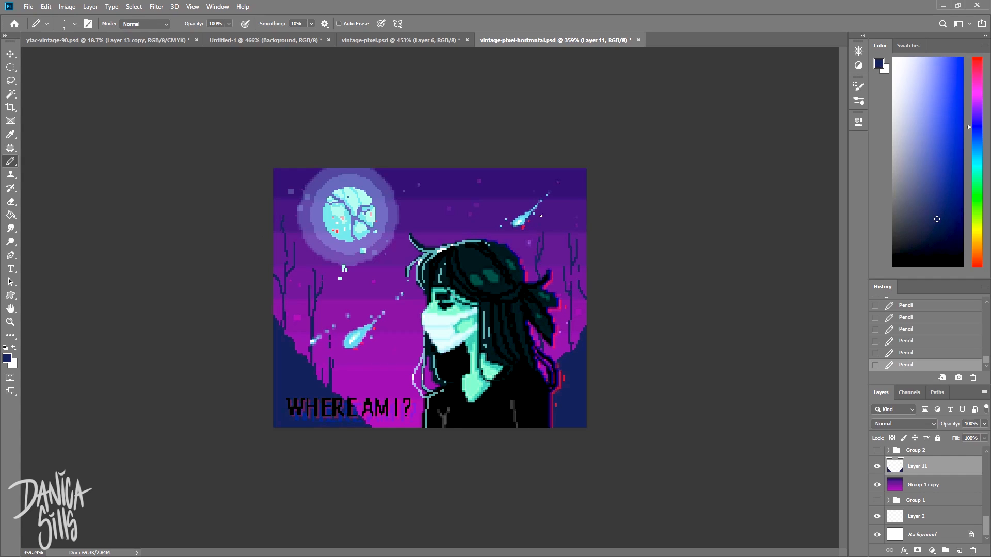
- Undo the last trunk stroke, and pencil small distant trunks between the left hillside and the figure plus a pixel on the left tree
key("ctrl+z")
mouse_move(337, 376)
left_mouse_down()
mouse_move(337, 387)
mouse_move(395, 362)
left_mouse_up()
left_click_drag(383, 366, 384, 354)
key("b")
left_click(283, 238)
- Undo the last four tree strokes and restore them to compare both versions
key("ctrl+z")
key("ctrl+z")
key("ctrl+z")
key("ctrl+z")
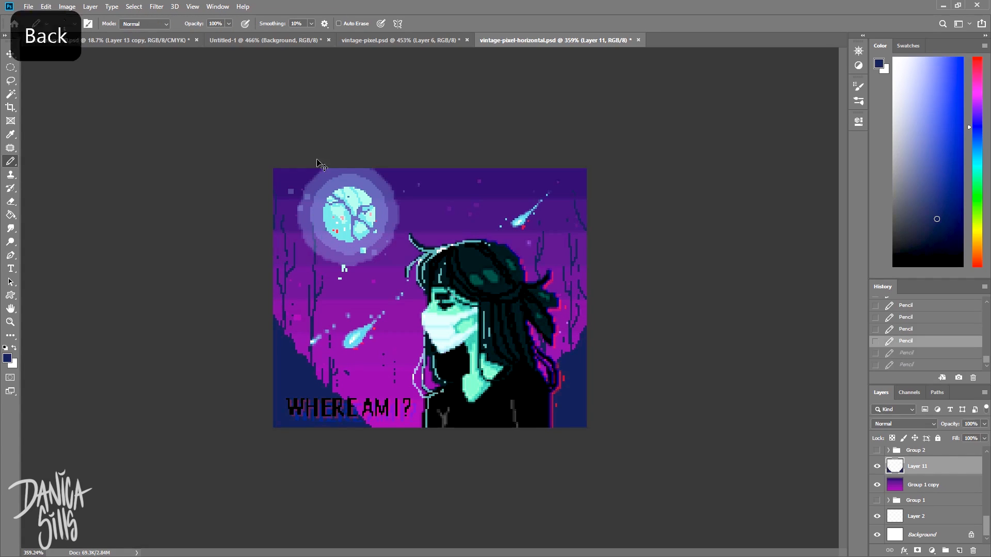
key("ctrl+shift+z")
key("ctrl+shift+z")
key("ctrl+shift+z")
key("ctrl+shift+z")
- Refine the trees on the left hillside with a pencil pixel and an eraser touch
left_click(328, 361)
key("e")
left_click(309, 357)
- Lasso part of the tree near the left edge and try a free transform on it
key("l")
left_click_drag(287, 287, 285, 281)
key("ctrl+t")
left_click(210, 360)
key("Return")
key("ctrl+z")
- Undo the misplaced eraser and pencil strokes, touch up the bare tree branches on Layer 11 and save
key("e")
key("ctrl+z")
key("ctrl+z")
key("b")
key("ctrl+z")
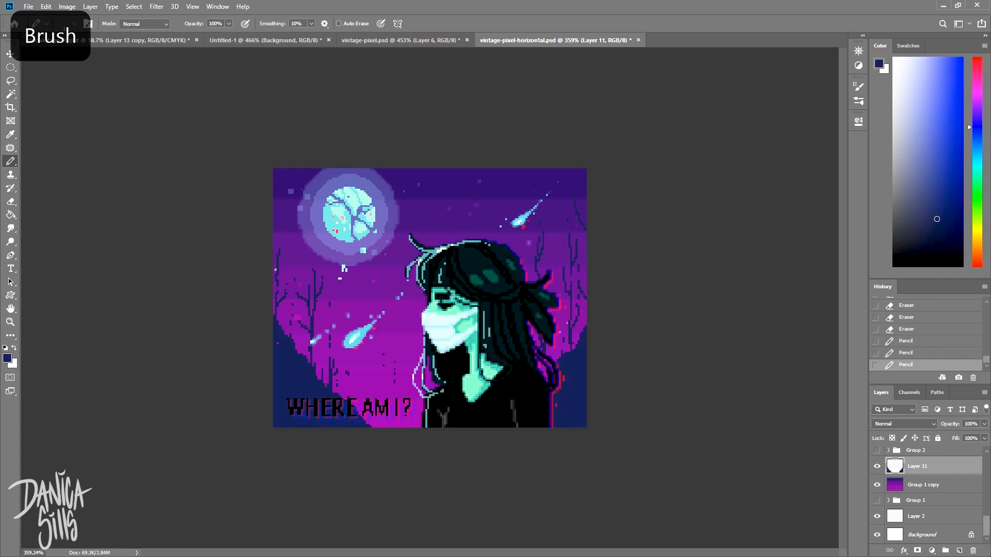
left_click(598, 127)
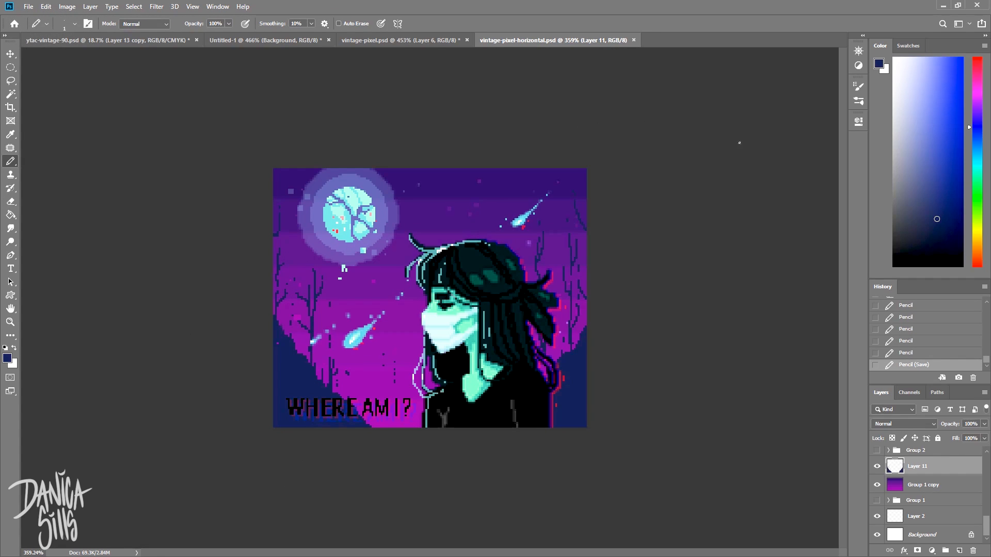
- Try a Hue/Saturation adjustment on Layer 11 with Hue +47, Saturation +59 and Lightness +7
left_click(66, 6)
left_click(182, 82)
left_click_drag(200, 325, 231, 325)
left_click_drag(236, 257, 610, 91)
mouse_move(613, 159)
left_mouse_down()
mouse_move(623, 157)
mouse_move(608, 158)
left_mouse_up()
mouse_move(576, 212)
left_mouse_down()
mouse_move(525, 212)
mouse_move(577, 212)
left_mouse_up()
left_click_drag(608, 159, 577, 159)
mouse_move(576, 211)
left_mouse_down()
mouse_move(608, 186)
mouse_move(581, 213)
left_mouse_up()
left_click_drag(576, 160, 600, 159)
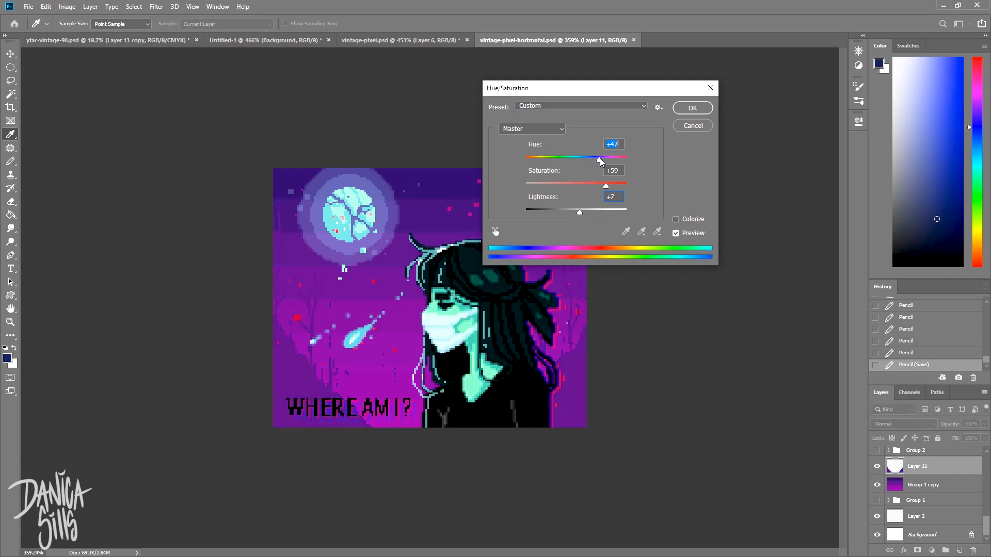
left_click(692, 108)
key("ctrl+z")
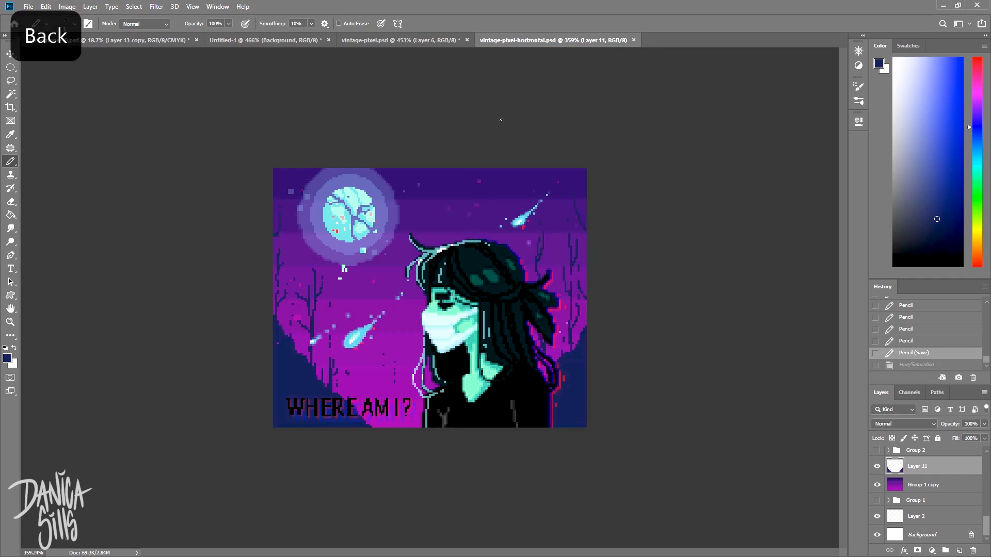
- Enlarge the eraser and trim the lower edge of the left hillside beneath the WHERE AM I? text
key("e")
key("bracketright")
key("bracketright")
key("bracketright")
key("bracketright")
left_click_drag(370, 425, 361, 419)
left_click_drag(360, 414, 355, 426)
left_click_drag(341, 398, 351, 426)
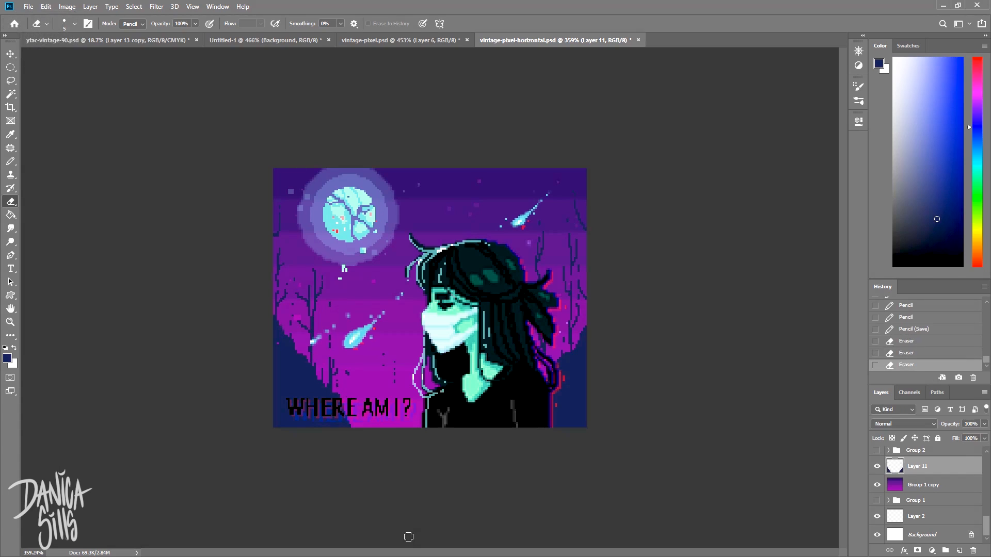
- Pencil navy touch-ups beside the figure's lower edge, set Layer 11's opacity to 36% and save
key("b")
left_click(418, 423)
left_click(426, 415)
left_click_drag(943, 439, 953, 441)
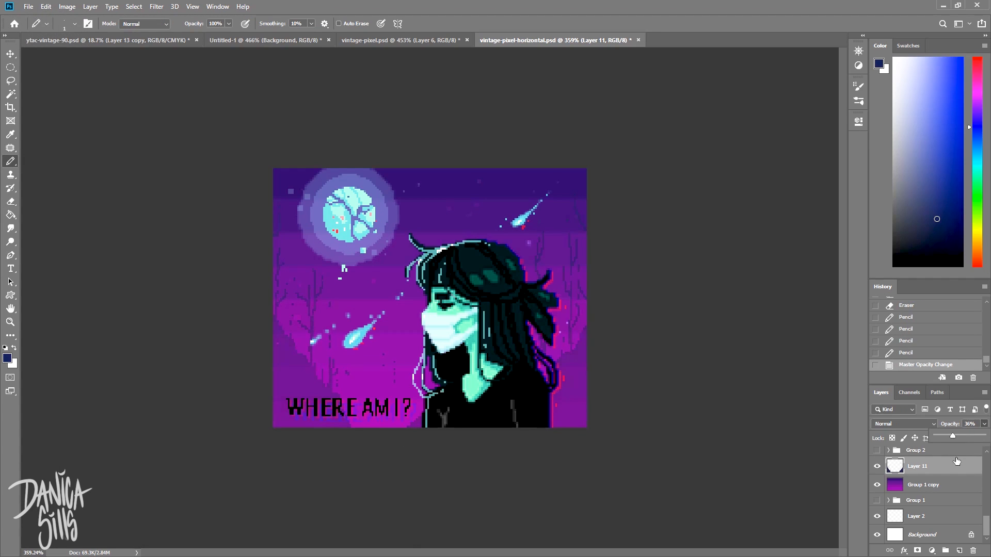
key("ctrl+s")
- Select all three WHERE AM I? text layers, nudge them together slightly up and left, and save
scroll(918, 473, "up", 5)
left_click(917, 473)
scroll(918, 473, "up", 5)
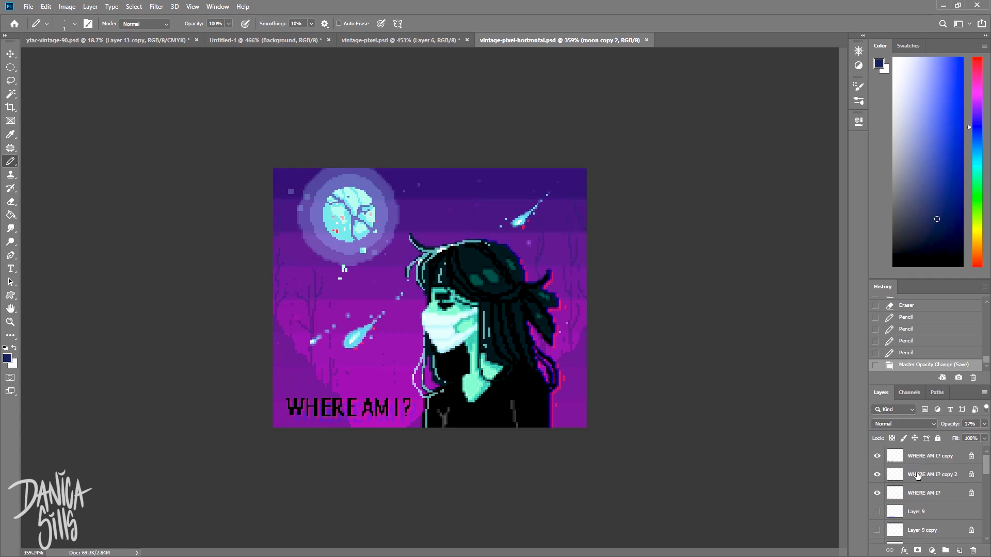
left_click(921, 492)
left_click(930, 456, "shift")
key("v")
key("Up")
key("Up")
key("Up")
key("Up")
key("Up")
key("Up")
key("Left")
key("Left")
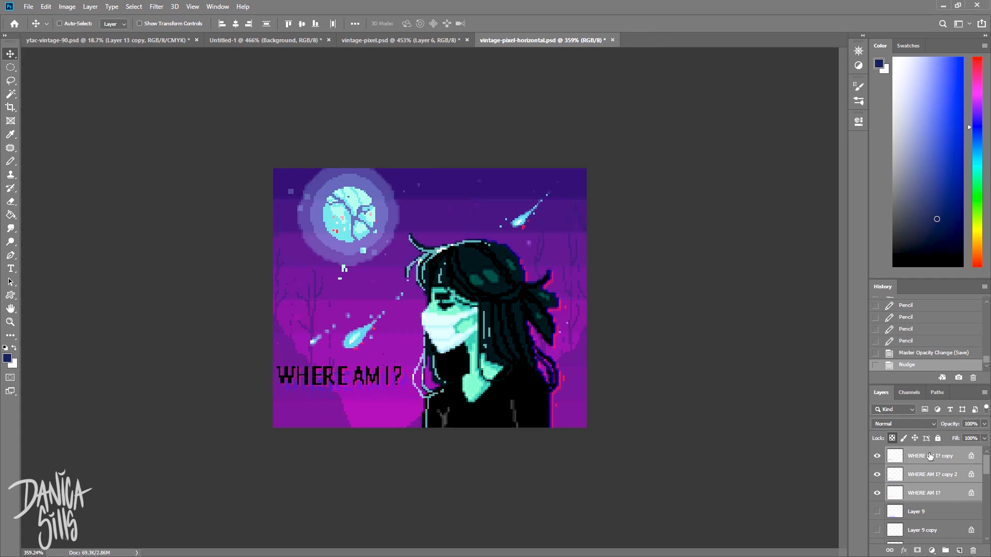
key("Down")
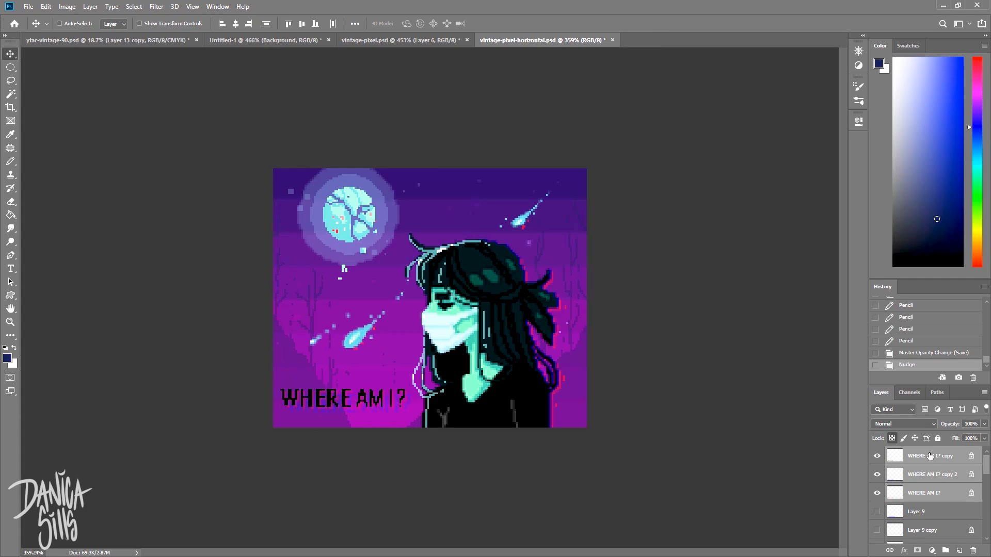
key("ctrl+s")
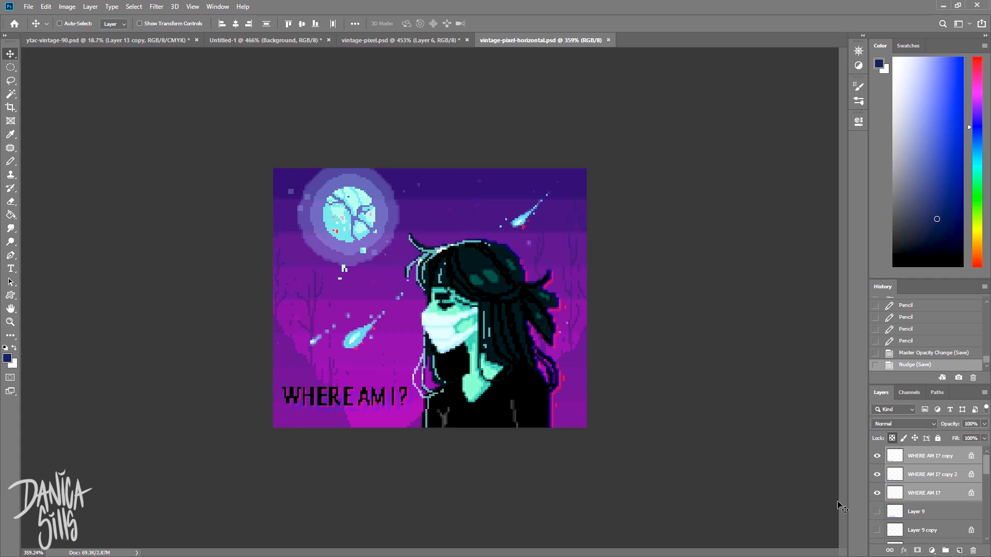
- Select Layer 6, its two blue and red copies, and Layer 8 together
scroll(919, 480, "down", 3)
left_click(920, 475)
left_click(922, 514, "shift")
key("Right")
key("ctrl+z")
left_click(917, 459, "shift")
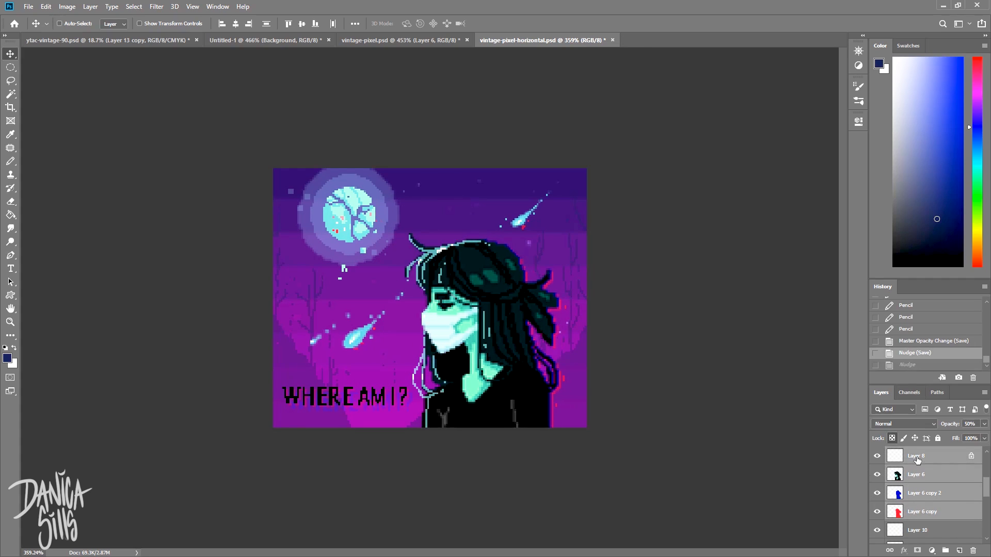
- Check Layer 13's visibility, add it to the selected figure layers and nudge them all to the right
scroll(898, 481, "up", 2)
left_click(876, 474)
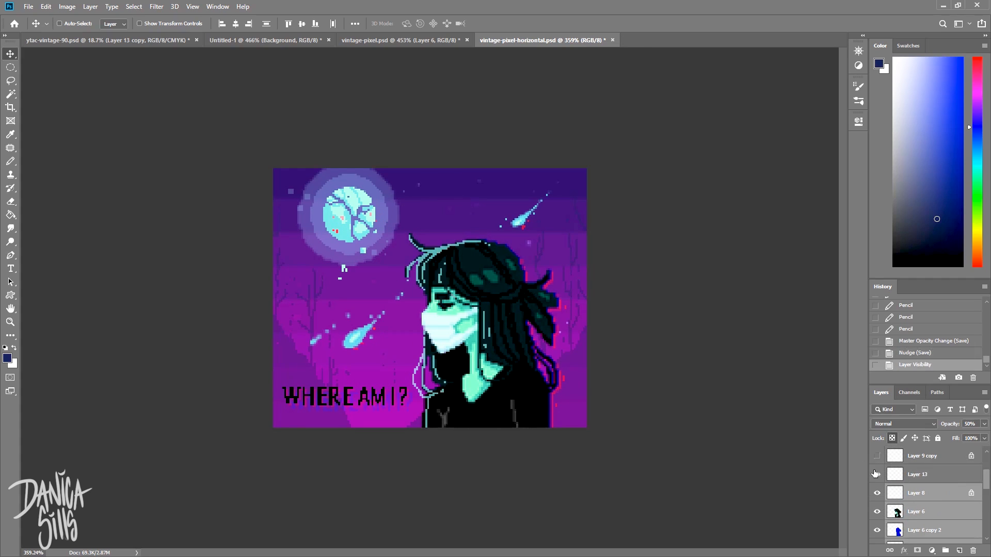
left_click(876, 474)
left_click(918, 474, "shift")
key("Right")
key("Right")
key("Right")
key("Right")
key("Right")
key("Right")
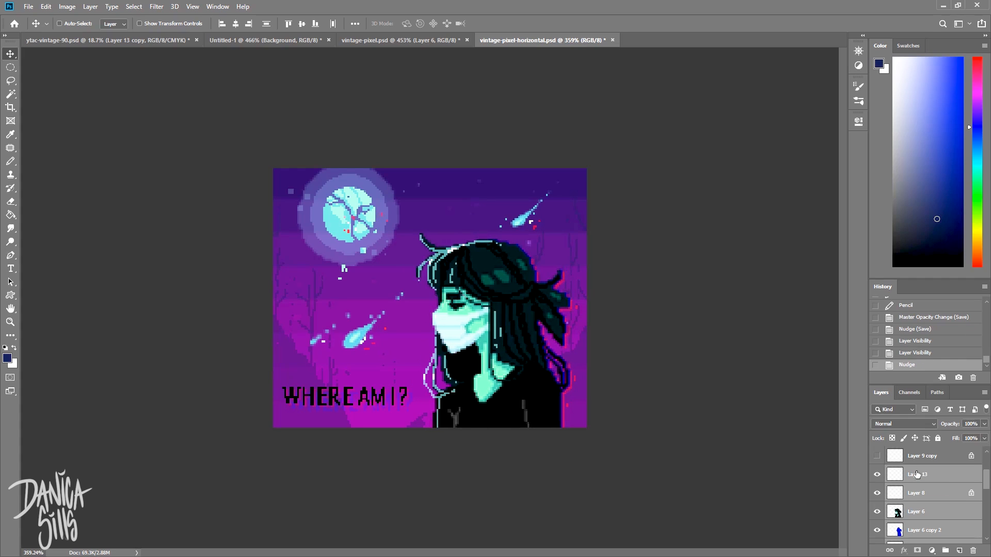
- Lasso Layer 13's highlight pixels around the moon and meteors and shift them back left with Free Transform
key("l")
left_click(917, 474)
left_click_drag(160, 155, 154, 179)
key("ctrl+t")
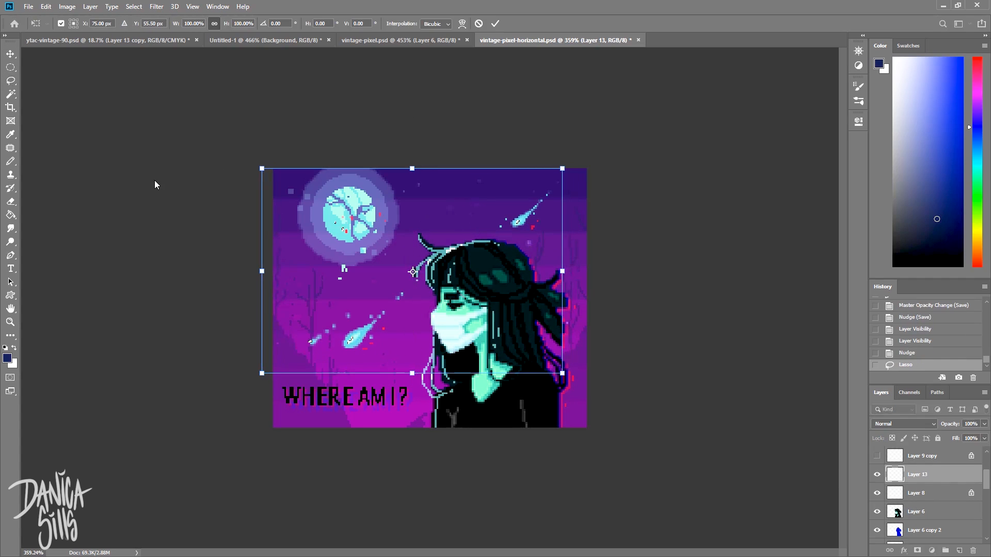
key("Return")
- Lasso the red glitch pixels around the moon and meteors on Layer 6 copy, move them back left, deselect and save
scroll(937, 504, "down", 2)
left_click(930, 515)
mouse_move(580, 166)
left_mouse_down()
mouse_move(531, 246)
mouse_move(302, 55)
left_mouse_up()
key("ctrl+t")
key("Left")
key("Left")
key("Left")
key("Left")
key("Left")
key("Return")
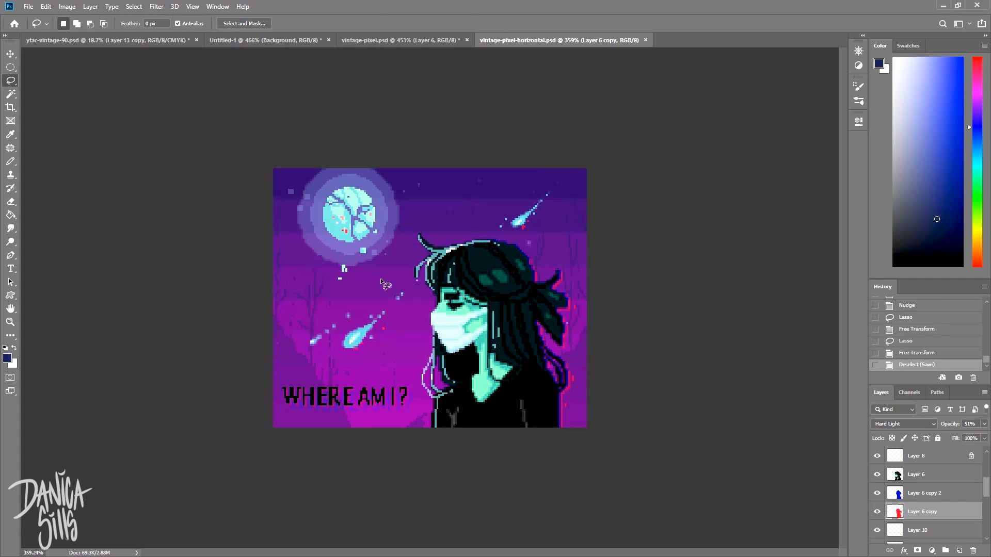
- Try a Hue/Saturation adjustment on Group 1 copy with Hue +40, Saturation +1 and Lightness -8
scroll(930, 496, "down", 3)
left_click(924, 524)
left_click(67, 6)
mouse_move(78, 32)
left_click(222, 89)
left_click_drag(577, 159, 601, 164)
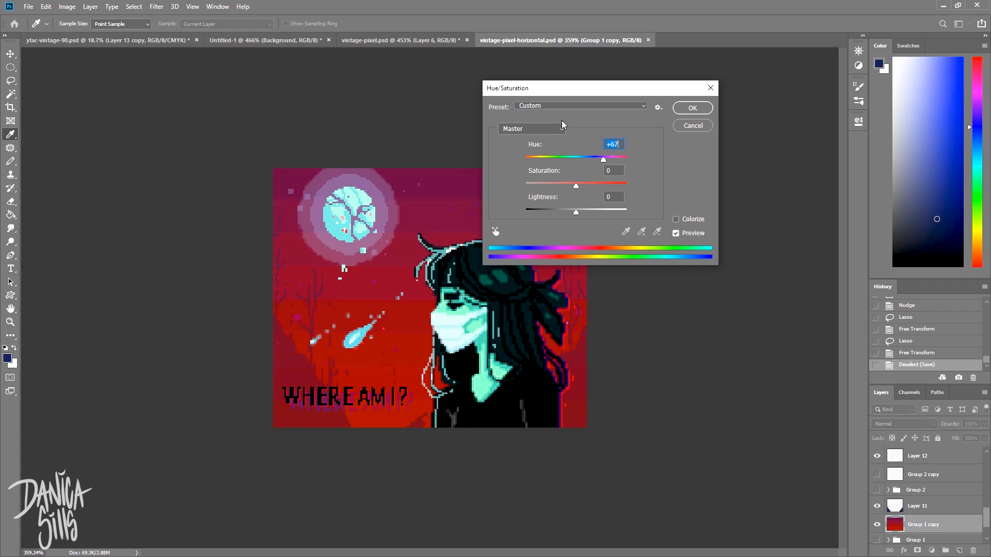
left_click_drag(597, 162, 526, 185)
left_click_drag(525, 88, 673, 169)
left_click_drag(673, 267, 736, 264)
left_click_drag(749, 241, 726, 265)
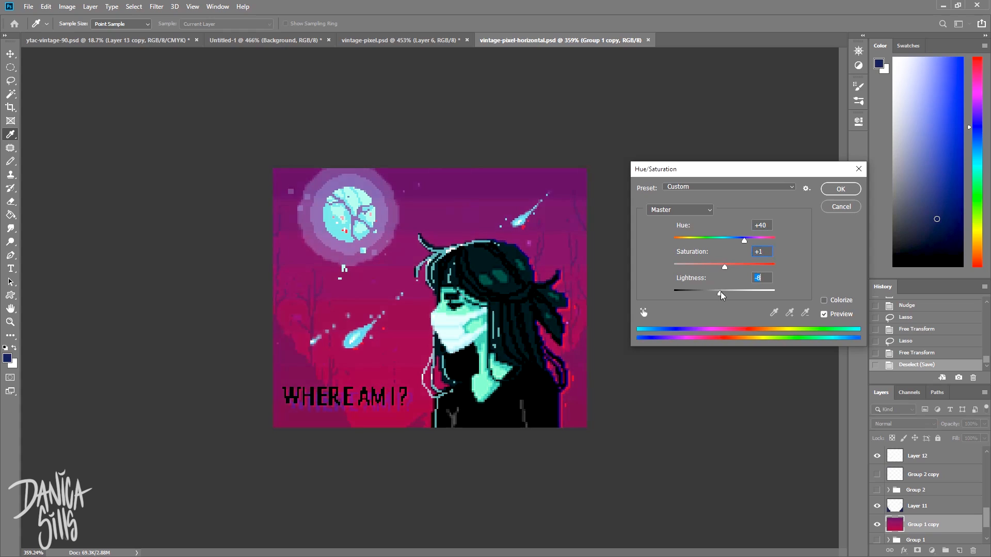
left_click(826, 186)
- Compare the sky with and without the Hue/Saturation adjustment, then leave the adjustment undone
key("ctrl+z")
key("ctrl+shift+z")
key("ctrl+z")
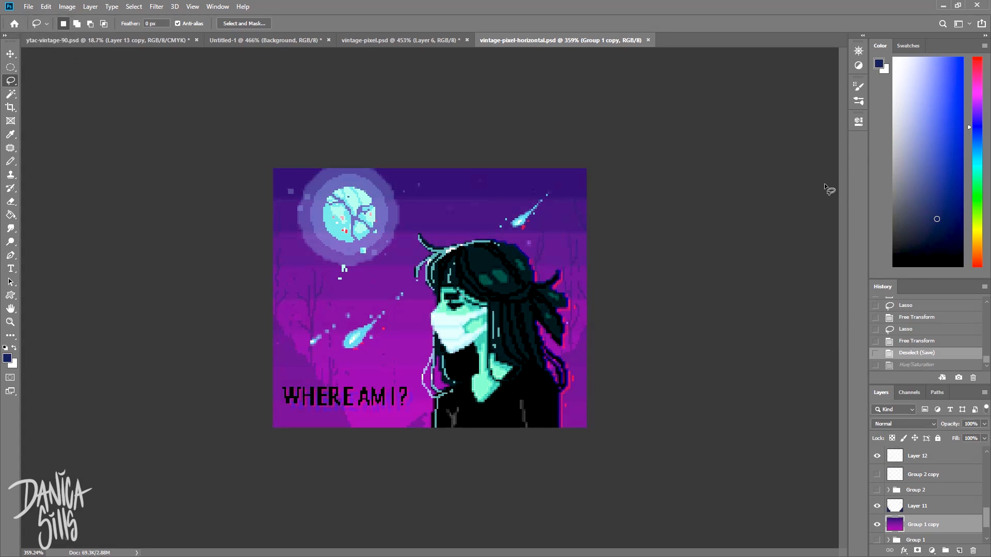